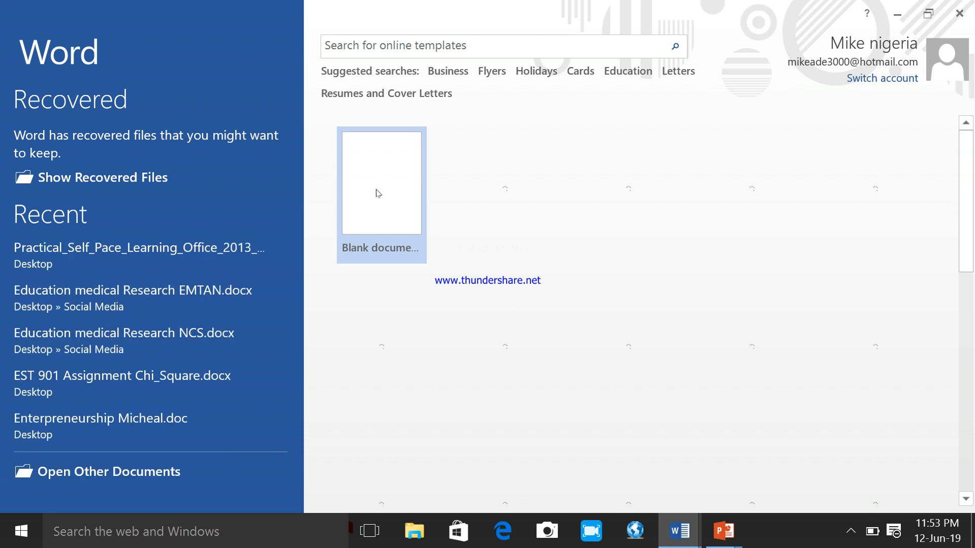
- Switch to the blank Document1 and write the sentence "The boy is in the house"
{"action": "left_click", "coordinate": [379, 192]}
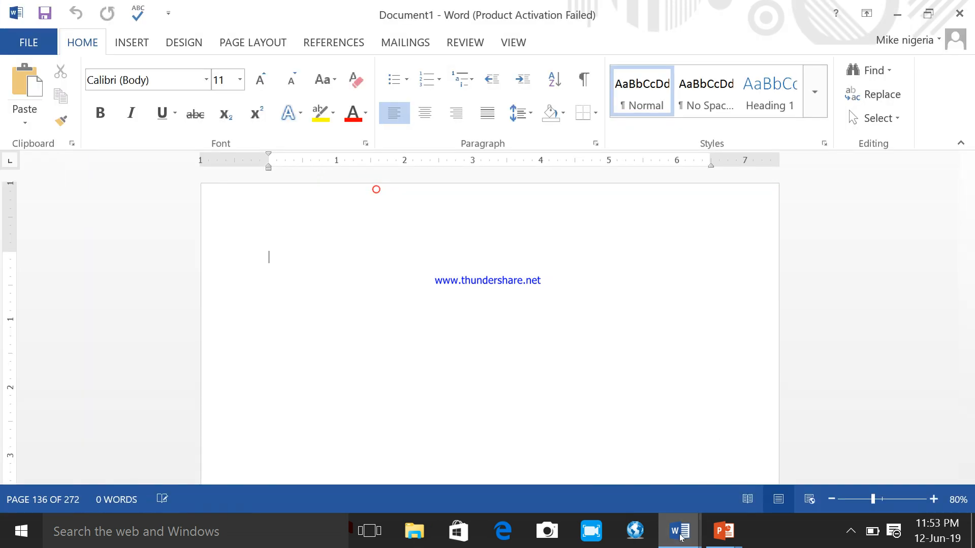
{"action": "mouse_move", "coordinate": [681, 537]}
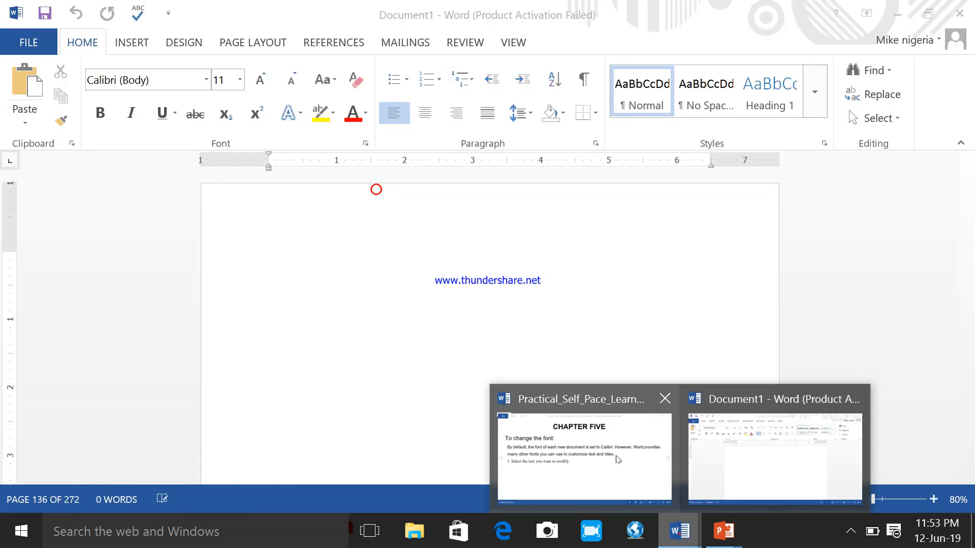
{"action": "left_click", "coordinate": [578, 447]}
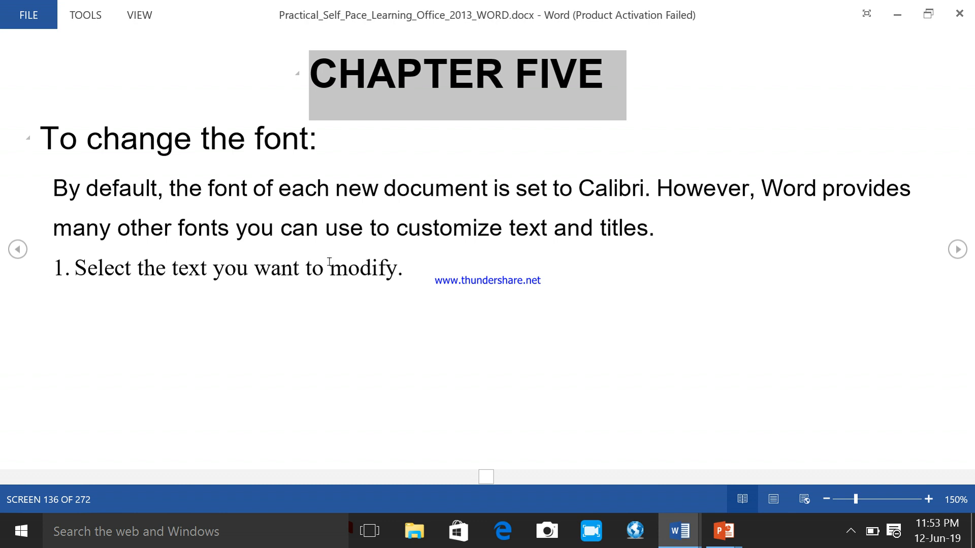
{"action": "mouse_move", "coordinate": [679, 530]}
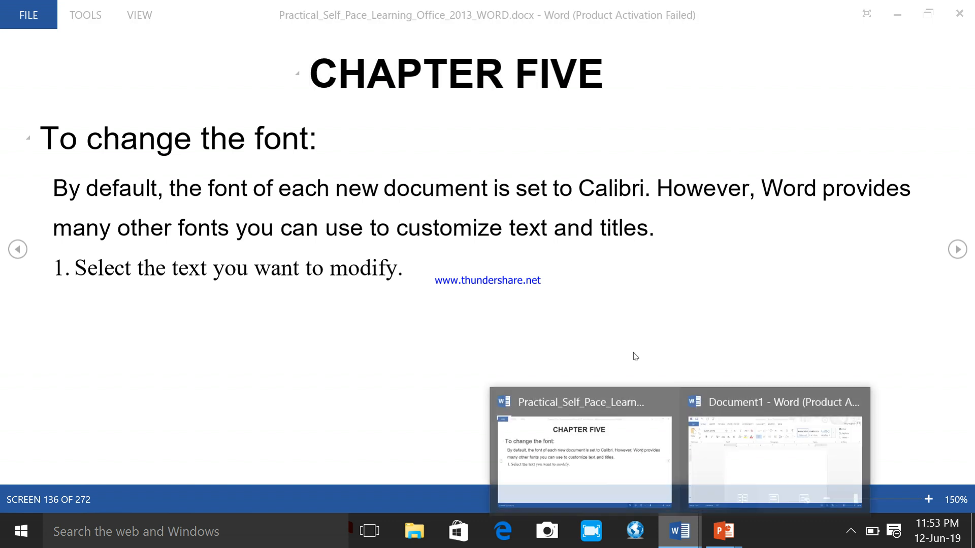
{"action": "left_click", "coordinate": [772, 446]}
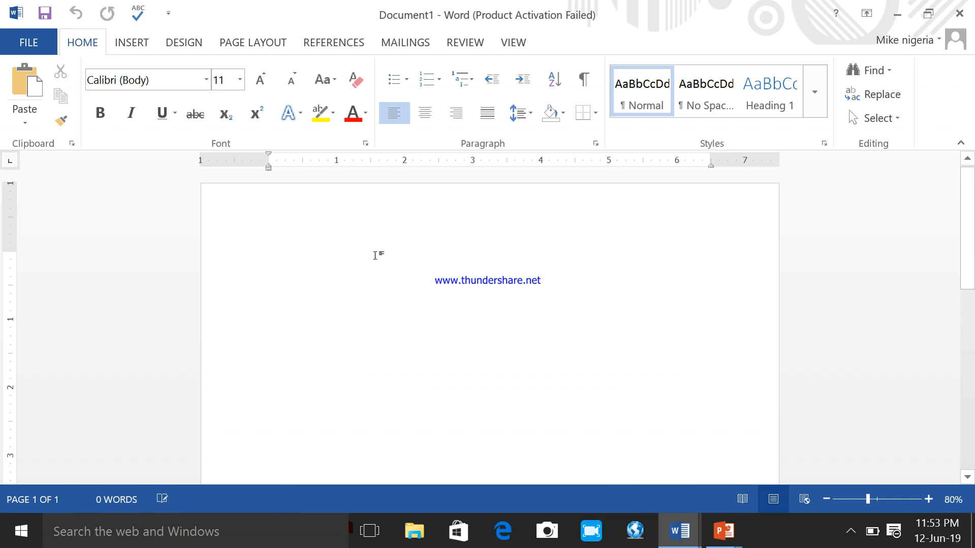
{"action": "type", "text": "The "}
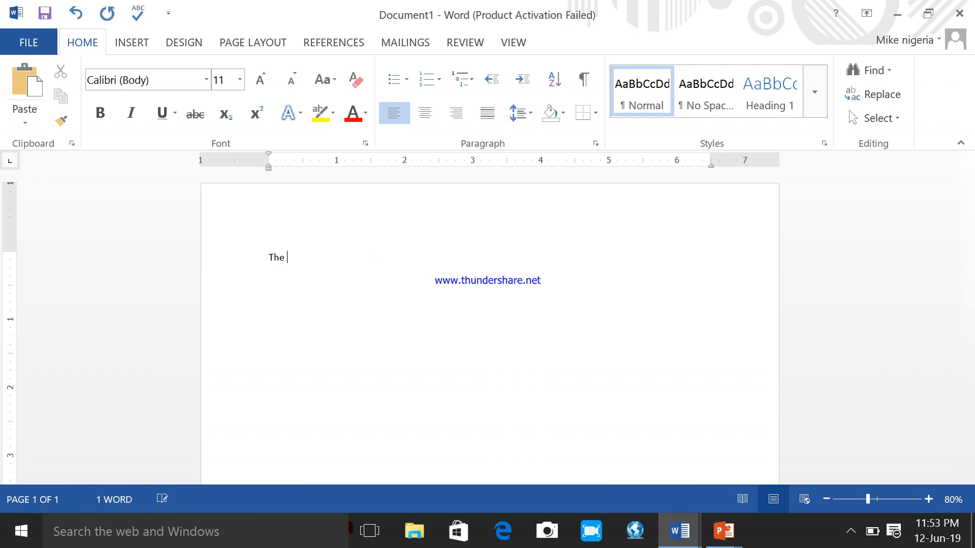
{"action": "type", "text": "boy is in t"}
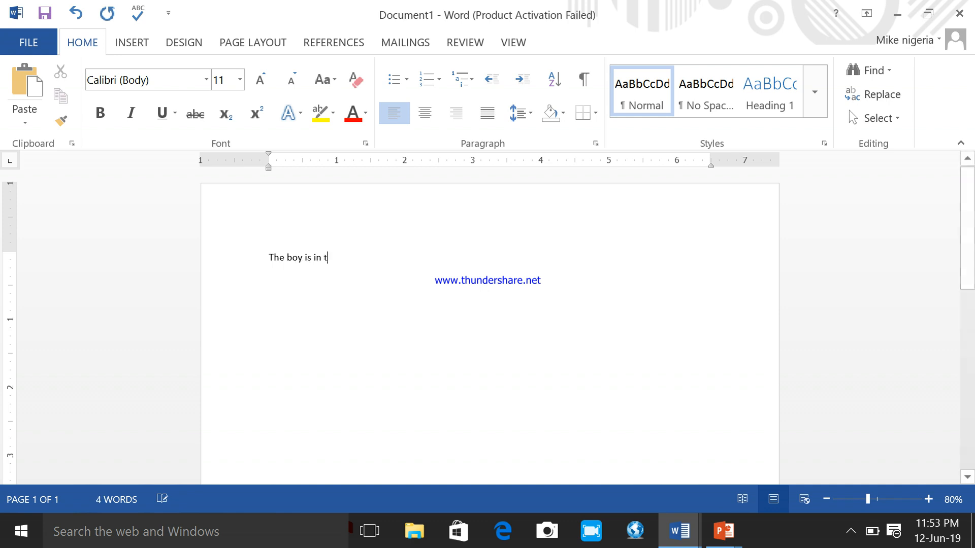
{"action": "type", "text": "he house"}
- Enlarge the Document1 view to 190% and bring the sentence "The boy is in the house" fully into view
{"action": "left_click", "coordinate": [929, 500]}
{"action": "left_click", "coordinate": [929, 500]}
{"action": "left_click", "coordinate": [929, 500]}
{"action": "left_click", "coordinate": [928, 499]}
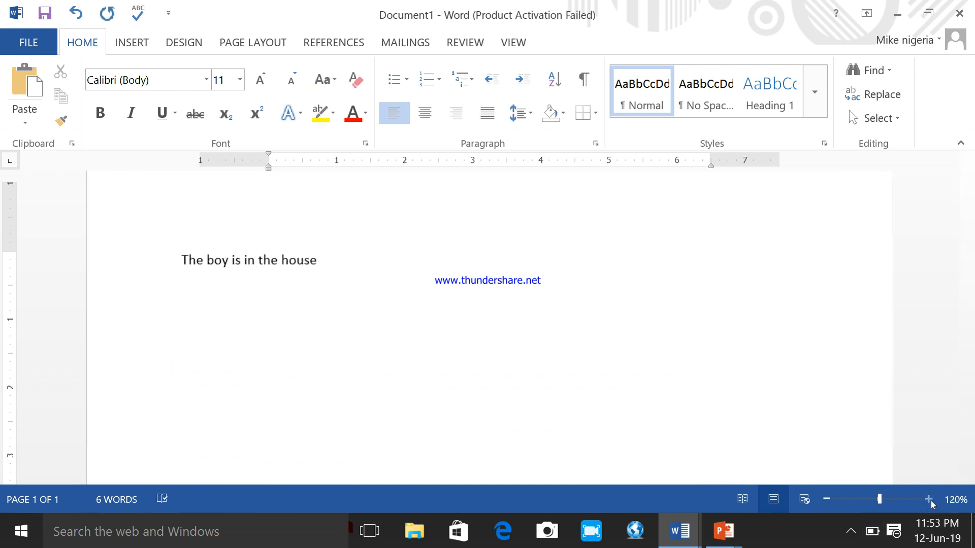
{"action": "left_click", "coordinate": [930, 501]}
{"action": "left_click", "coordinate": [929, 500]}
{"action": "left_click", "coordinate": [929, 501]}
{"action": "left_click", "coordinate": [929, 500]}
{"action": "left_click", "coordinate": [930, 501]}
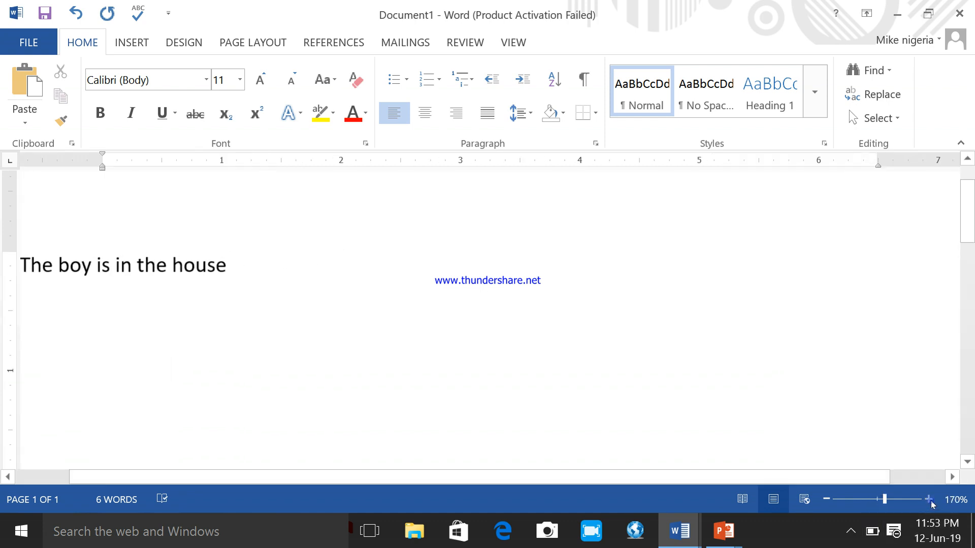
{"action": "left_click", "coordinate": [929, 500]}
{"action": "left_click", "coordinate": [929, 500]}
{"action": "left_click_drag", "start_coordinate": [696, 483], "coordinate": [534, 483]}
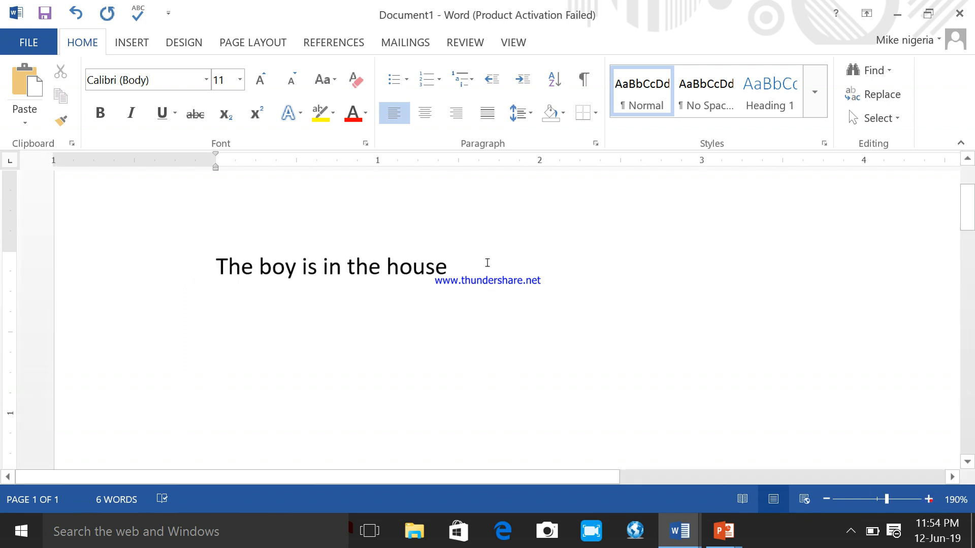
{"action": "triple_click", "coordinate": [489, 265]}
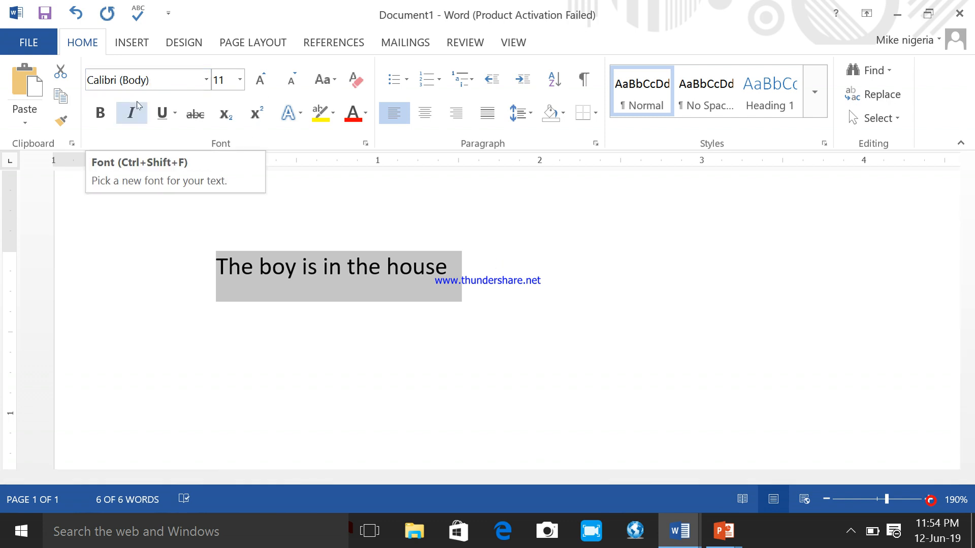
{"action": "left_click", "coordinate": [559, 328]}
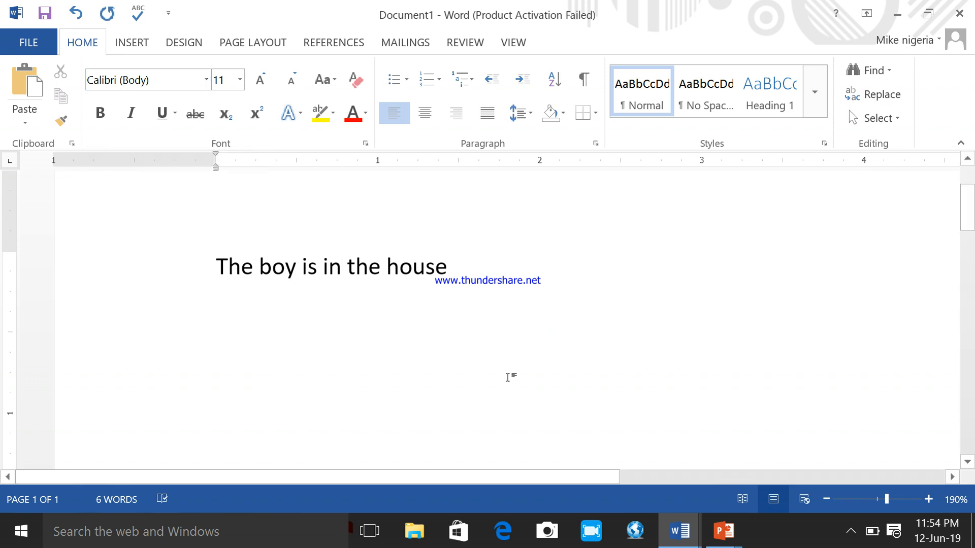
- Switch to Practical_Self_Pace_Learning_Office_2013_WORD.docx and read the Chapter Five instructions for changing the font
{"action": "mouse_move", "coordinate": [681, 530]}
{"action": "left_click", "coordinate": [606, 446]}
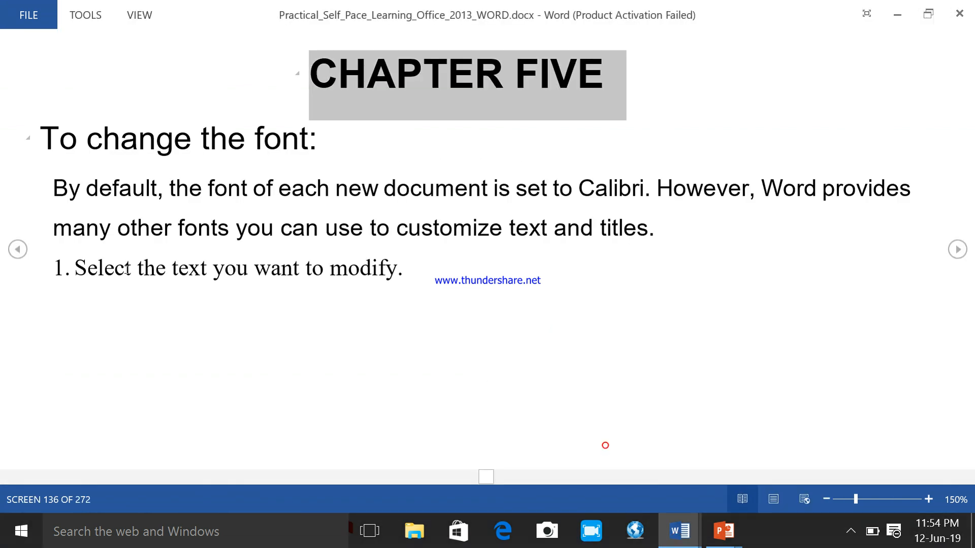
{"action": "left_click", "coordinate": [383, 300]}
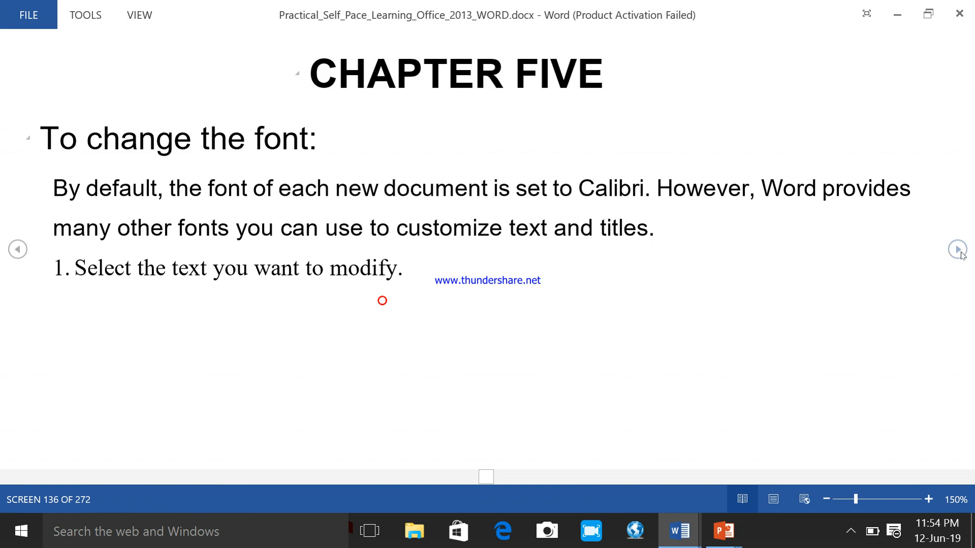
{"action": "left_click", "coordinate": [960, 251]}
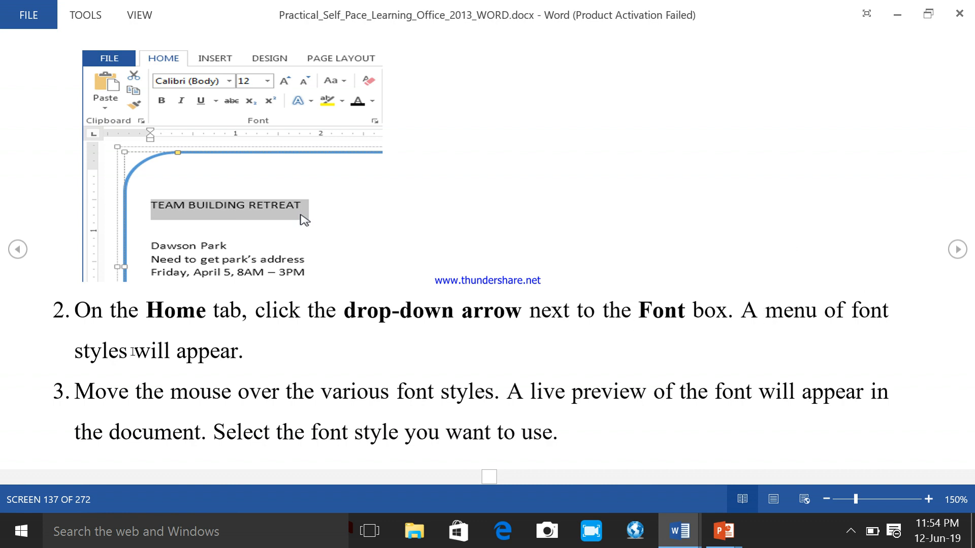
{"action": "left_click", "coordinate": [959, 251]}
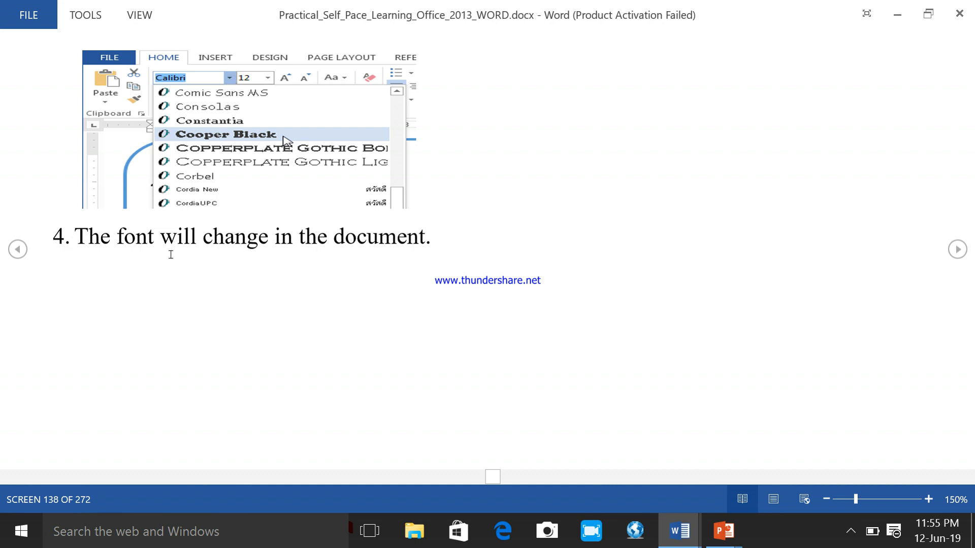
{"action": "left_click", "coordinate": [958, 250]}
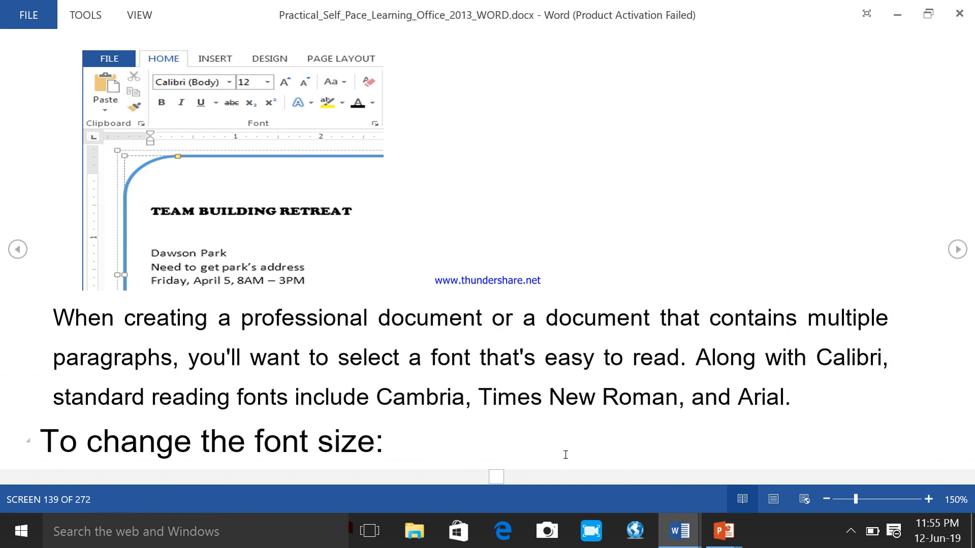
- Return to Document1 and change the font of the whole sentence "The boy is in the house" to Lucida Calligraphy
{"action": "mouse_move", "coordinate": [679, 531]}
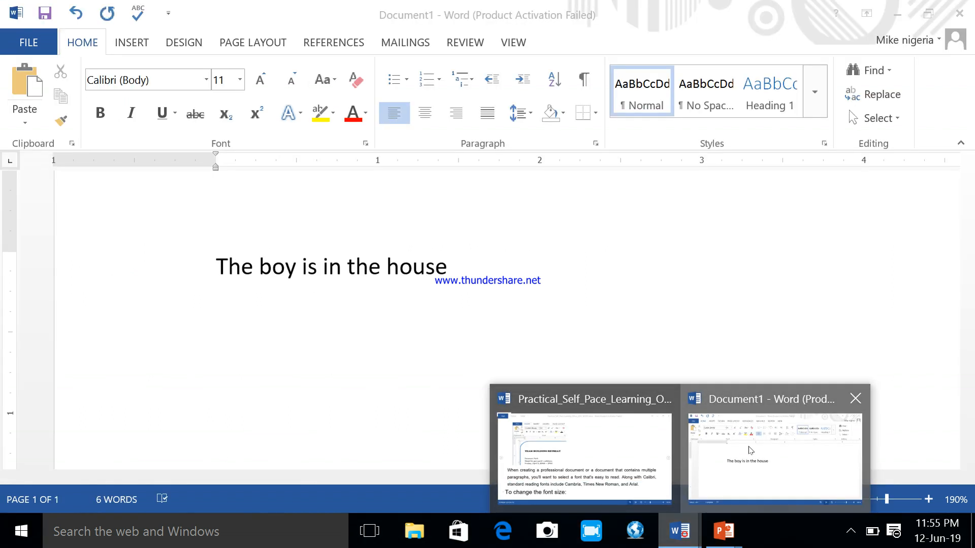
{"action": "left_click", "coordinate": [754, 451]}
{"action": "left_click_drag", "start_coordinate": [457, 270], "coordinate": [232, 273]}
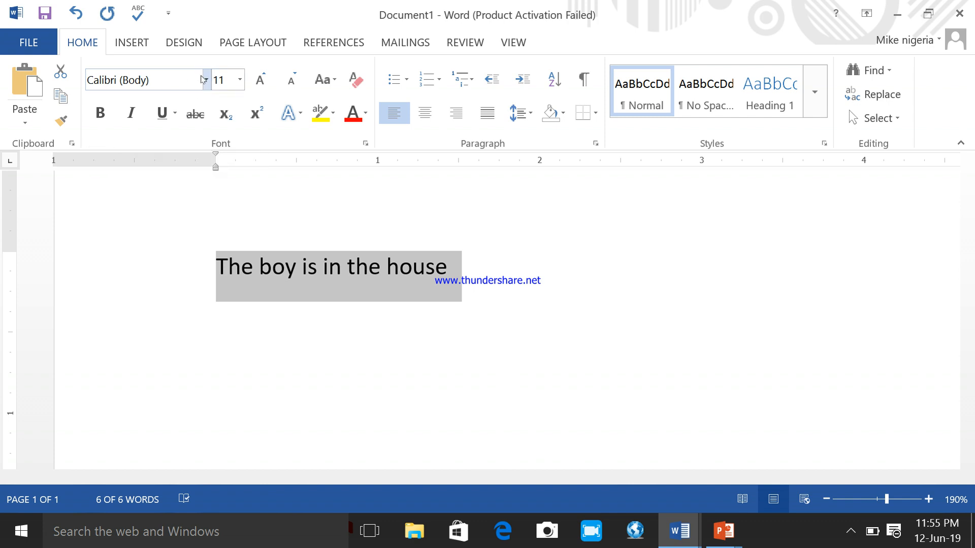
{"action": "left_click", "coordinate": [208, 80]}
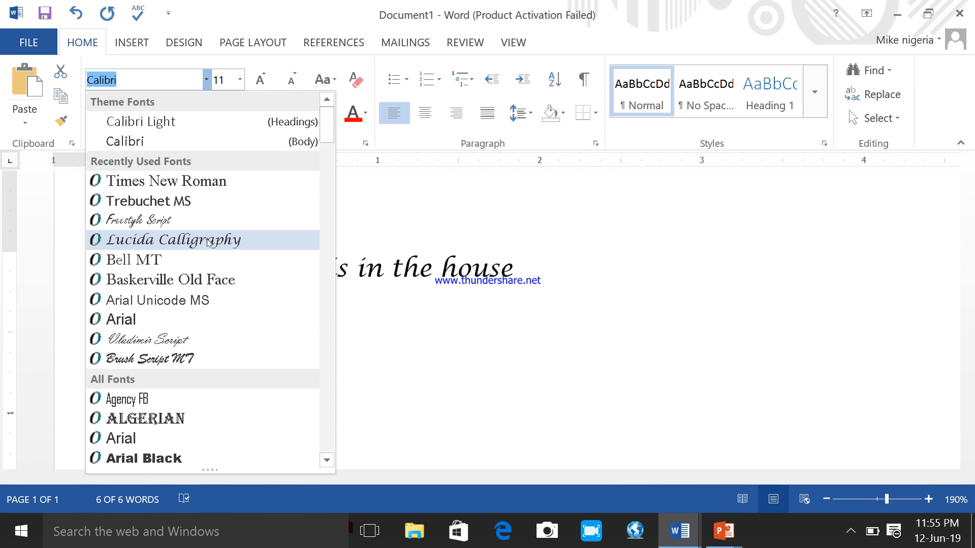
{"action": "left_click", "coordinate": [209, 242]}
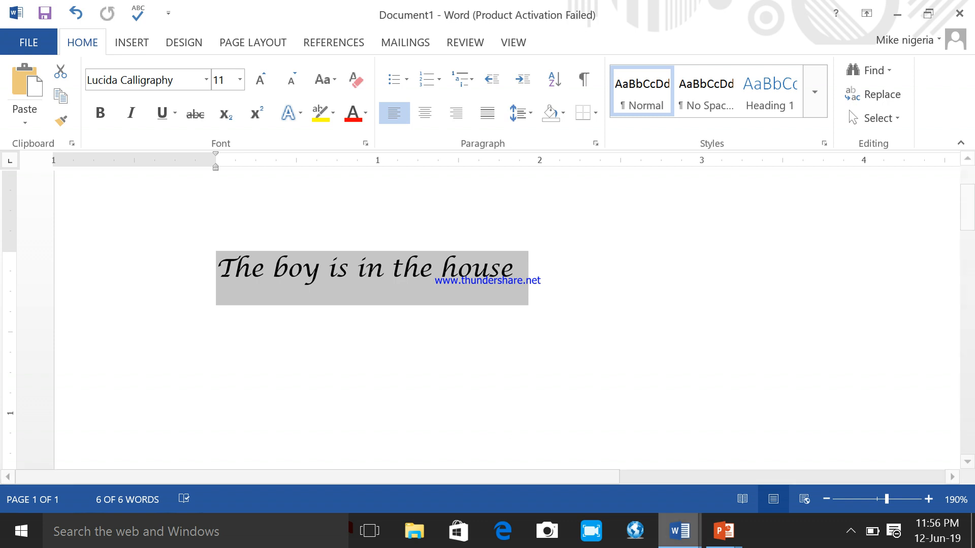
- Go back to the learning guide and read through its instructions for changing the font size
{"action": "left_click", "coordinate": [679, 532]}
{"action": "left_click", "coordinate": [607, 464]}
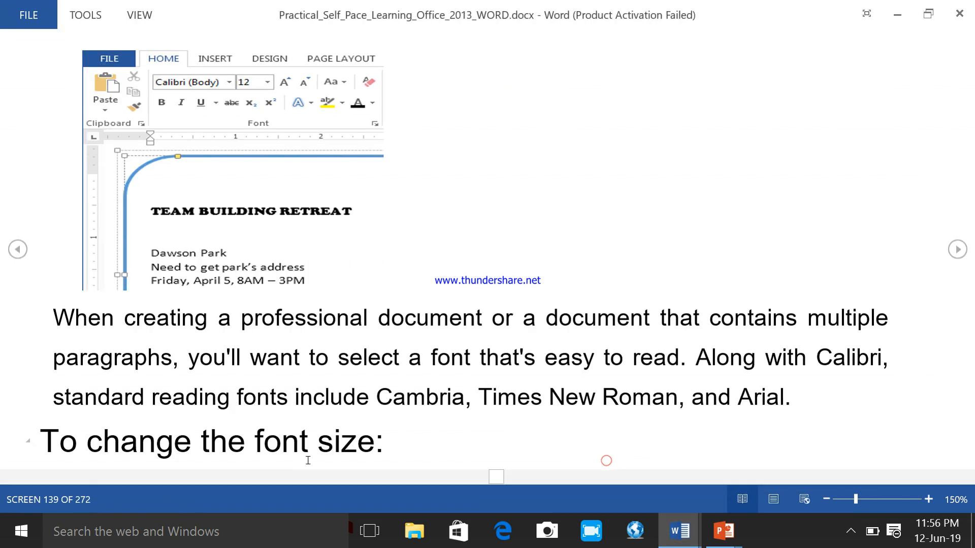
{"action": "left_click", "coordinate": [958, 250]}
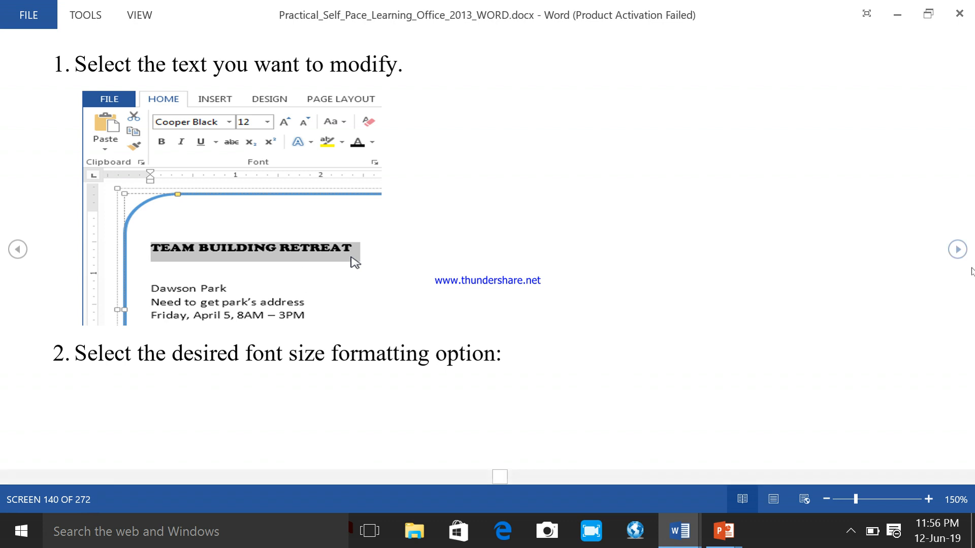
{"action": "left_click", "coordinate": [958, 250]}
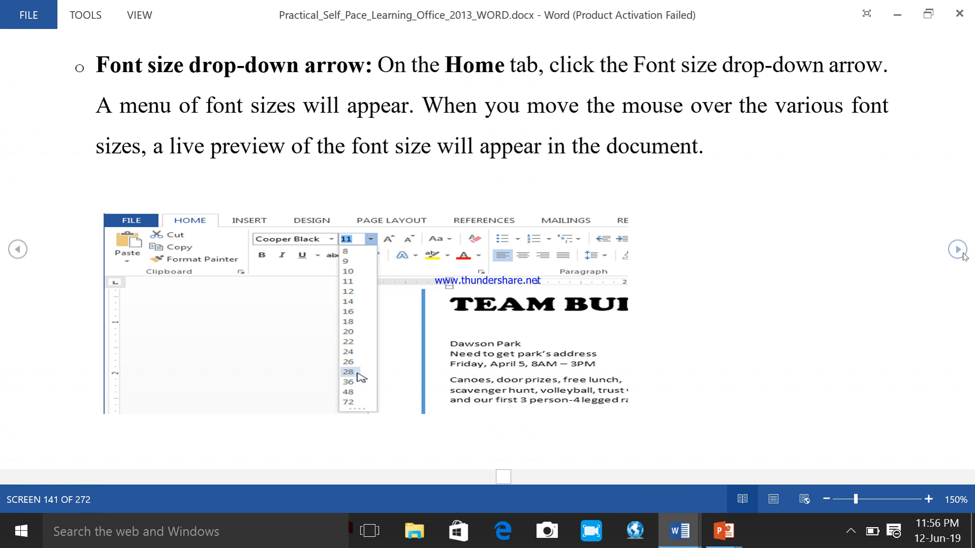
{"action": "left_click", "coordinate": [958, 250]}
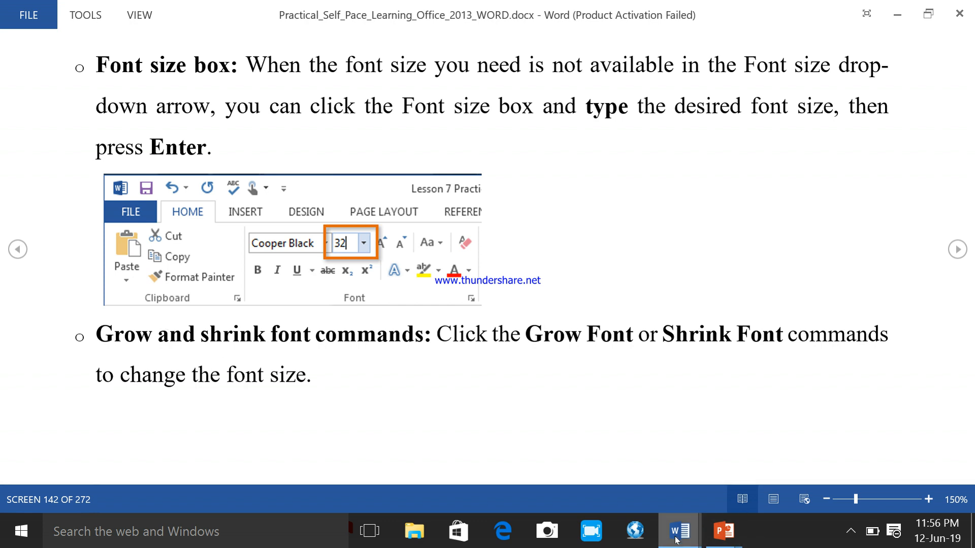
- Return to Document1 and set the font size of the whole sentence to 26
{"action": "mouse_move", "coordinate": [679, 531]}
{"action": "left_click", "coordinate": [744, 448]}
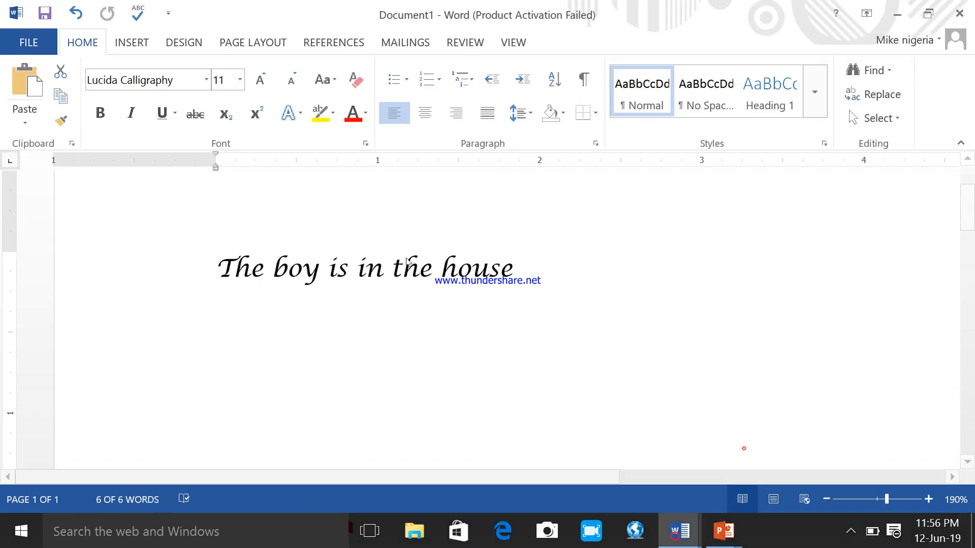
{"action": "left_click_drag", "start_coordinate": [413, 347], "coordinate": [405, 340]}
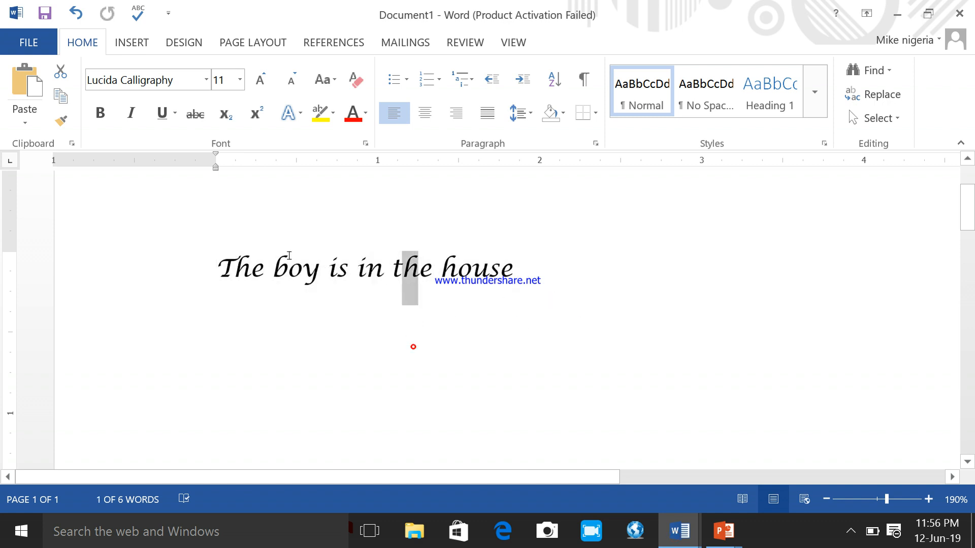
{"action": "left_click", "coordinate": [350, 341]}
{"action": "left_click_drag", "start_coordinate": [528, 268], "coordinate": [217, 269]}
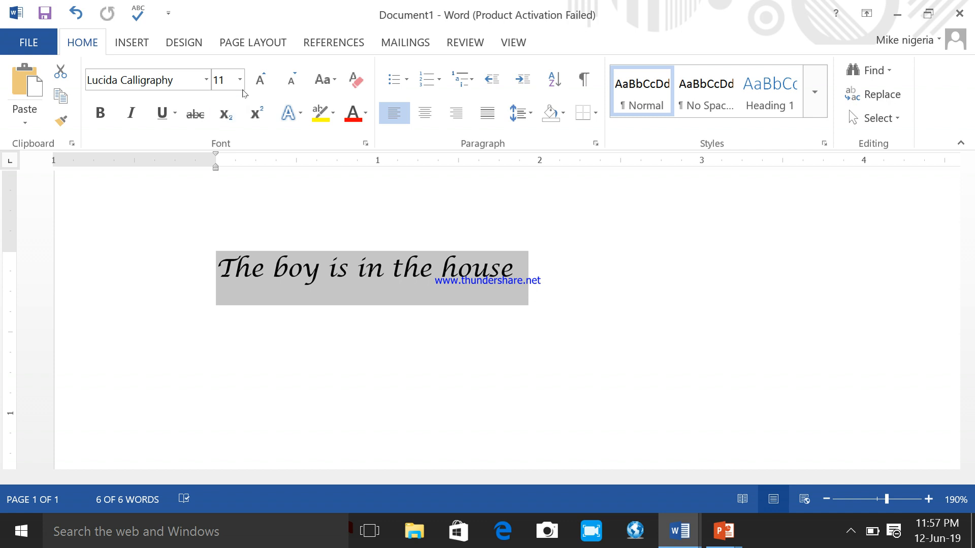
{"action": "left_click", "coordinate": [240, 81]}
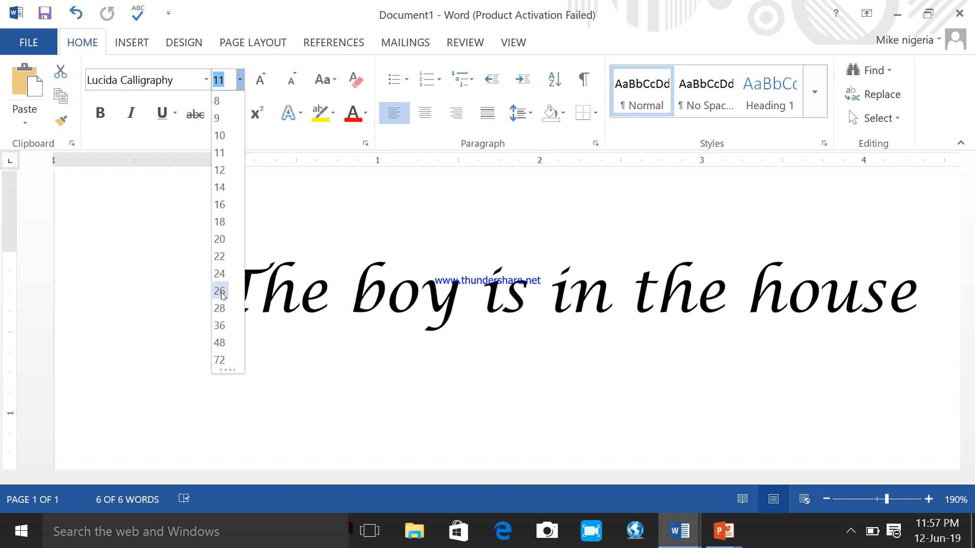
{"action": "left_click", "coordinate": [221, 293]}
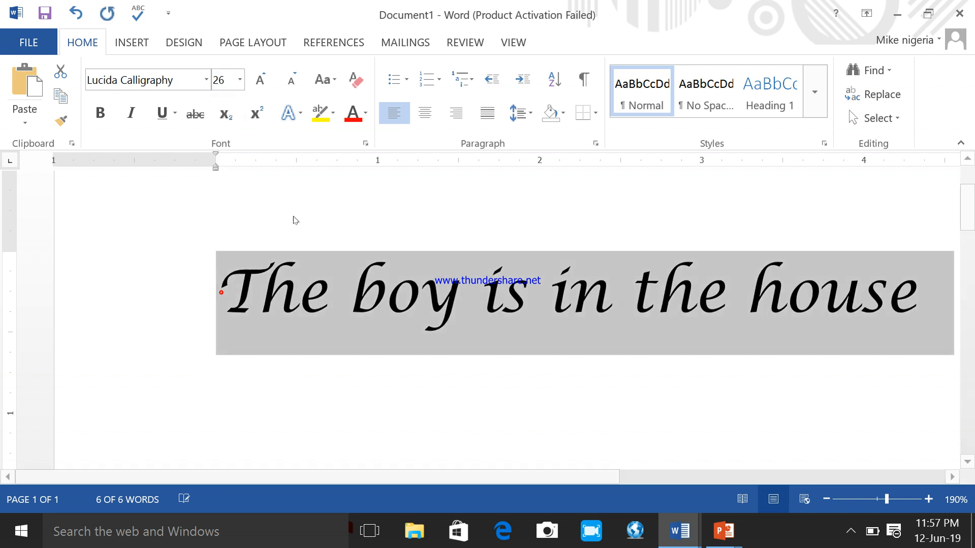
- Give the selected sentence a custom font size of 25, a value missing from the preset sizes
{"action": "left_click", "coordinate": [952, 478]}
{"action": "left_click", "coordinate": [952, 478]}
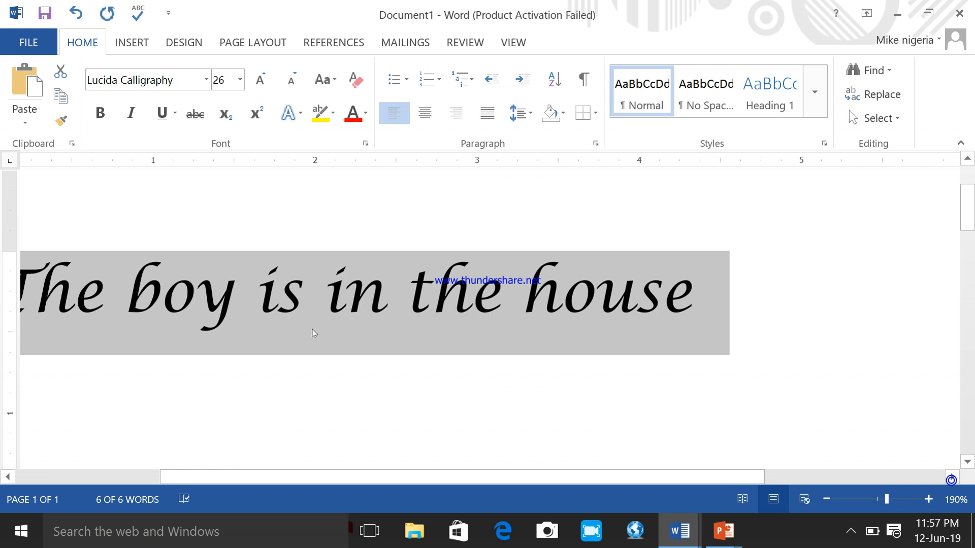
{"action": "left_click", "coordinate": [8, 477]}
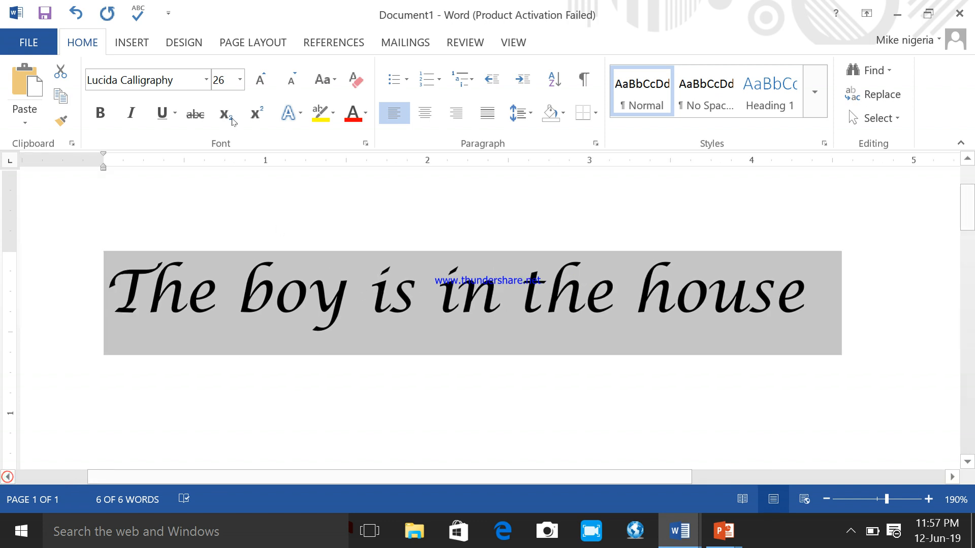
{"action": "left_click", "coordinate": [240, 80]}
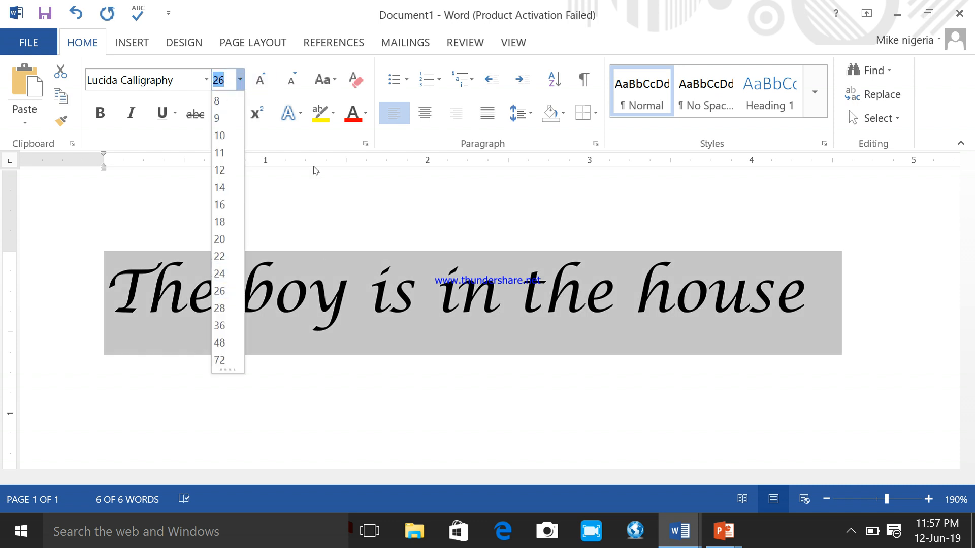
{"action": "left_click", "coordinate": [240, 80]}
{"action": "left_click", "coordinate": [240, 80]}
{"action": "type", "text": "2"}
{"action": "key", "text": "Return"}
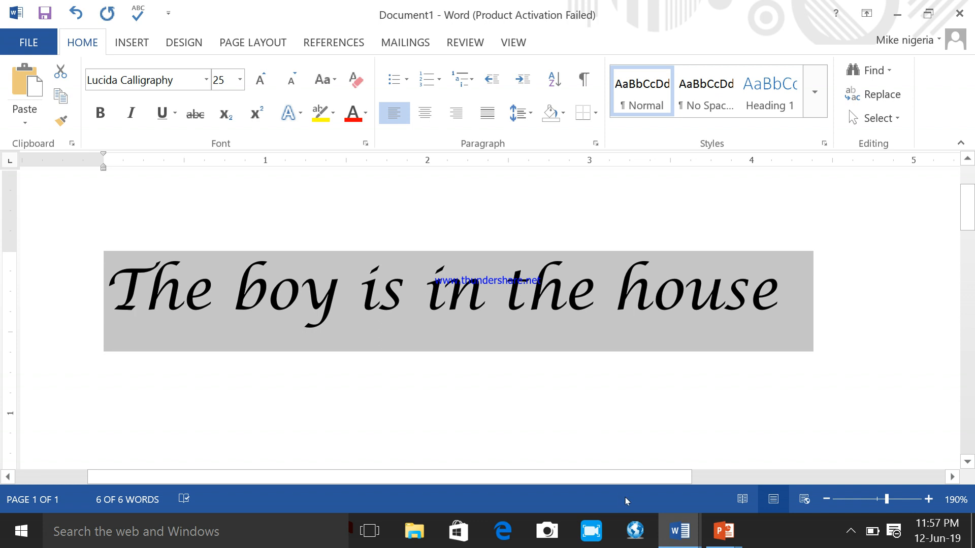
- Switch back to the learning guide and read its section on the Grow Font and Shrink Font commands
{"action": "mouse_move", "coordinate": [681, 542]}
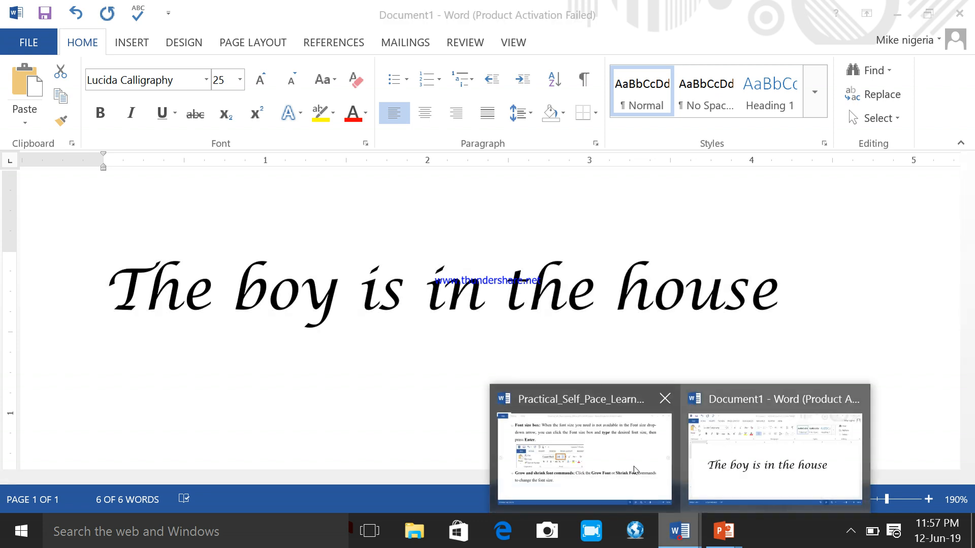
{"action": "left_click", "coordinate": [627, 464]}
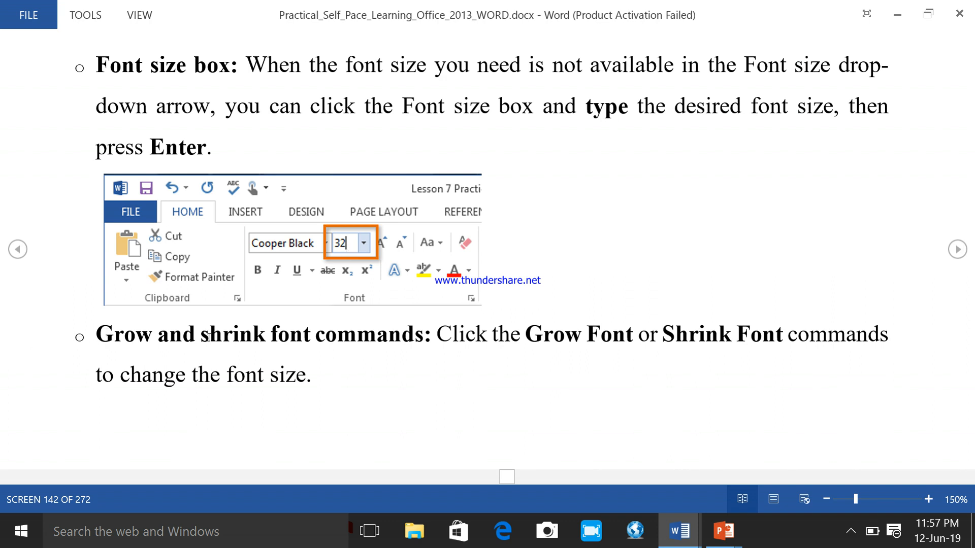
{"action": "left_click", "coordinate": [956, 249]}
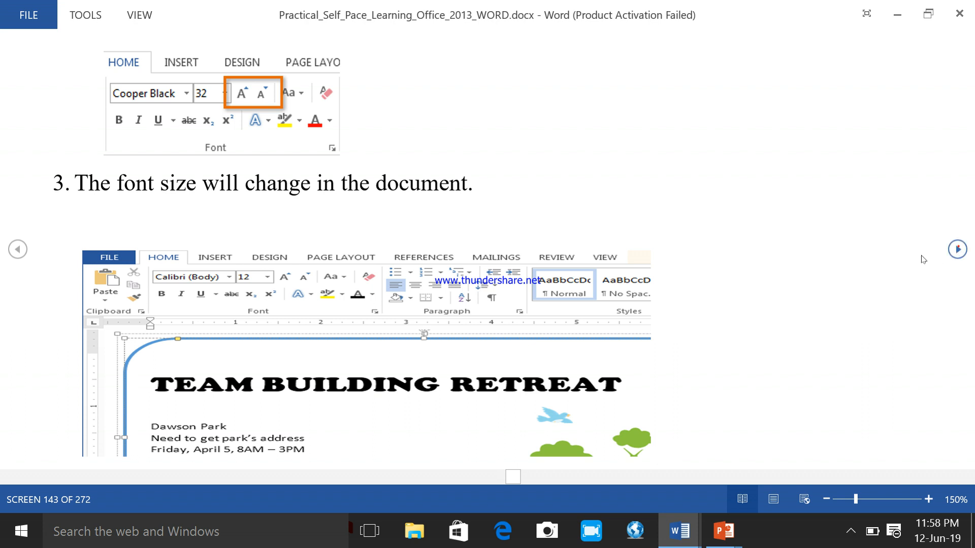
{"action": "left_click", "coordinate": [958, 249]}
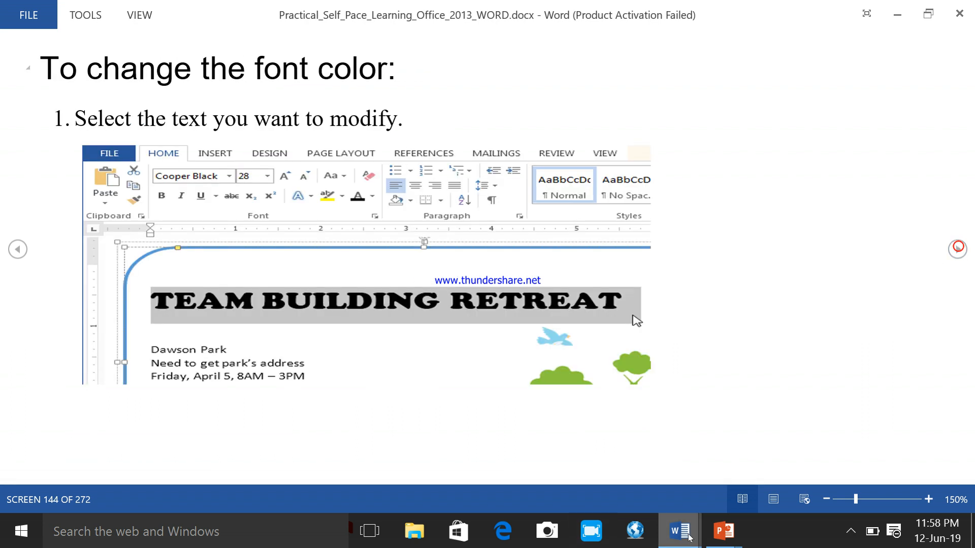
- Return to Document1 and enlarge only the letter "b" of "boy" to size 48 with Increase Font Size
{"action": "mouse_move", "coordinate": [679, 530]}
{"action": "left_click", "coordinate": [773, 465]}
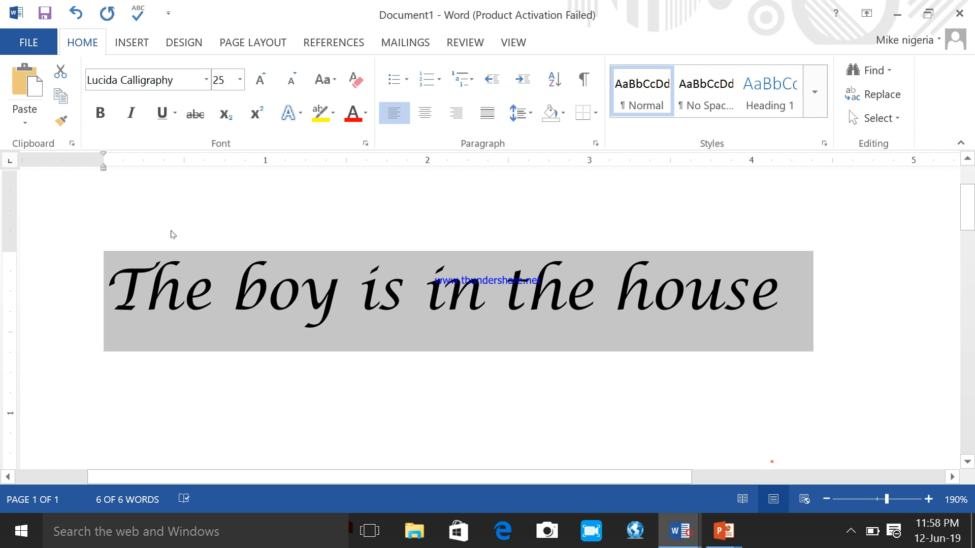
{"action": "left_click", "coordinate": [169, 300]}
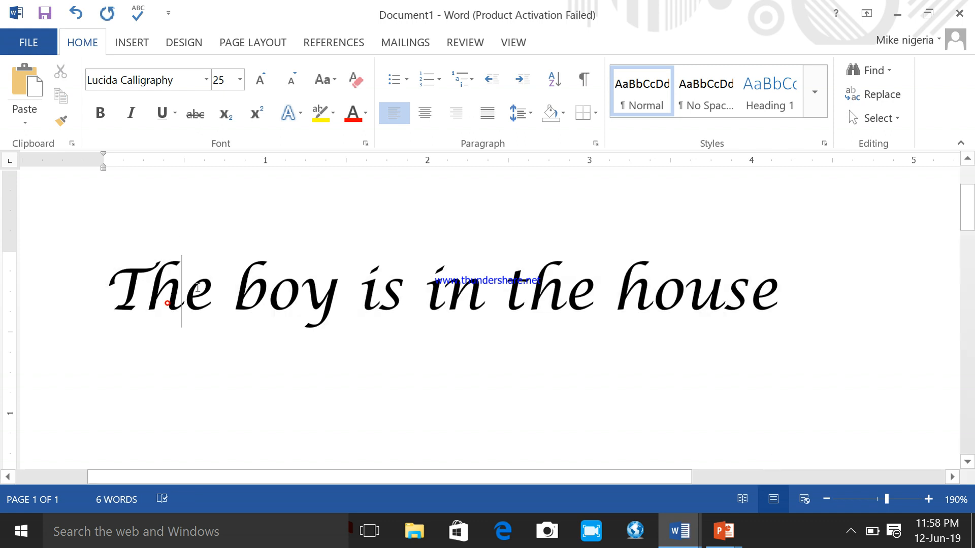
{"action": "left_click", "coordinate": [264, 297]}
{"action": "left_click_drag", "start_coordinate": [265, 296], "coordinate": [244, 303]}
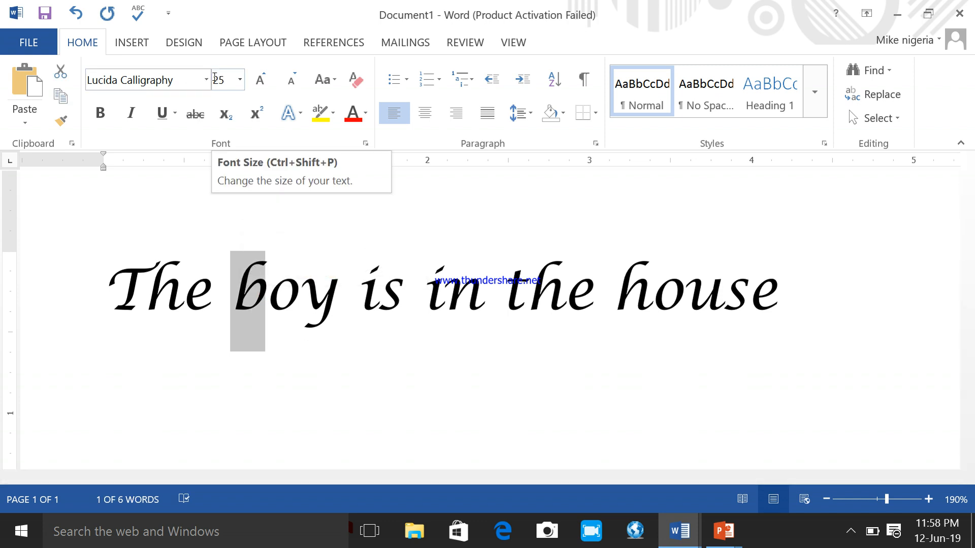
{"action": "left_click", "coordinate": [267, 83]}
{"action": "left_click", "coordinate": [268, 83]}
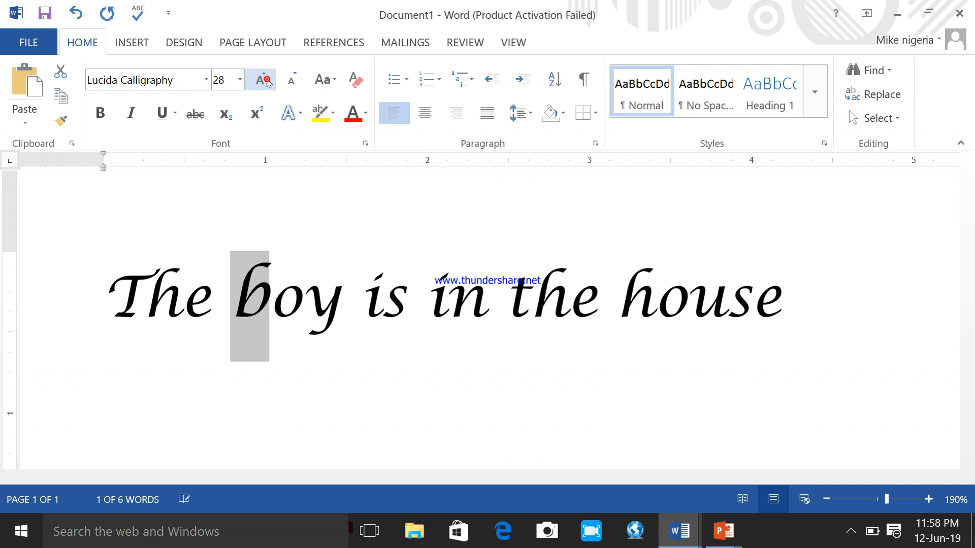
{"action": "left_click", "coordinate": [268, 83]}
{"action": "left_click", "coordinate": [268, 82]}
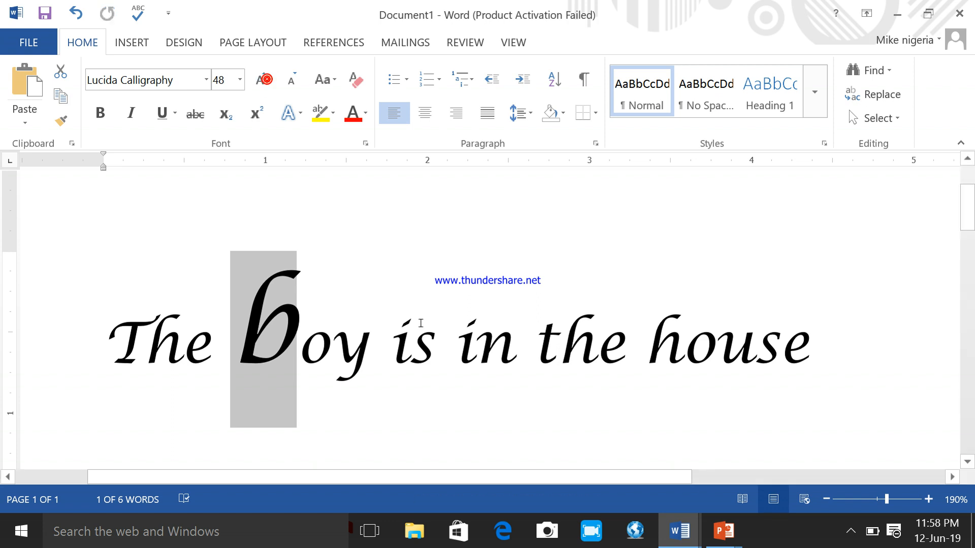
- Enlarge the first letter "h" of "house" stepwise to font size 48
{"action": "left_click", "coordinate": [434, 346]}
{"action": "left_click", "coordinate": [680, 349]}
{"action": "left_click_drag", "start_coordinate": [662, 350], "coordinate": [655, 347]}
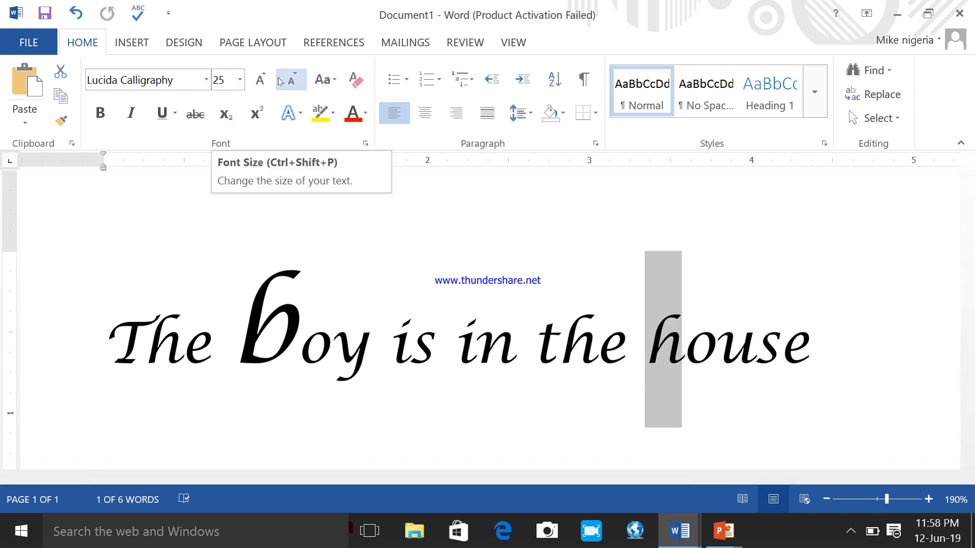
{"action": "left_click", "coordinate": [261, 80]}
{"action": "left_click", "coordinate": [262, 80]}
{"action": "left_click", "coordinate": [262, 81]}
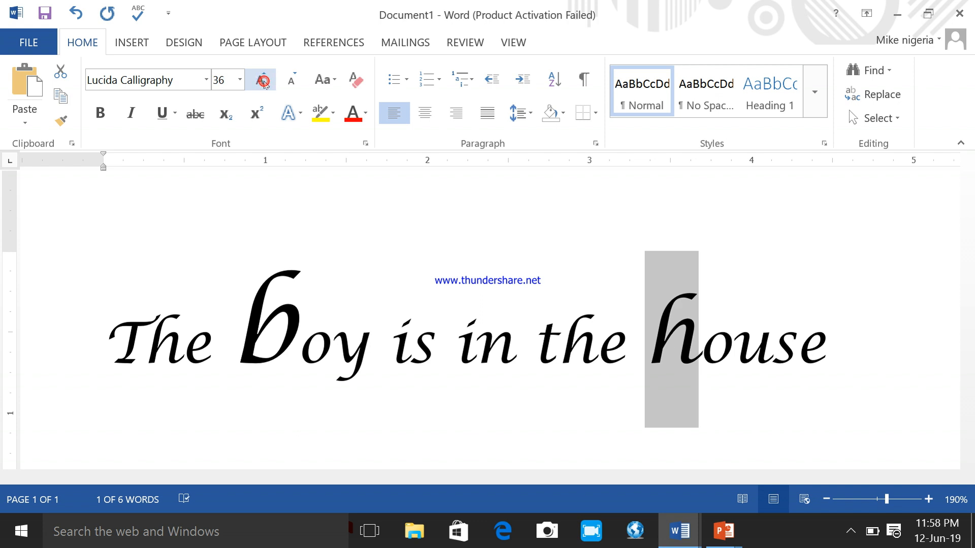
{"action": "left_click", "coordinate": [264, 80]}
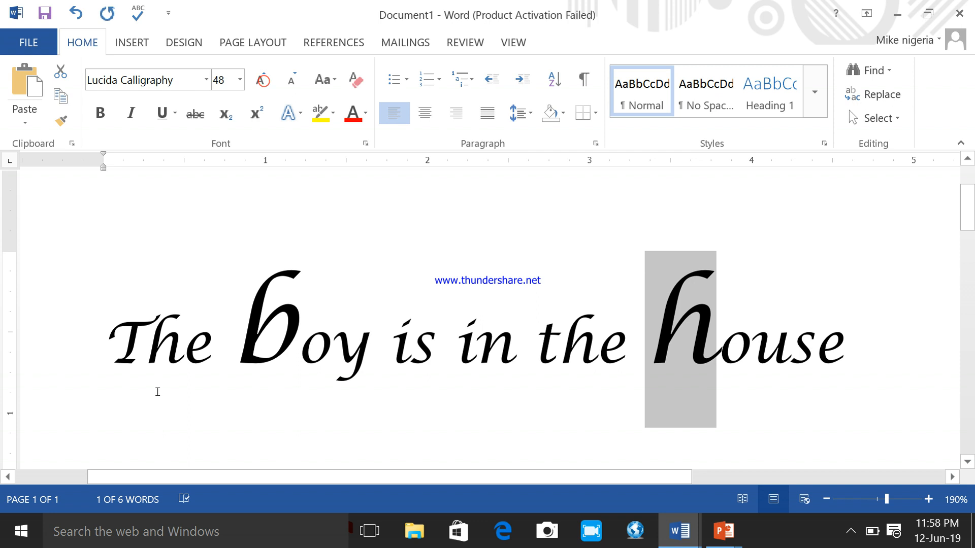
- Enlarge the opening letter "T" of the sentence stepwise to font size 72
{"action": "left_click_drag", "start_coordinate": [143, 348], "coordinate": [112, 343]}
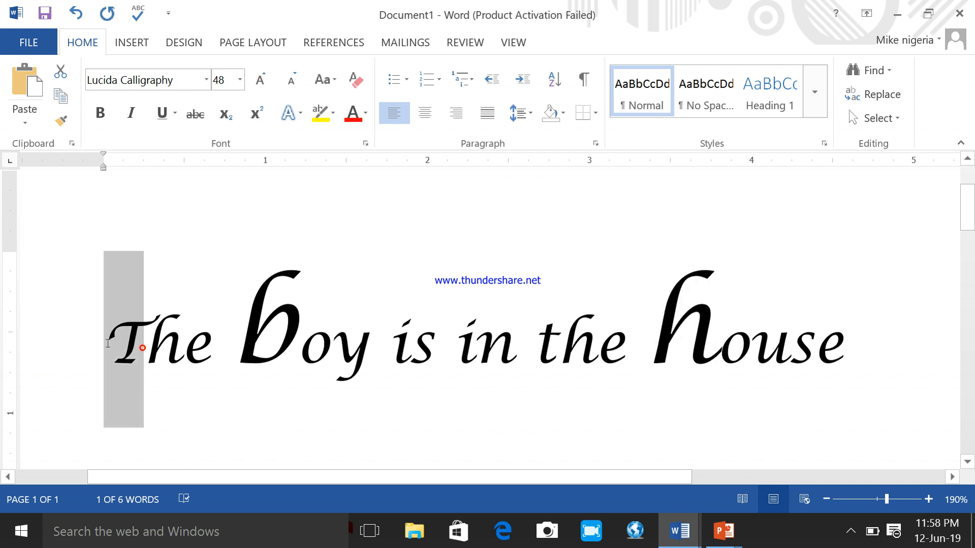
{"action": "left_click", "coordinate": [259, 81]}
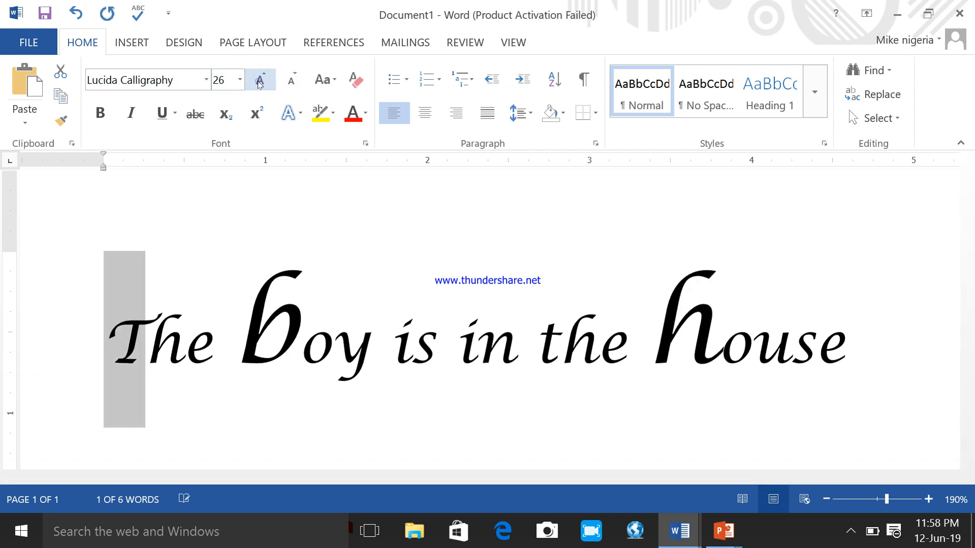
{"action": "left_click", "coordinate": [259, 82]}
{"action": "left_click", "coordinate": [259, 81]}
{"action": "left_click", "coordinate": [259, 81]}
{"action": "left_click", "coordinate": [259, 82]}
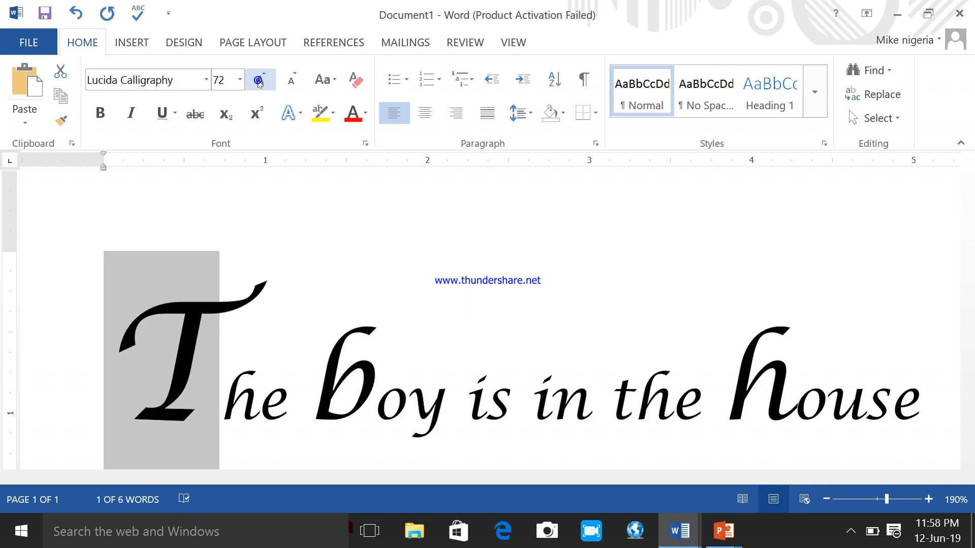
{"action": "left_click", "coordinate": [511, 401]}
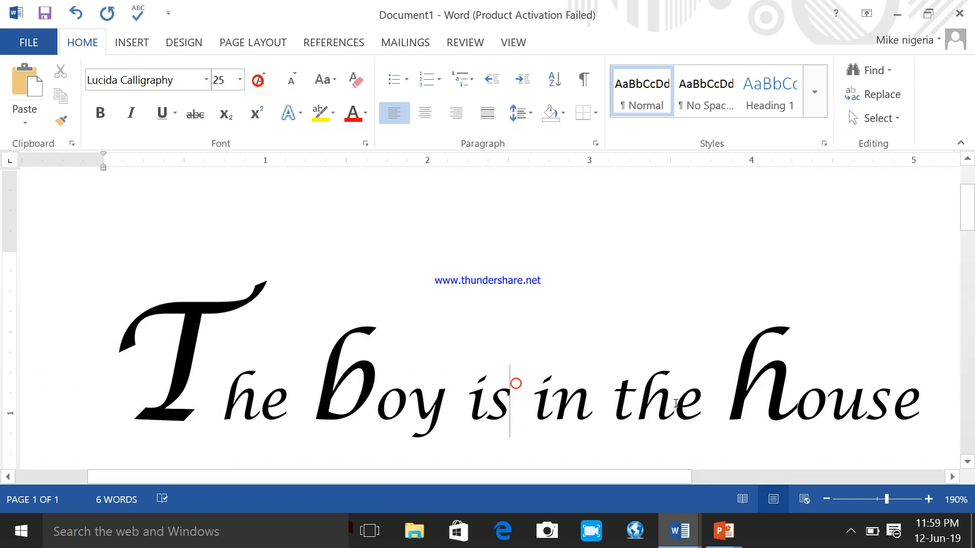
- Shrink the letter "h" in the second "the" to size 10 with Decrease Font Size
{"action": "left_click_drag", "start_coordinate": [668, 403], "coordinate": [645, 404]}
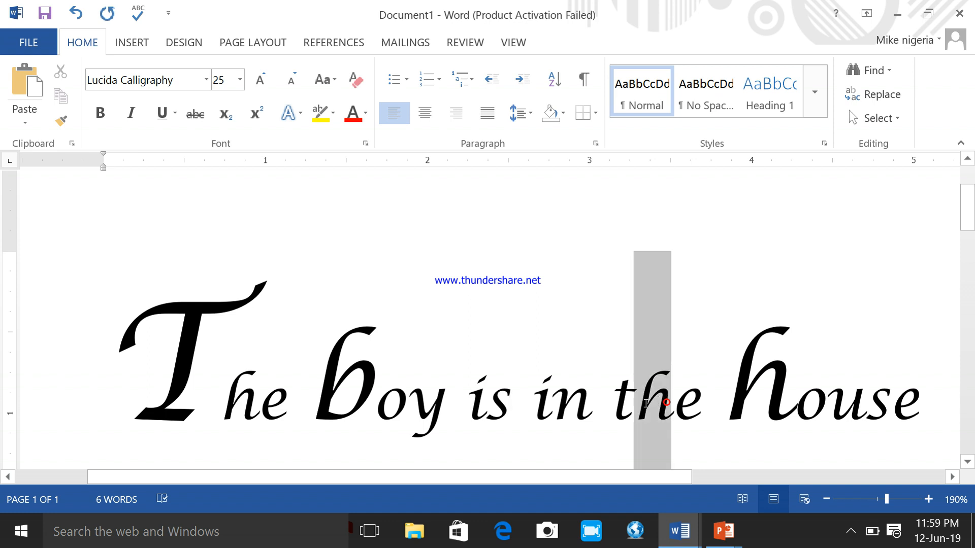
{"action": "left_click", "coordinate": [288, 91]}
{"action": "left_click", "coordinate": [288, 90]}
{"action": "left_click", "coordinate": [288, 90]}
{"action": "left_click", "coordinate": [288, 90]}
{"action": "left_click", "coordinate": [287, 91]}
{"action": "left_click", "coordinate": [288, 91]}
{"action": "left_click", "coordinate": [288, 90]}
{"action": "left_click", "coordinate": [287, 90]}
{"action": "left_click", "coordinate": [288, 90]}
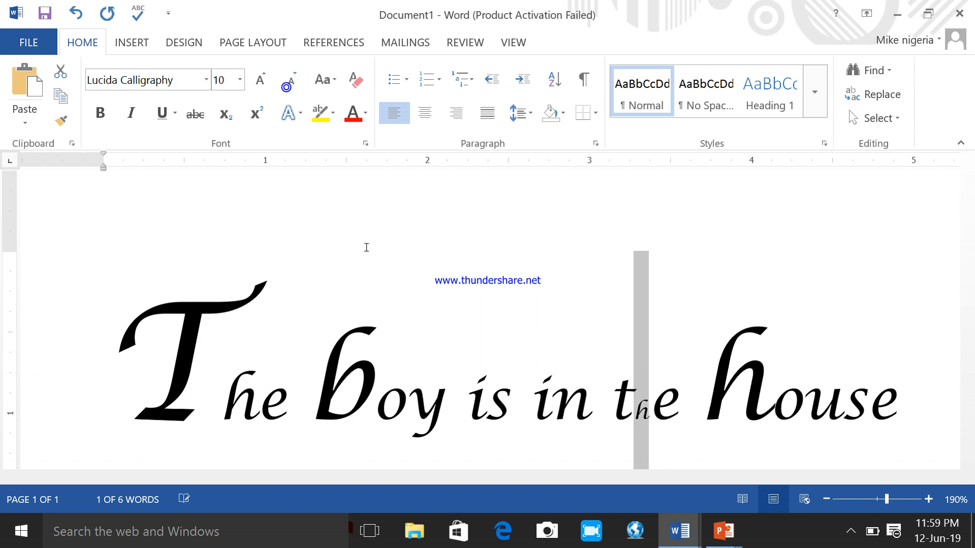
{"action": "left_click", "coordinate": [529, 269]}
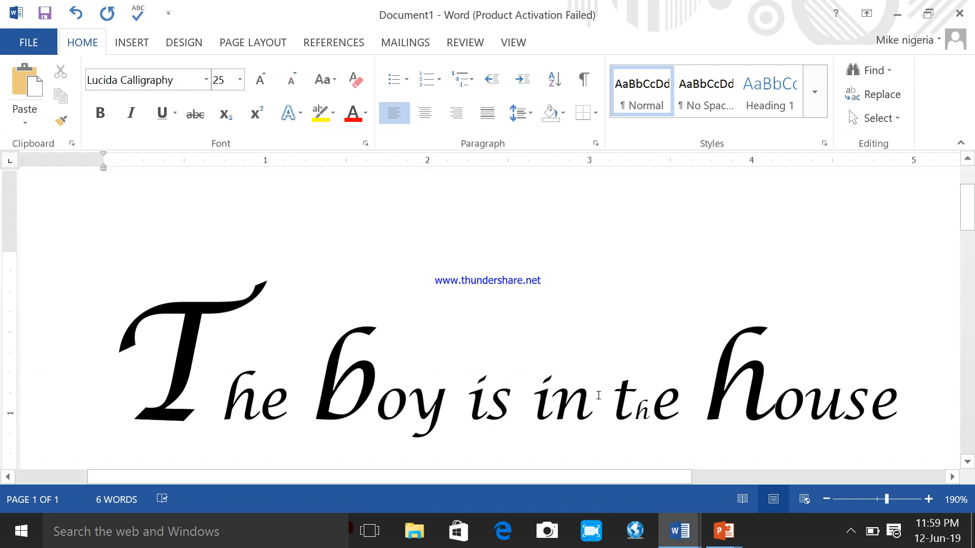
- Switch to the learning guide and read its instructions for changing the font color, including the Colors dialog
{"action": "left_click", "coordinate": [680, 531]}
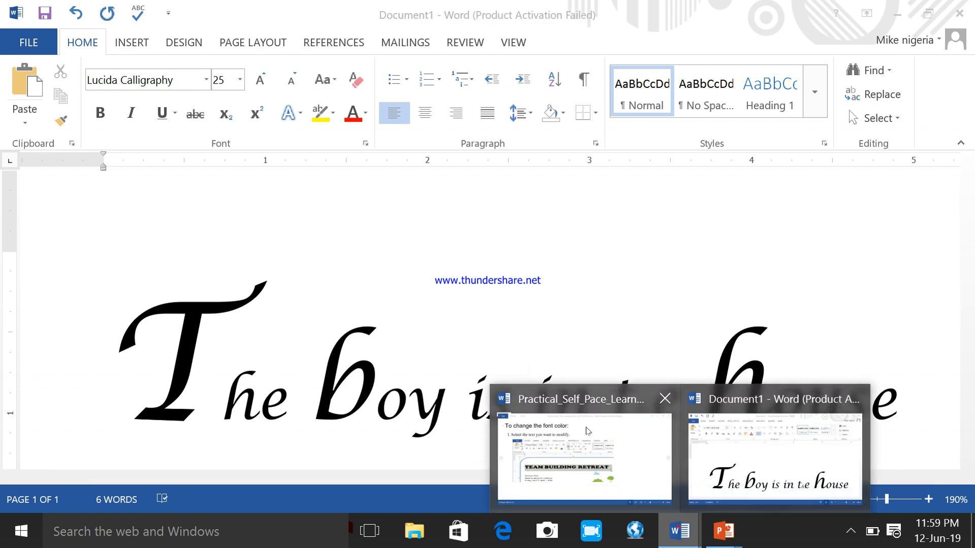
{"action": "left_click", "coordinate": [584, 436]}
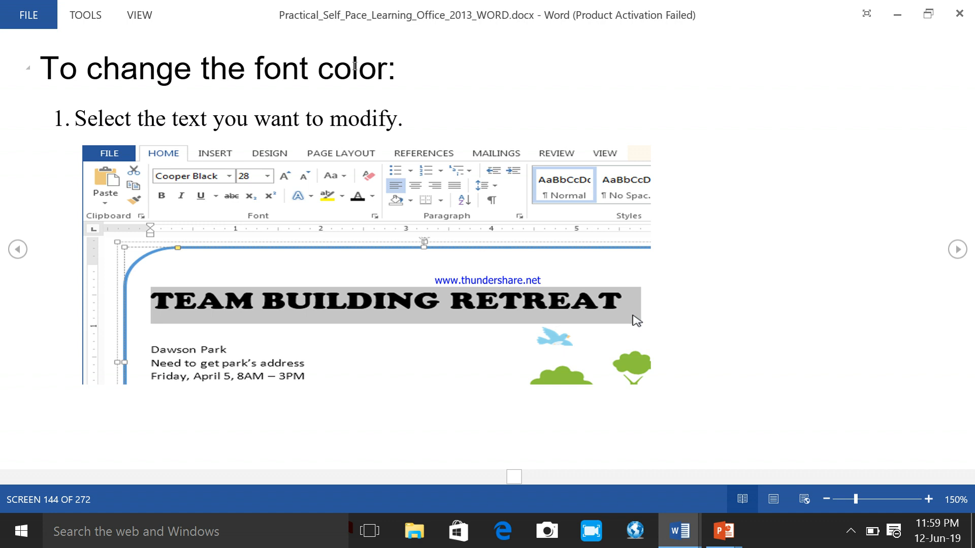
{"action": "left_click", "coordinate": [952, 254]}
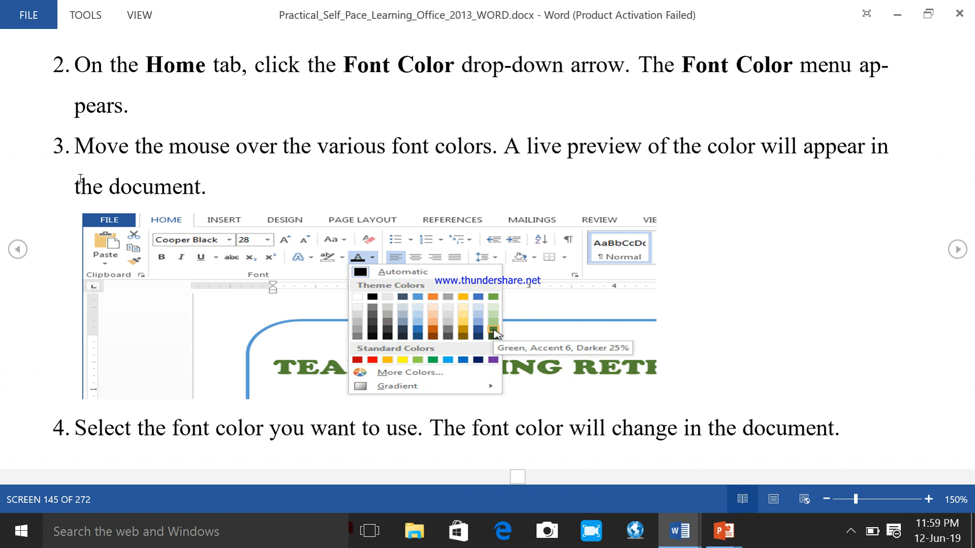
{"action": "left_click", "coordinate": [956, 249]}
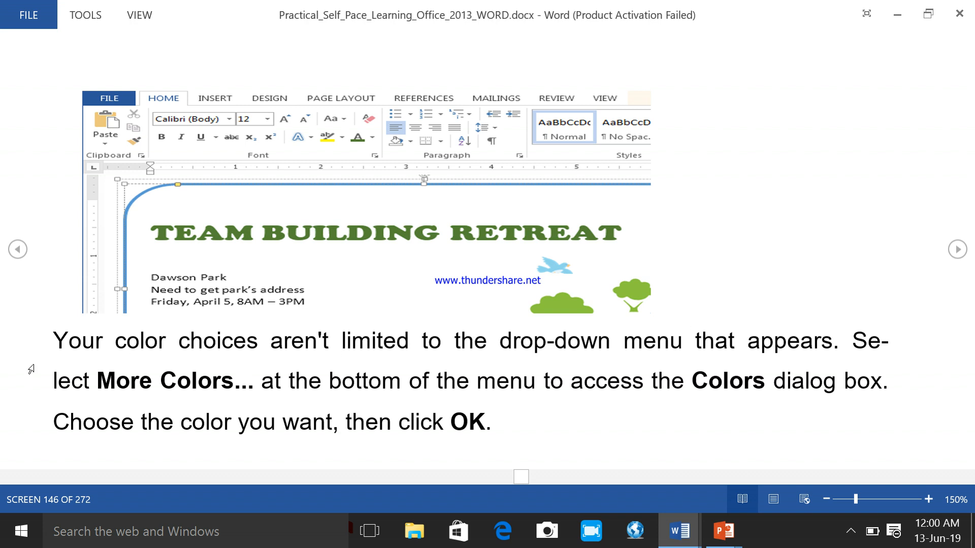
{"action": "left_click", "coordinate": [957, 256]}
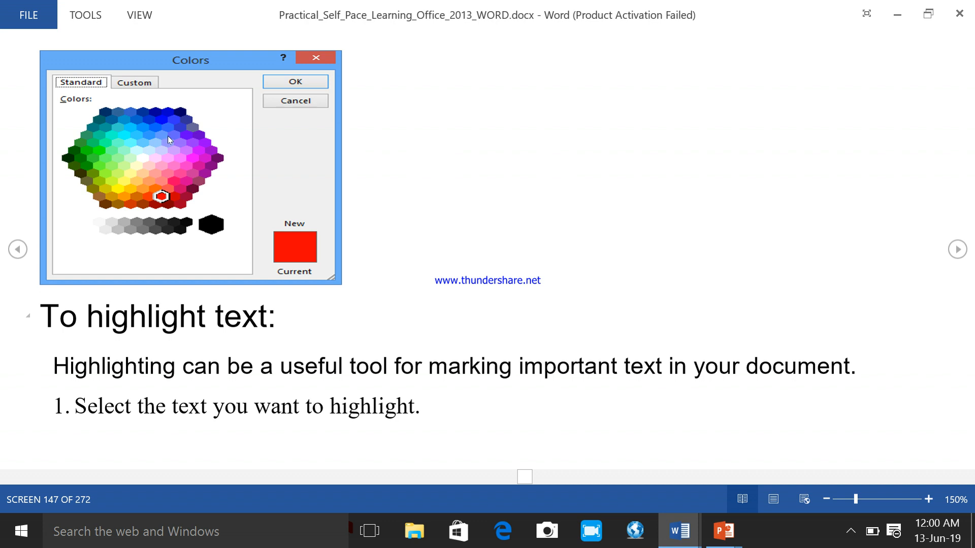
- Return to Document1 and give the word "house" a light blue font color from the standard palette of the Colors dialog
{"action": "left_click", "coordinate": [680, 538]}
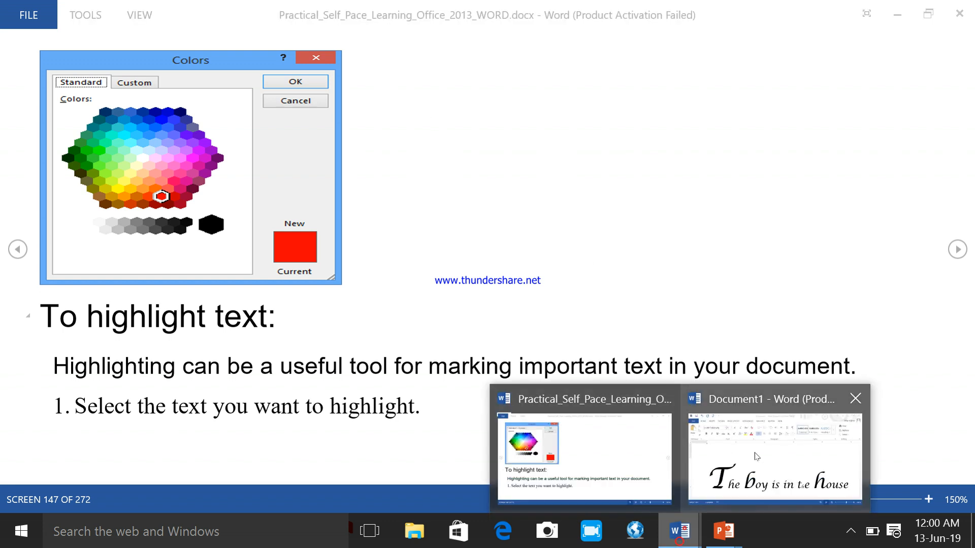
{"action": "left_click", "coordinate": [754, 450]}
{"action": "right_click", "coordinate": [682, 526]}
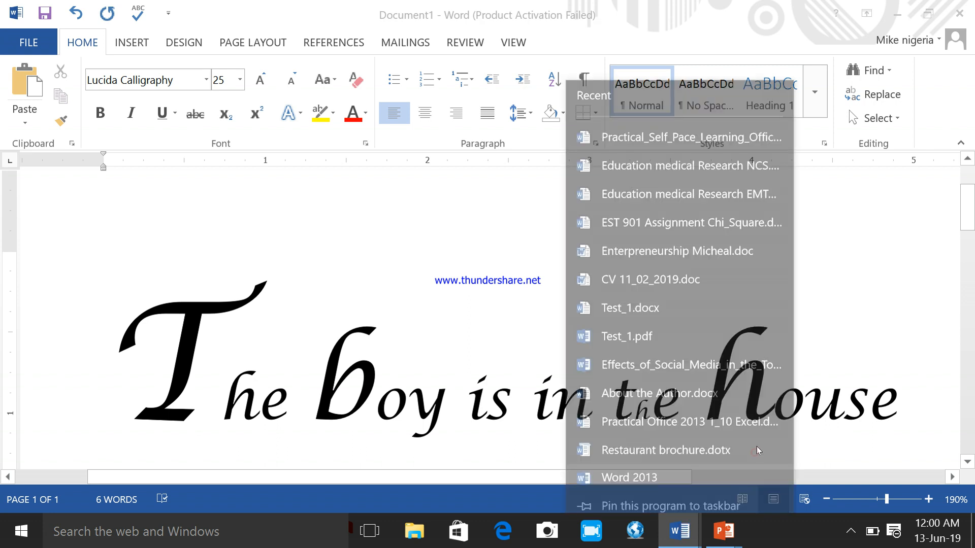
{"action": "left_click", "coordinate": [909, 404]}
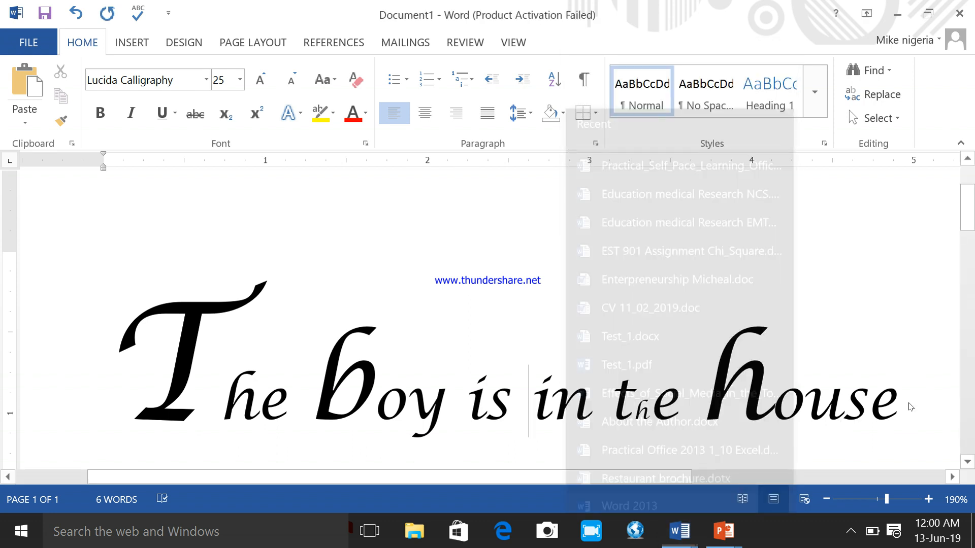
{"action": "left_click_drag", "start_coordinate": [894, 405], "coordinate": [728, 402]}
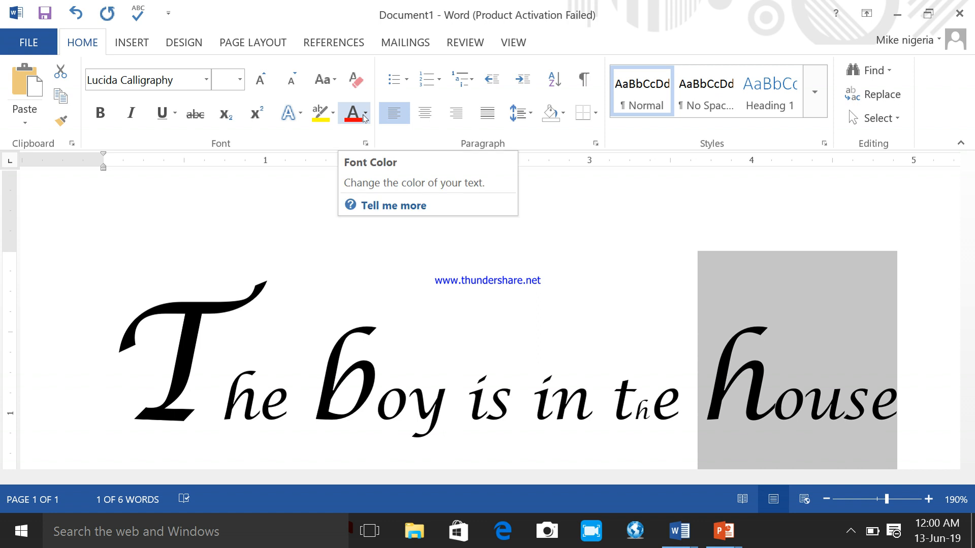
{"action": "left_click", "coordinate": [366, 117]}
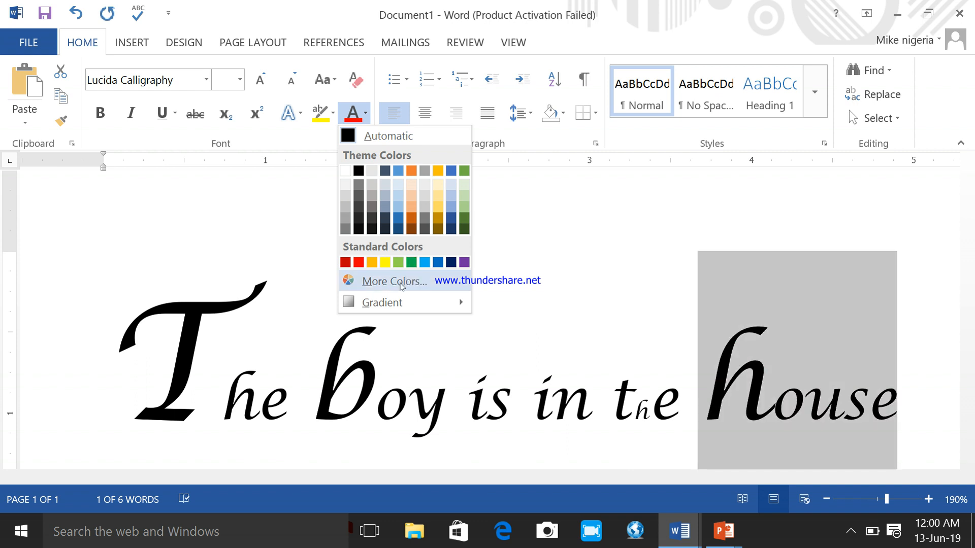
{"action": "left_click", "coordinate": [407, 283]}
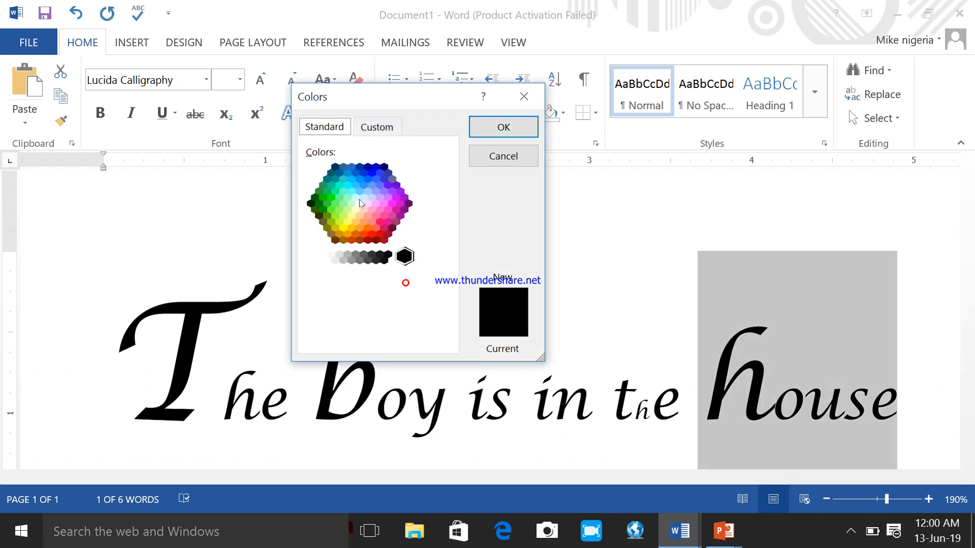
{"action": "left_click", "coordinate": [358, 199]}
{"action": "left_click", "coordinate": [359, 215]}
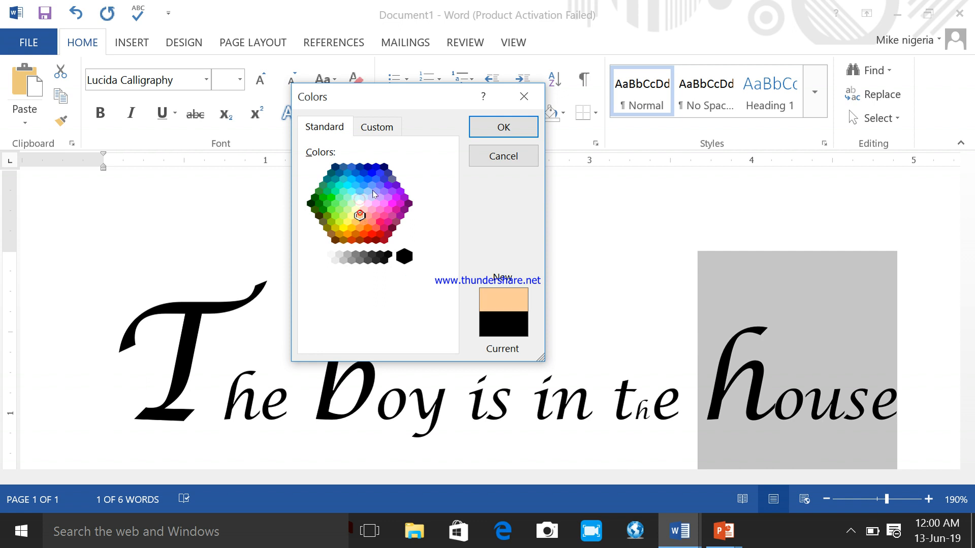
{"action": "left_click", "coordinate": [375, 204]}
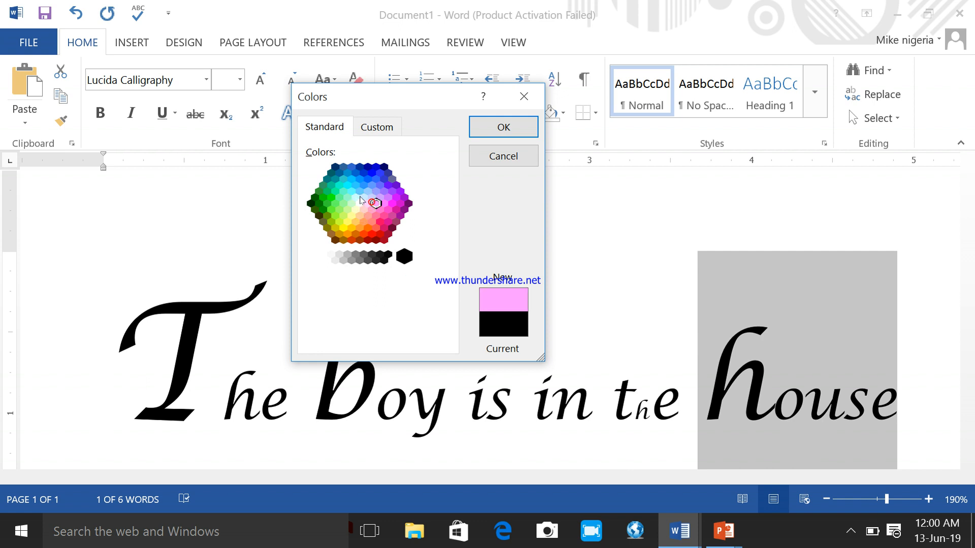
{"action": "left_click", "coordinate": [364, 197]}
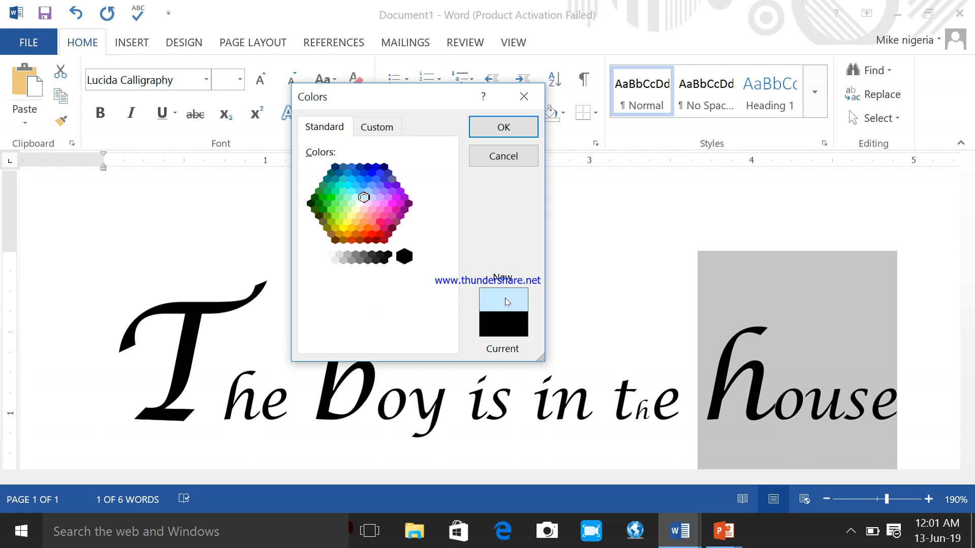
{"action": "left_click", "coordinate": [493, 130]}
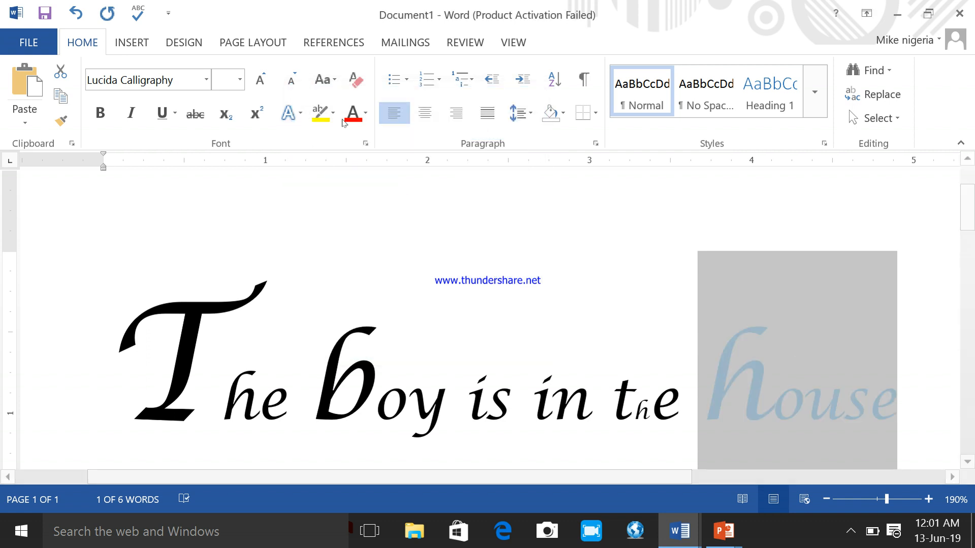
- Give the word "house" a teal green font color from the standard palette of the Colors dialog
{"action": "left_click", "coordinate": [365, 114]}
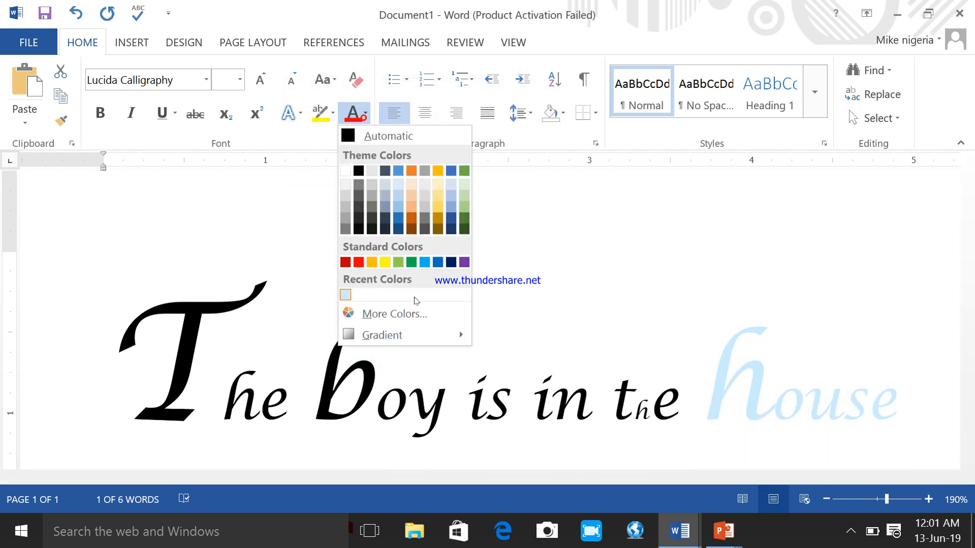
{"action": "left_click", "coordinate": [399, 315]}
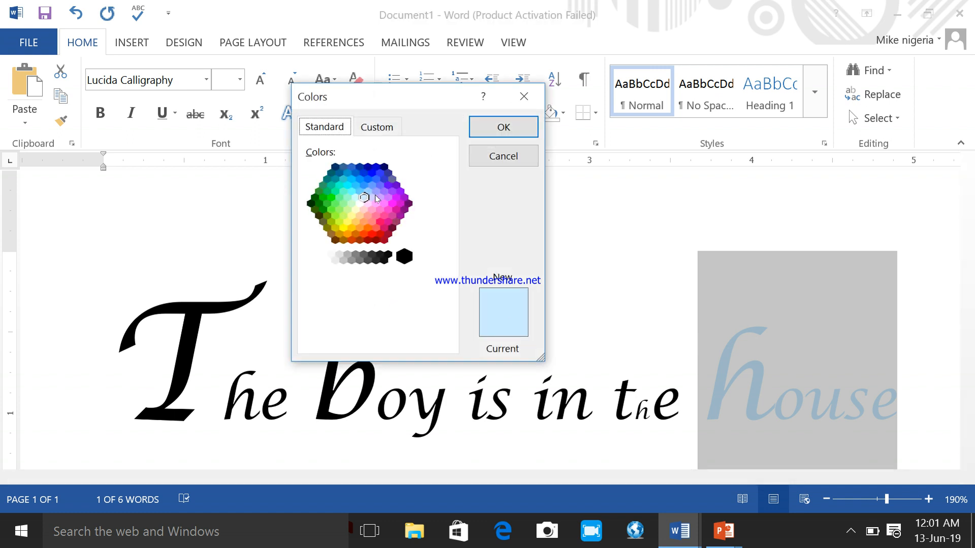
{"action": "left_click", "coordinate": [376, 191]}
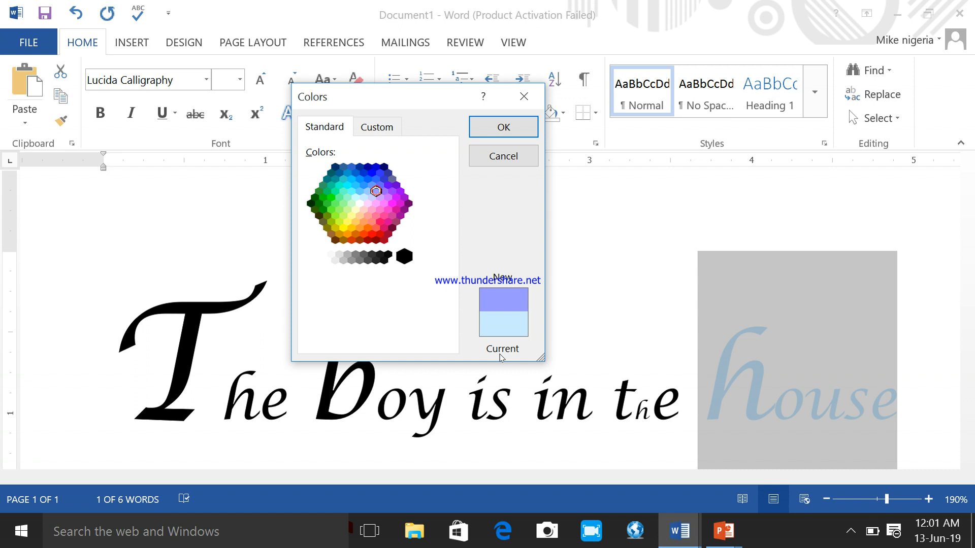
{"action": "left_click", "coordinate": [329, 186]}
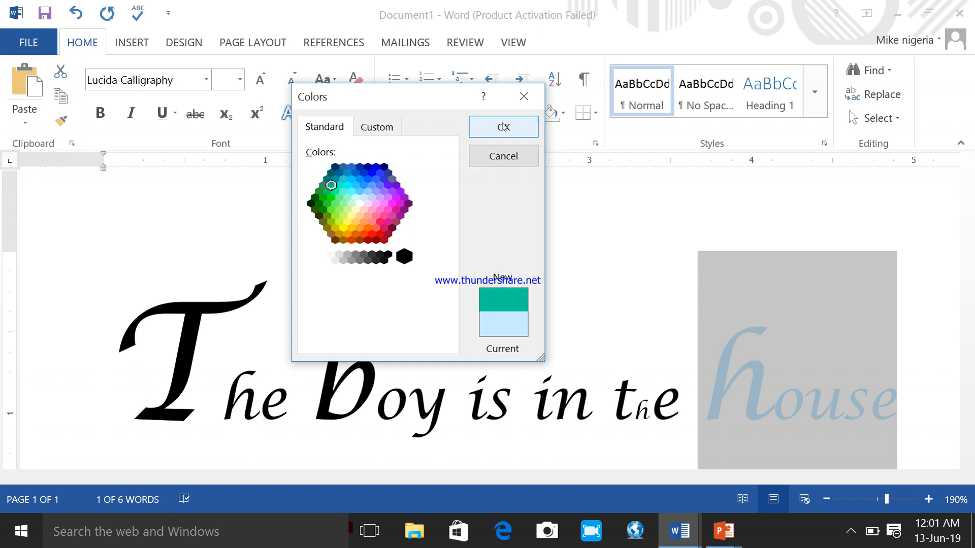
{"action": "left_click", "coordinate": [504, 128]}
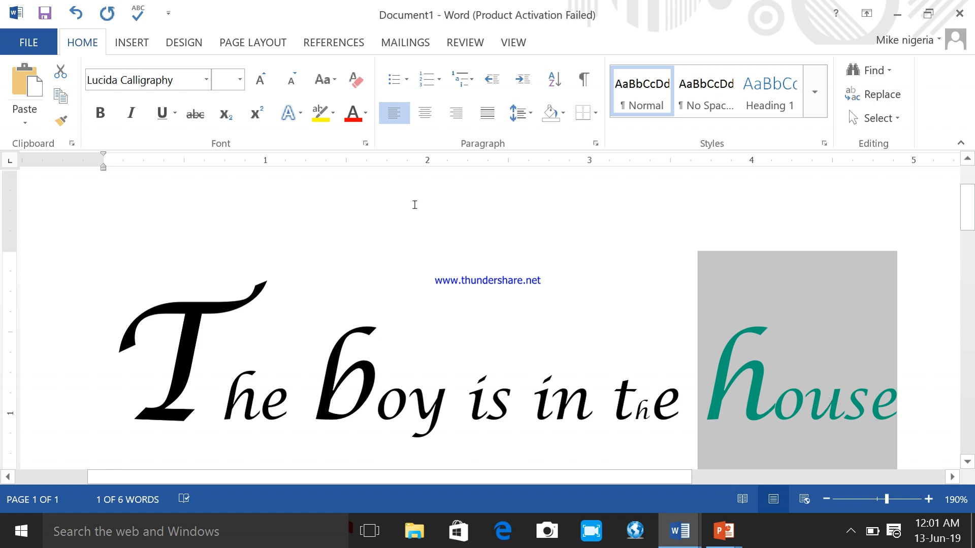
- Set the font color of the word "house" to the dark gold shade from the theme colors
{"action": "left_click", "coordinate": [366, 113]}
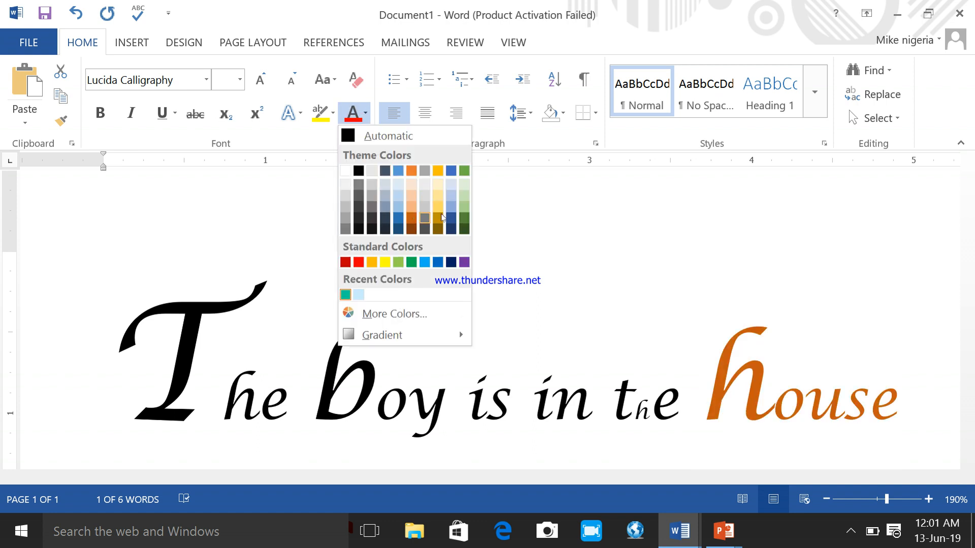
{"action": "left_click", "coordinate": [438, 220]}
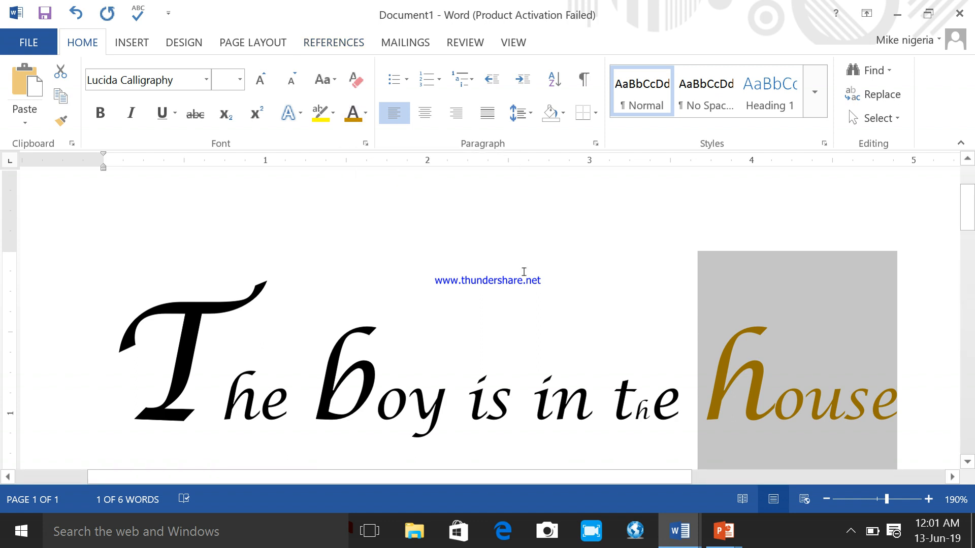
- Switch to the PowerPoint slide show and draw dark blue check marks beside the font, font size and font color items
{"action": "left_click", "coordinate": [679, 530]}
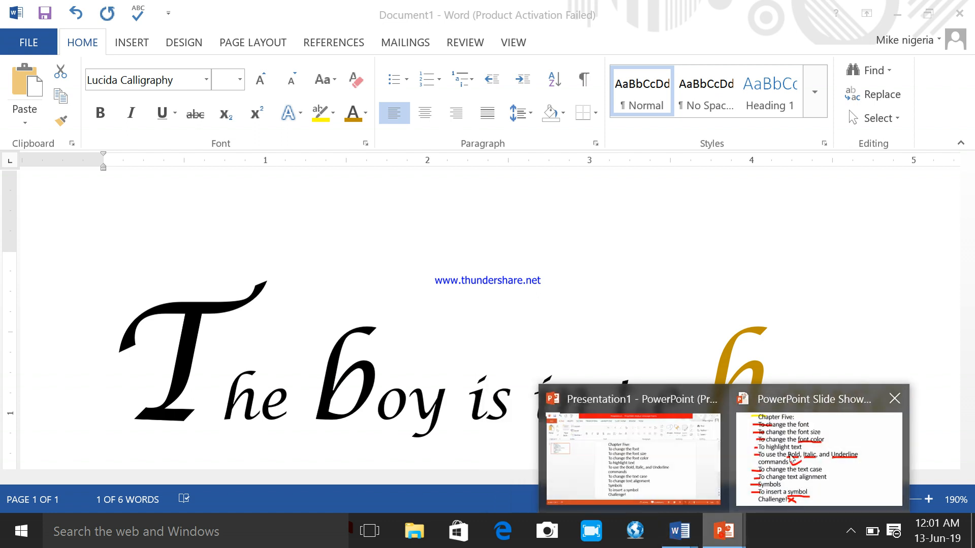
{"action": "left_click", "coordinate": [721, 538]}
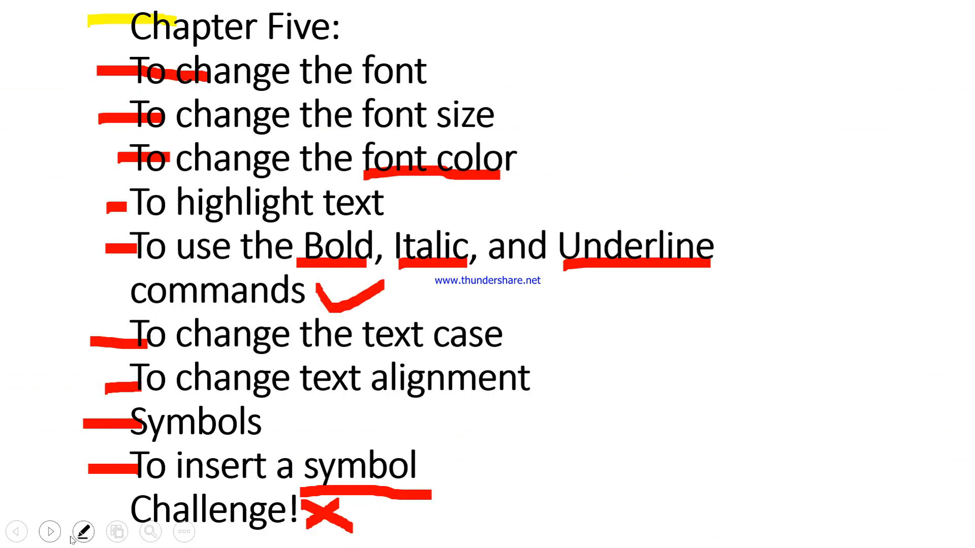
{"action": "left_click", "coordinate": [83, 532]}
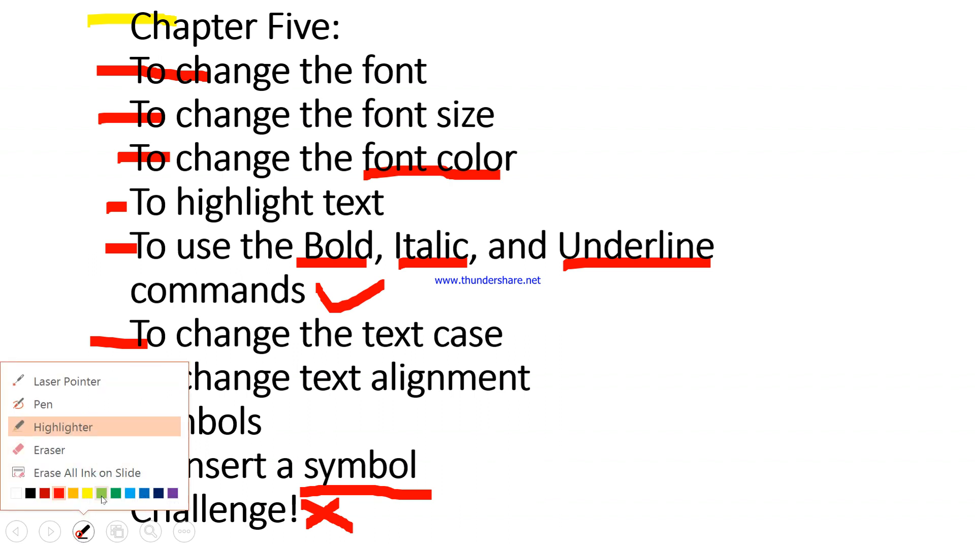
{"action": "left_click", "coordinate": [158, 493]}
{"action": "mouse_move", "coordinate": [433, 62]}
{"action": "left_mouse_down"}
{"action": "mouse_move", "coordinate": [544, 52]}
{"action": "mouse_move", "coordinate": [553, 43]}
{"action": "left_mouse_up"}
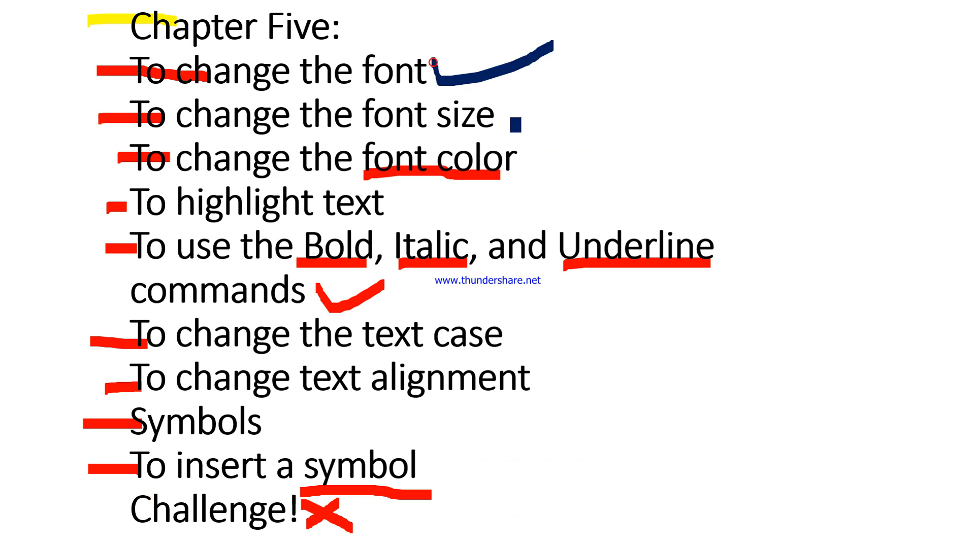
{"action": "mouse_move", "coordinate": [514, 100]}
{"action": "left_mouse_down"}
{"action": "mouse_move", "coordinate": [523, 129]}
{"action": "mouse_move", "coordinate": [655, 77]}
{"action": "left_mouse_up"}
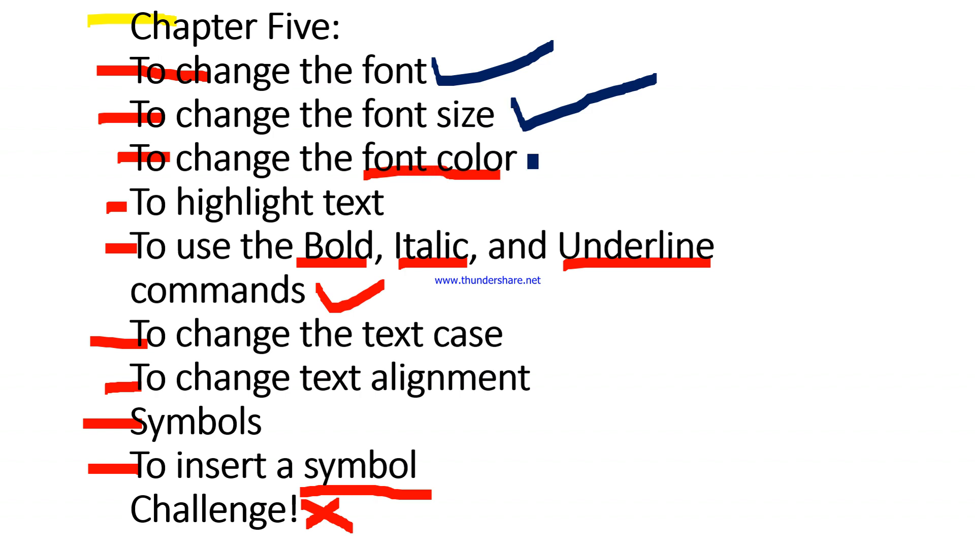
{"action": "mouse_move", "coordinate": [541, 153]}
{"action": "left_mouse_down"}
{"action": "mouse_move", "coordinate": [548, 173]}
{"action": "mouse_move", "coordinate": [627, 161]}
{"action": "mouse_move", "coordinate": [670, 140]}
{"action": "left_mouse_up"}
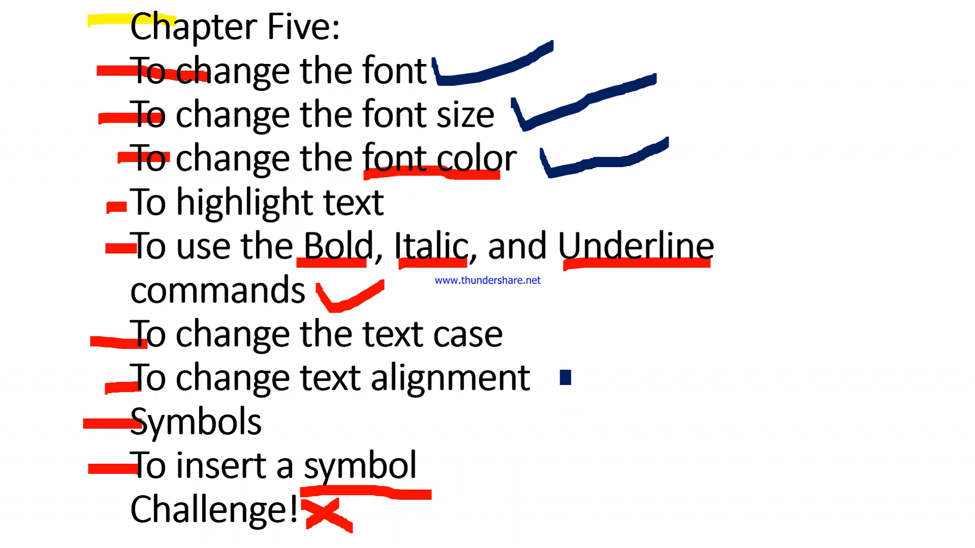
- Switch to the learning guide in Word and read its instructions for highlighting text, removing highlighting and using the highlighter cursor
{"action": "key", "text": "super+d"}
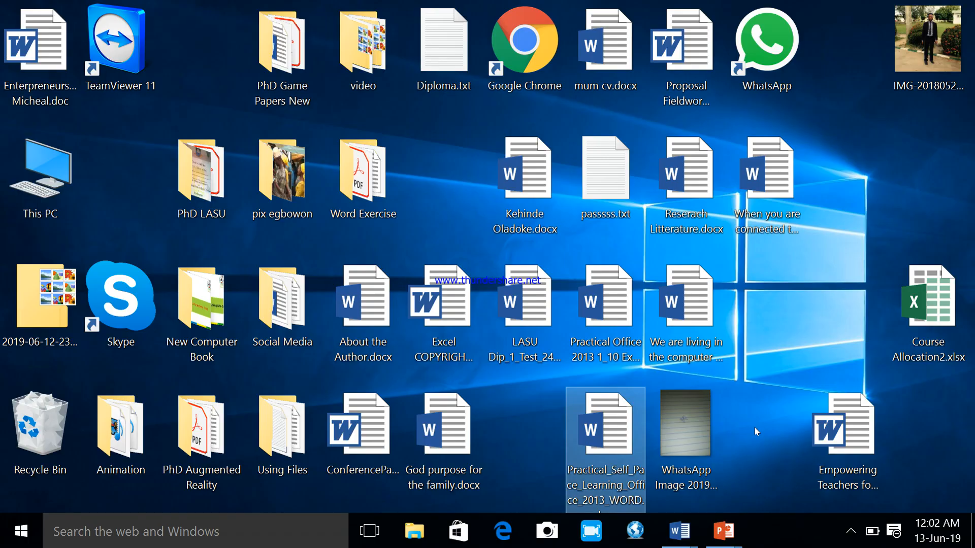
{"action": "mouse_move", "coordinate": [680, 531]}
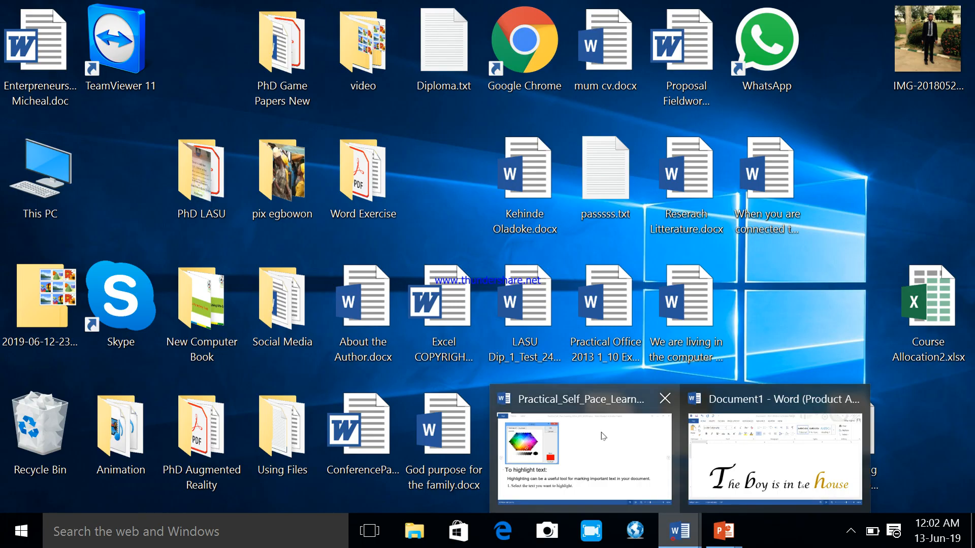
{"action": "left_click", "coordinate": [603, 450]}
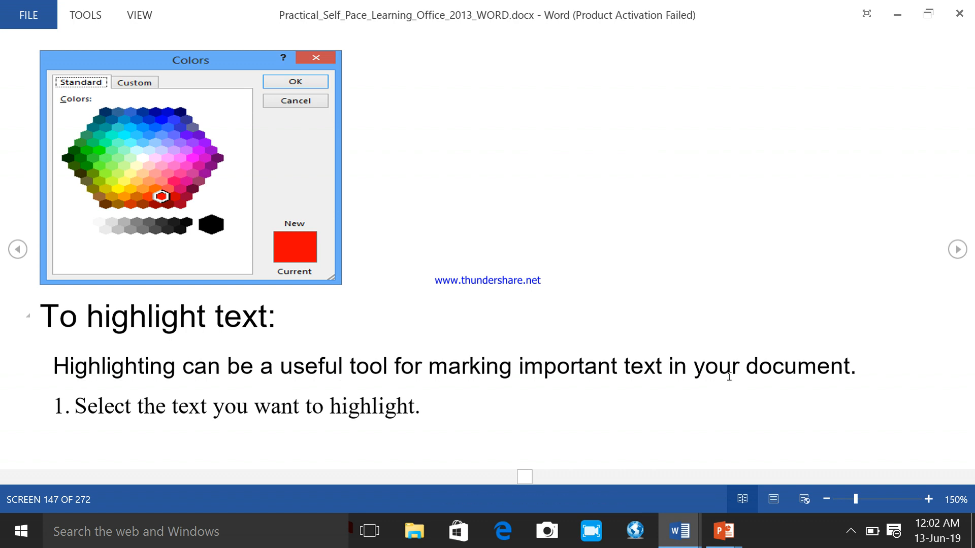
{"action": "left_click", "coordinate": [957, 249]}
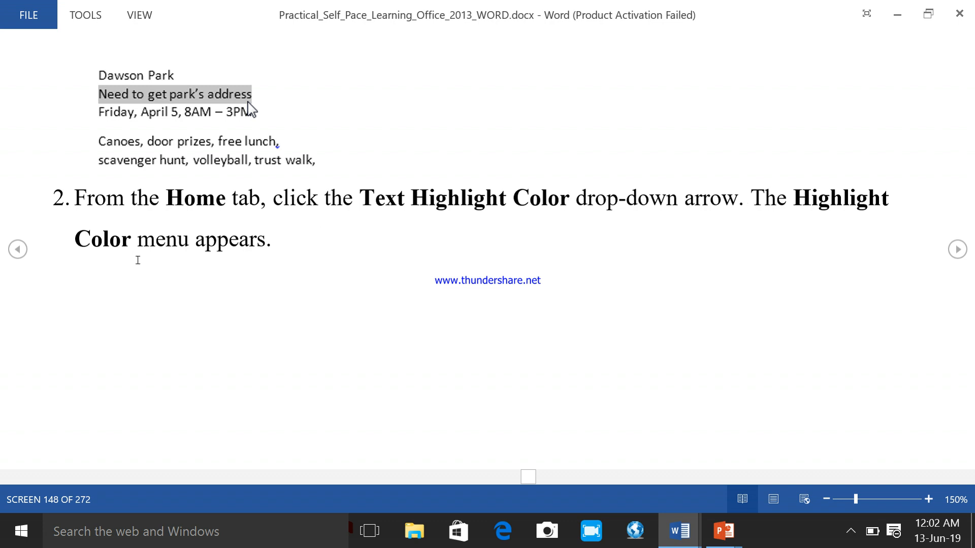
{"action": "left_click", "coordinate": [956, 251]}
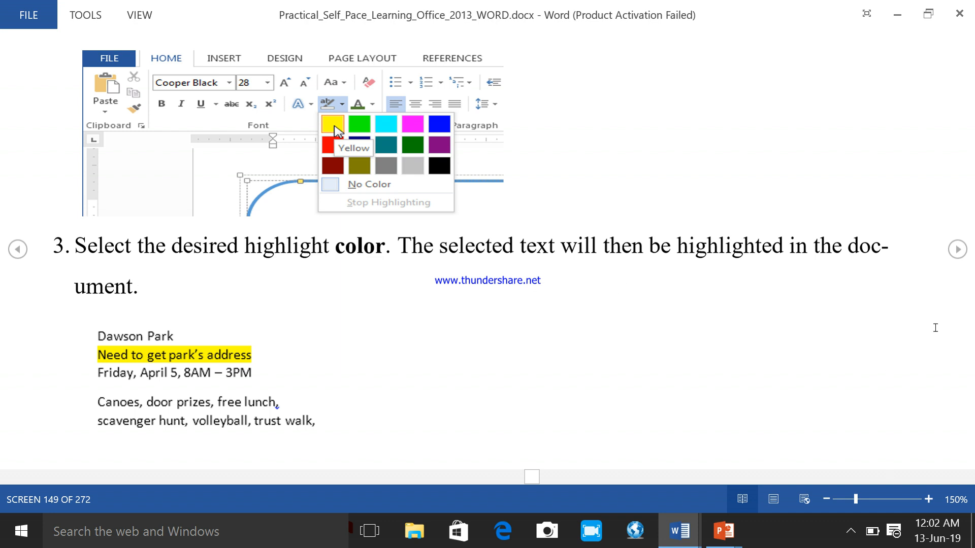
{"action": "left_click", "coordinate": [957, 249]}
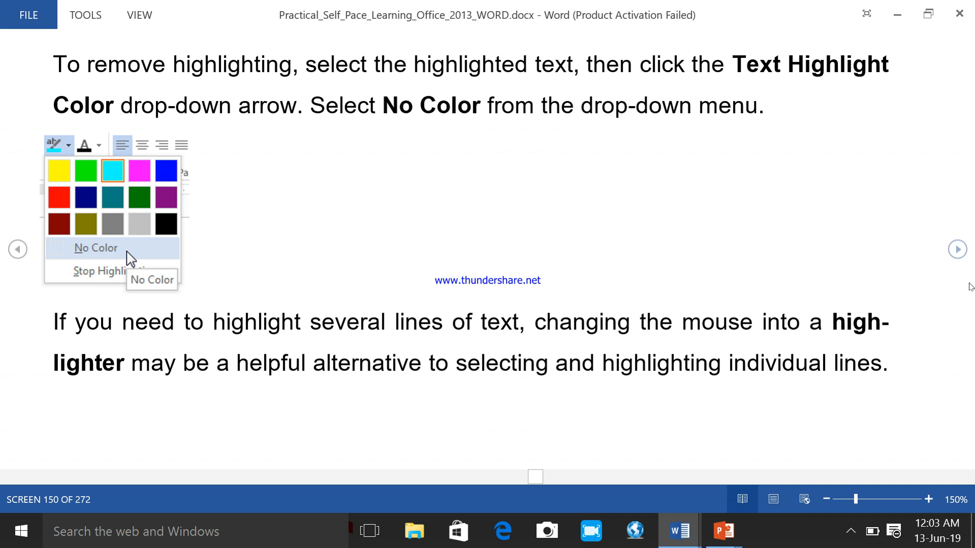
{"action": "left_click", "coordinate": [959, 250]}
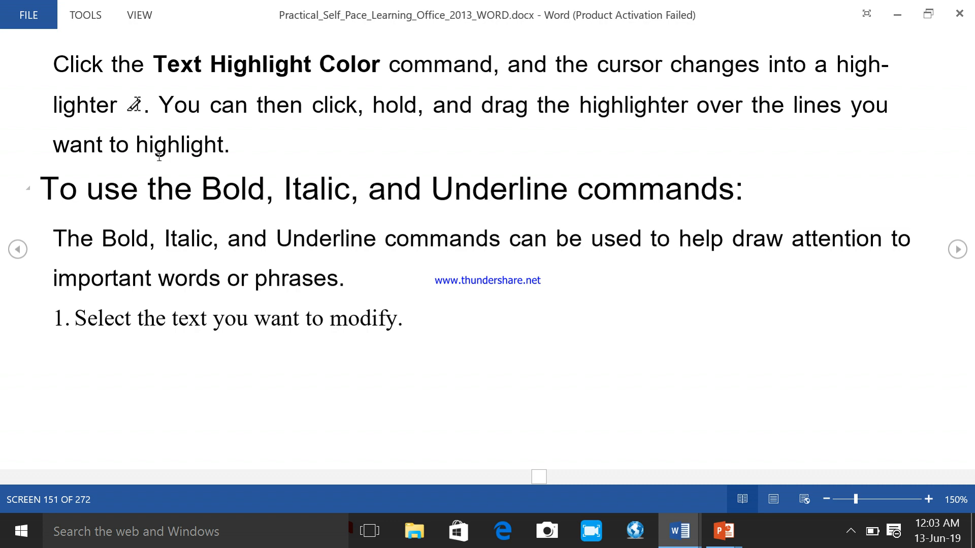
- Return to Document1 and highlight the second "the" of the sentence in teal
{"action": "left_click", "coordinate": [679, 531]}
{"action": "left_click", "coordinate": [789, 475]}
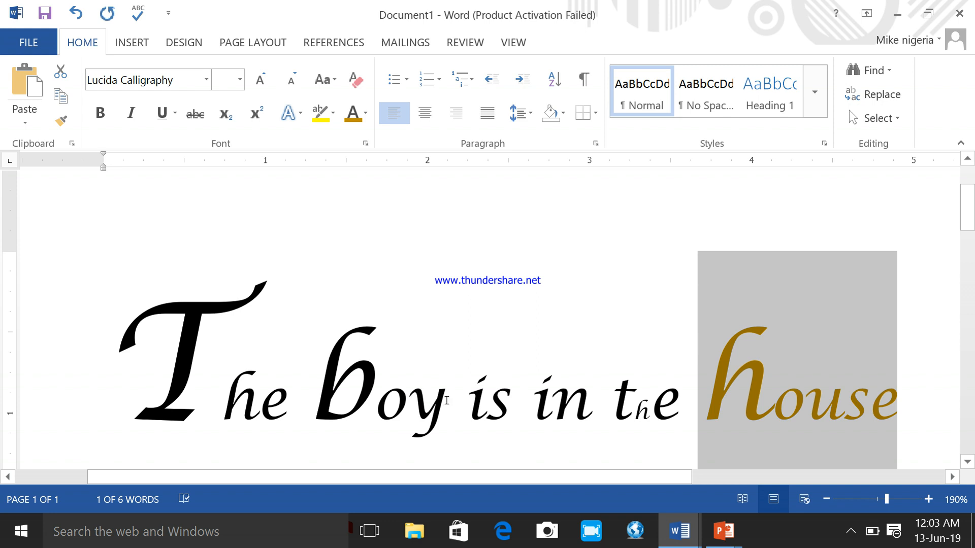
{"action": "left_click_drag", "start_coordinate": [613, 396], "coordinate": [680, 398]}
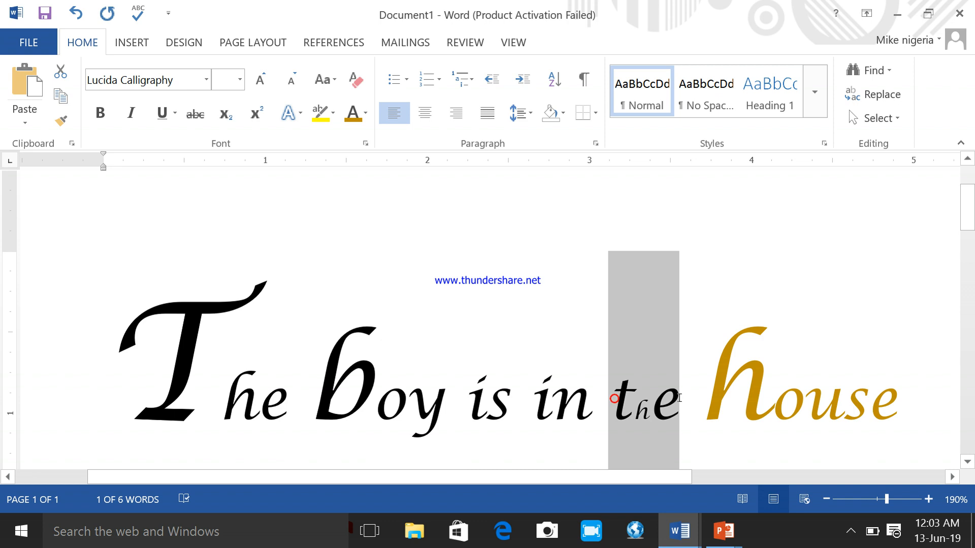
{"action": "left_click", "coordinate": [333, 112]}
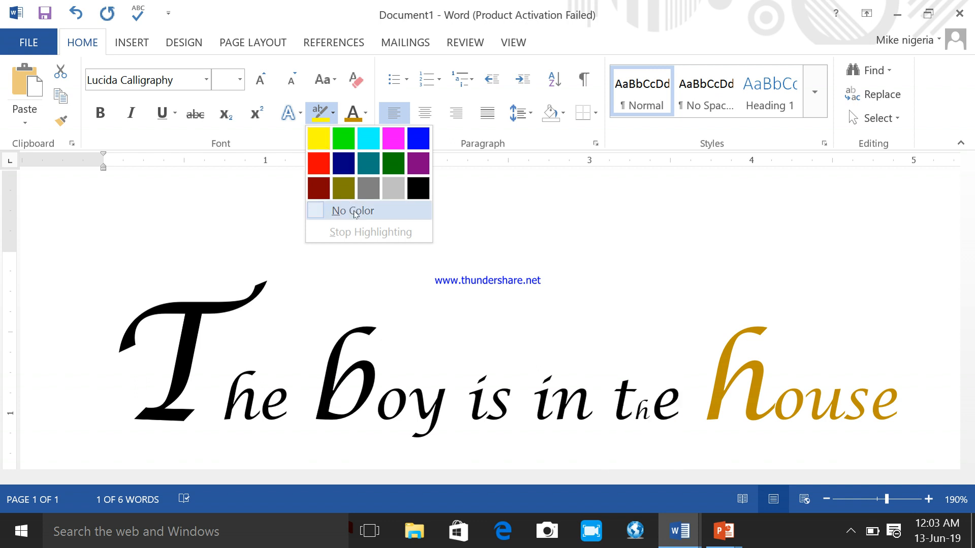
{"action": "left_click", "coordinate": [375, 165]}
{"action": "key", "text": "Right"}
{"action": "left_click", "coordinate": [789, 275]}
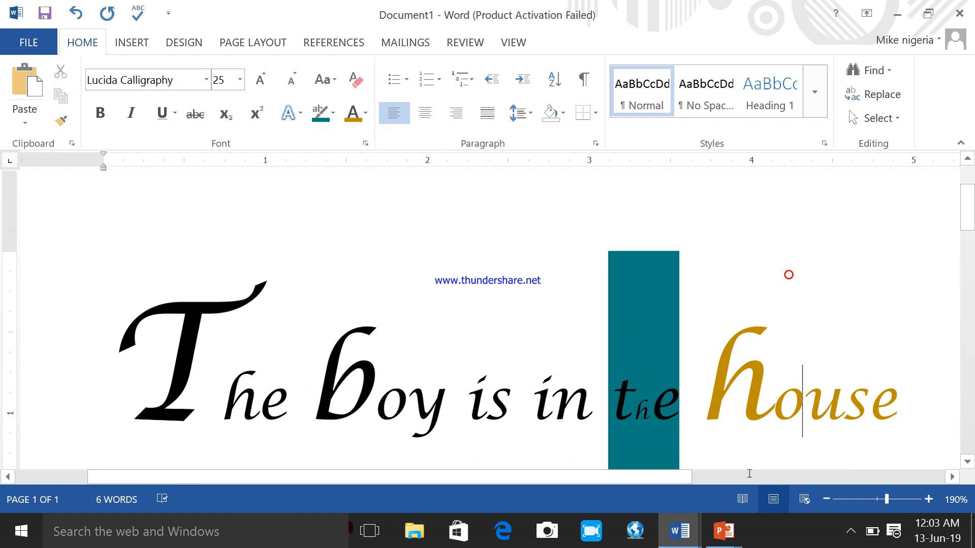
- Highlight the word "boy" in turquoise and clear the text selection
{"action": "left_click", "coordinate": [826, 499]}
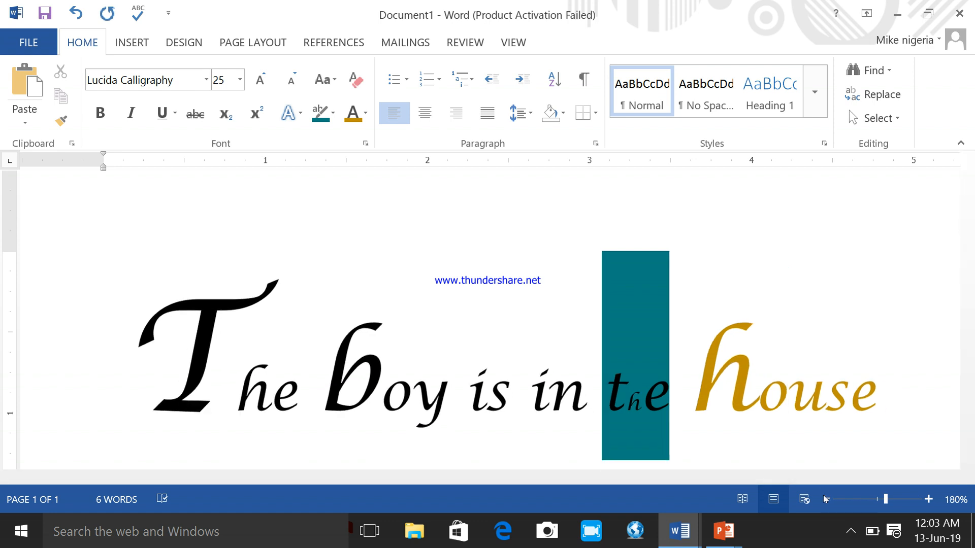
{"action": "left_click", "coordinate": [826, 499]}
{"action": "left_click", "coordinate": [827, 500]}
{"action": "left_click", "coordinate": [826, 499]}
{"action": "left_click", "coordinate": [826, 500]}
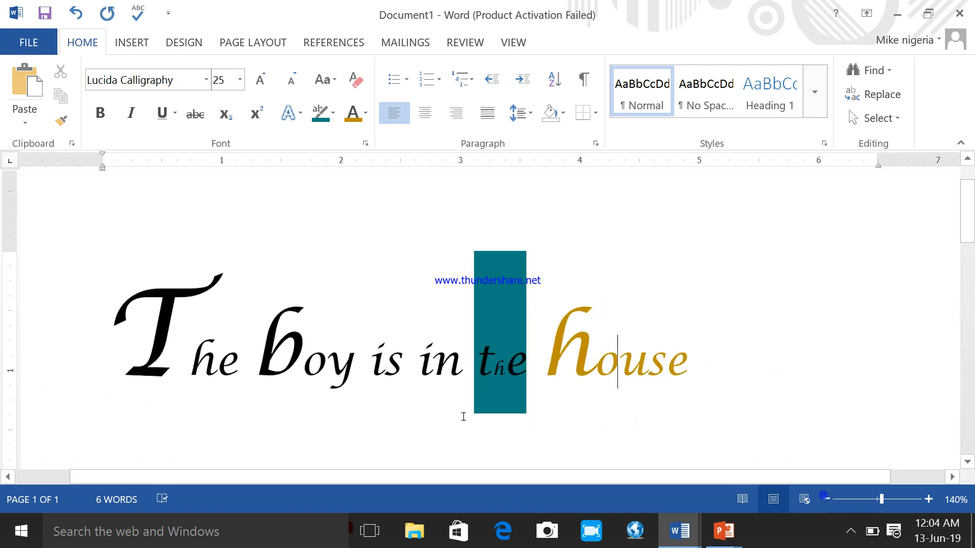
{"action": "key", "text": "Left"}
{"action": "left_click", "coordinate": [430, 376]}
{"action": "left_click", "coordinate": [505, 267]}
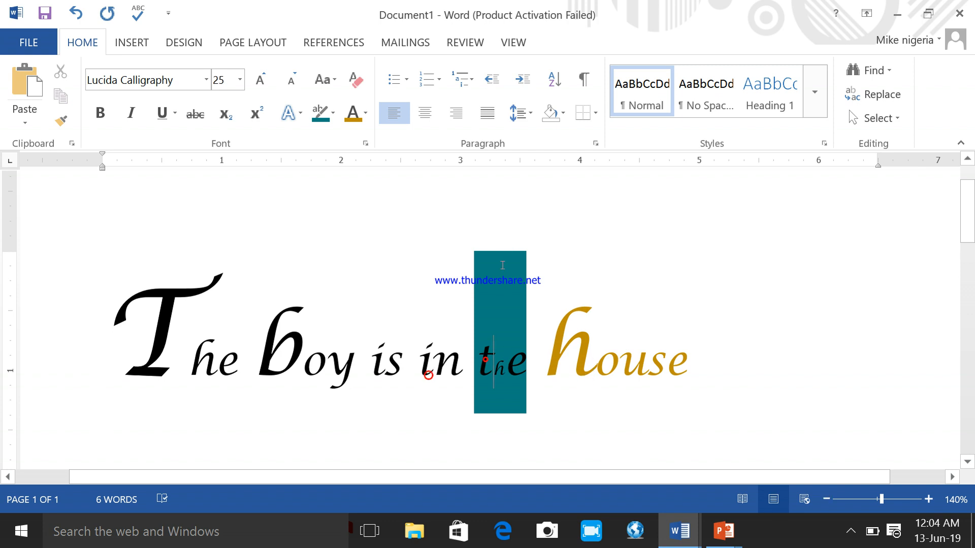
{"action": "left_click", "coordinate": [526, 356]}
{"action": "left_click_drag", "start_coordinate": [352, 364], "coordinate": [266, 358]}
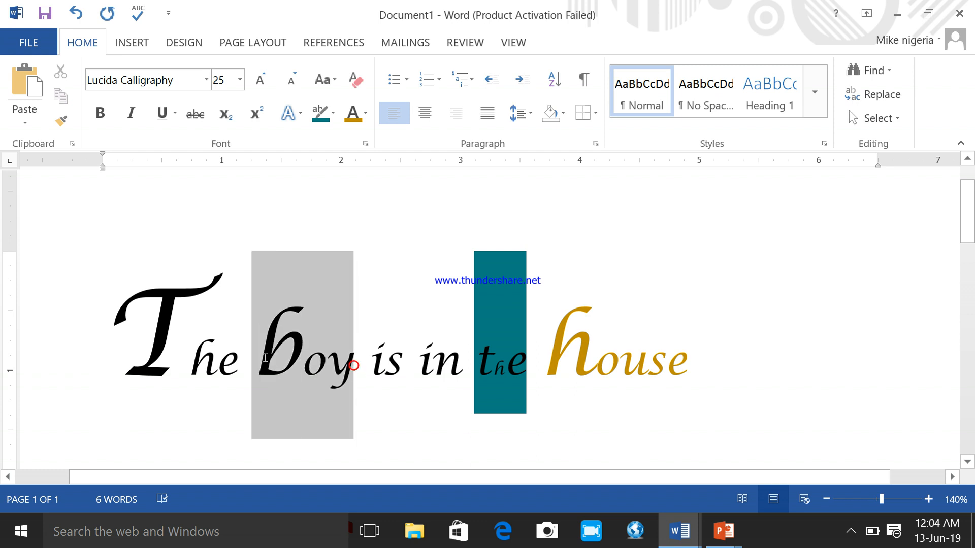
{"action": "left_click_drag", "start_coordinate": [268, 355], "coordinate": [268, 355]}
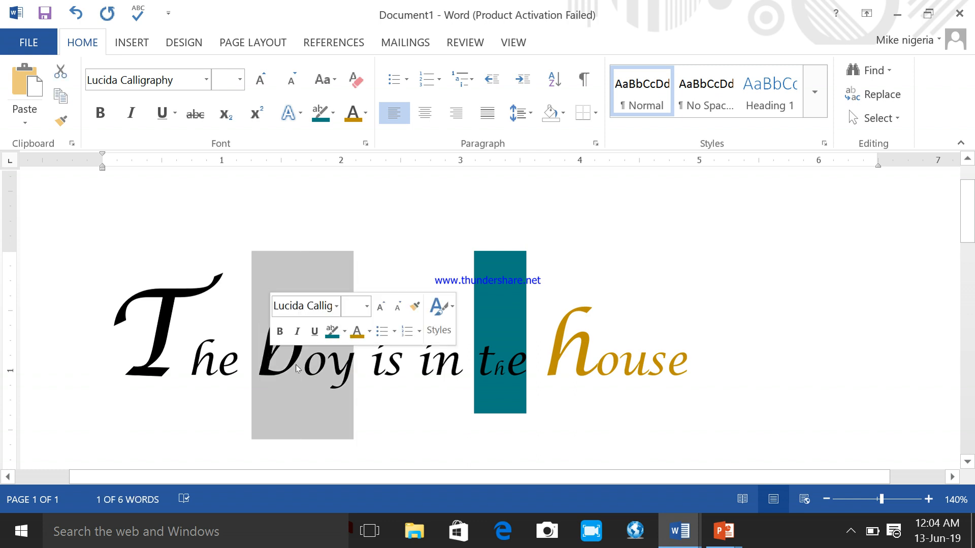
{"action": "left_click", "coordinate": [333, 114]}
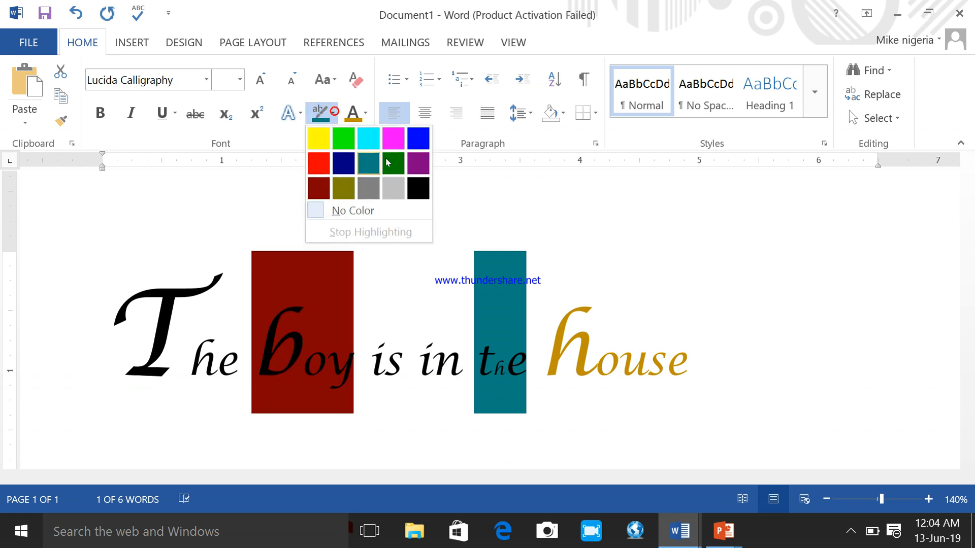
{"action": "left_click", "coordinate": [369, 138]}
{"action": "key", "text": "Left"}
{"action": "left_click", "coordinate": [411, 251]}
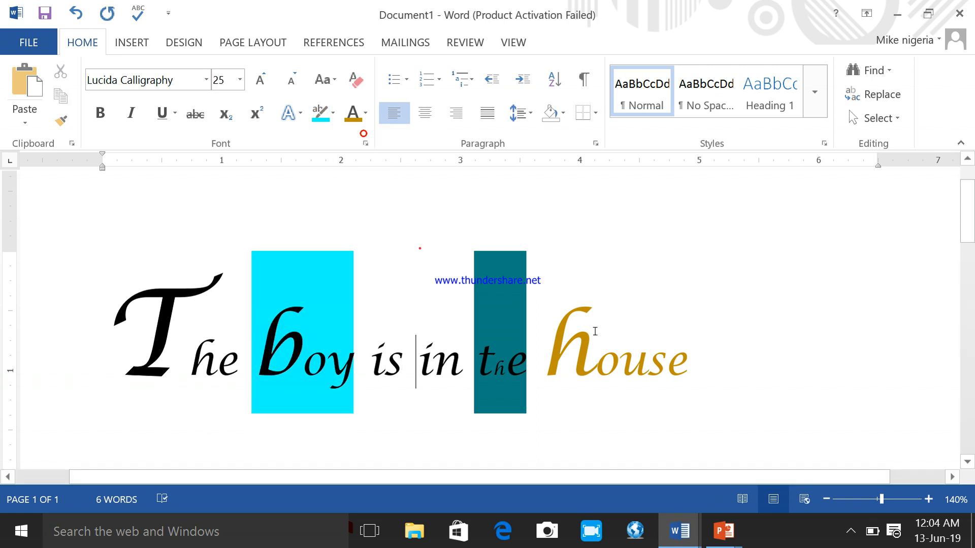
{"action": "left_click", "coordinate": [675, 331]}
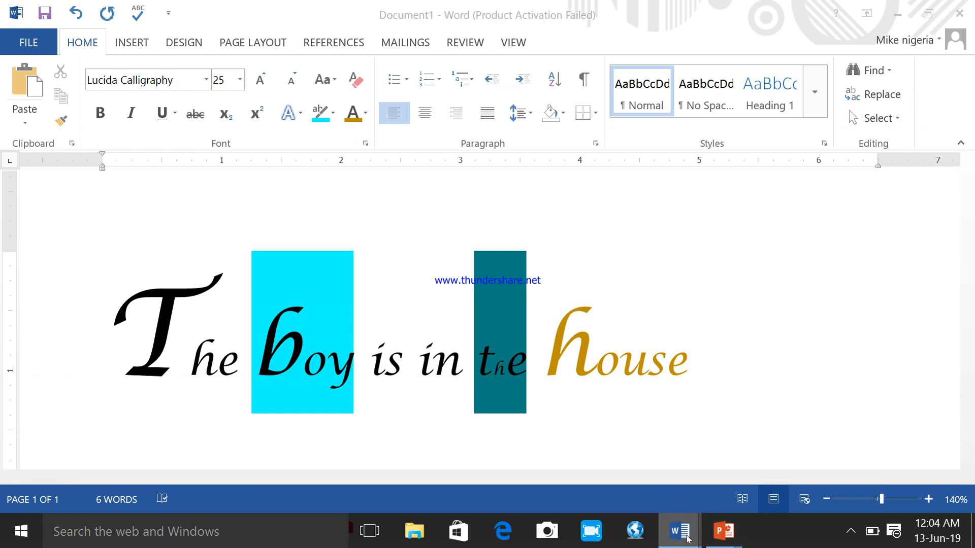
- Switch to the learning guide, read its instructions for the Bold, Italic and Underline commands, and return to Document1
{"action": "mouse_move", "coordinate": [689, 543]}
{"action": "left_click", "coordinate": [598, 462]}
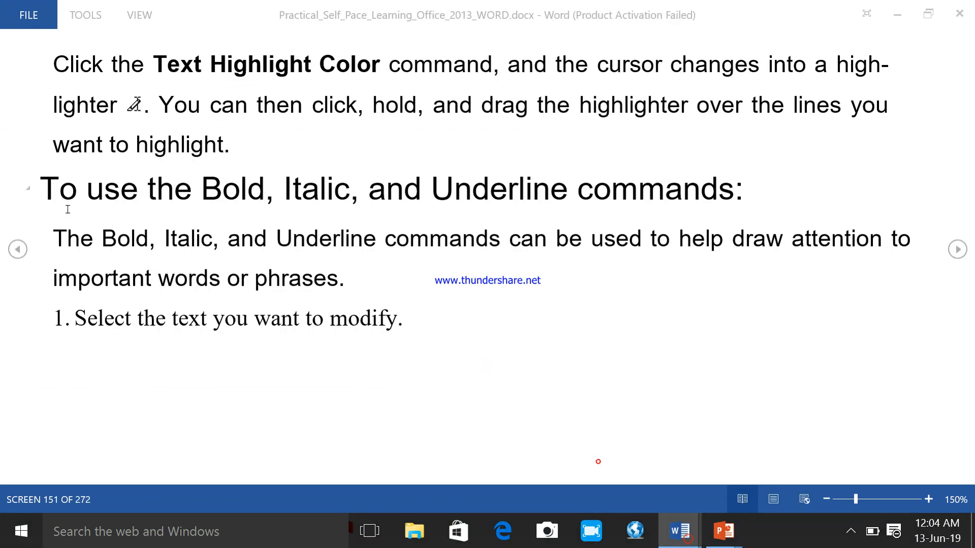
{"action": "left_click", "coordinate": [956, 250]}
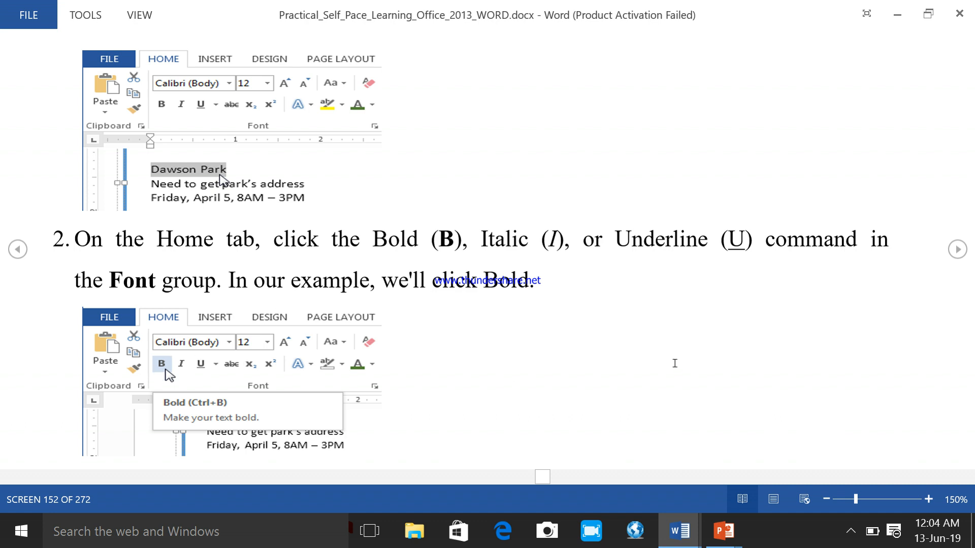
{"action": "left_click", "coordinate": [961, 254]}
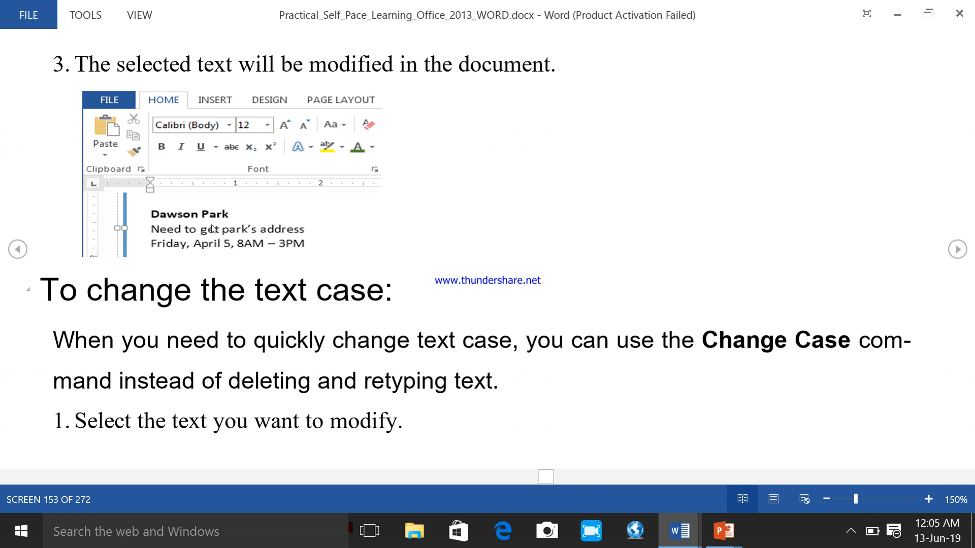
{"action": "left_click", "coordinate": [679, 531]}
{"action": "left_click", "coordinate": [742, 457]}
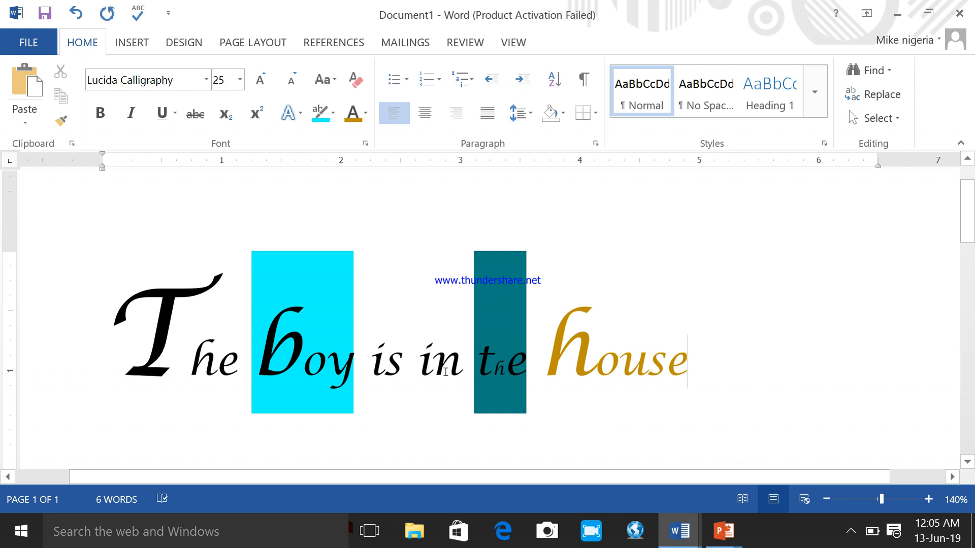
- Make the word "in" bold, apply a double underline to it, and clear the text selection
{"action": "left_click_drag", "start_coordinate": [458, 368], "coordinate": [421, 361]}
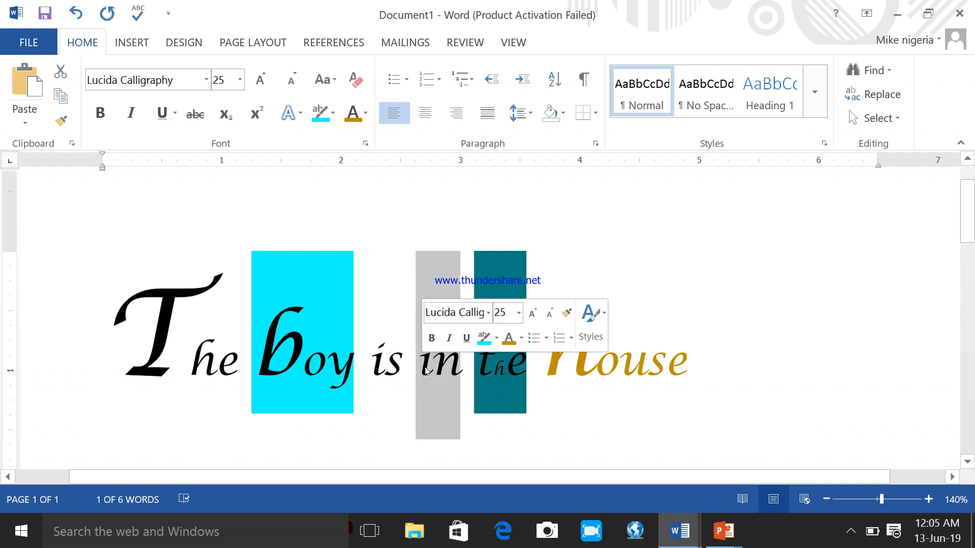
{"action": "left_click", "coordinate": [103, 114]}
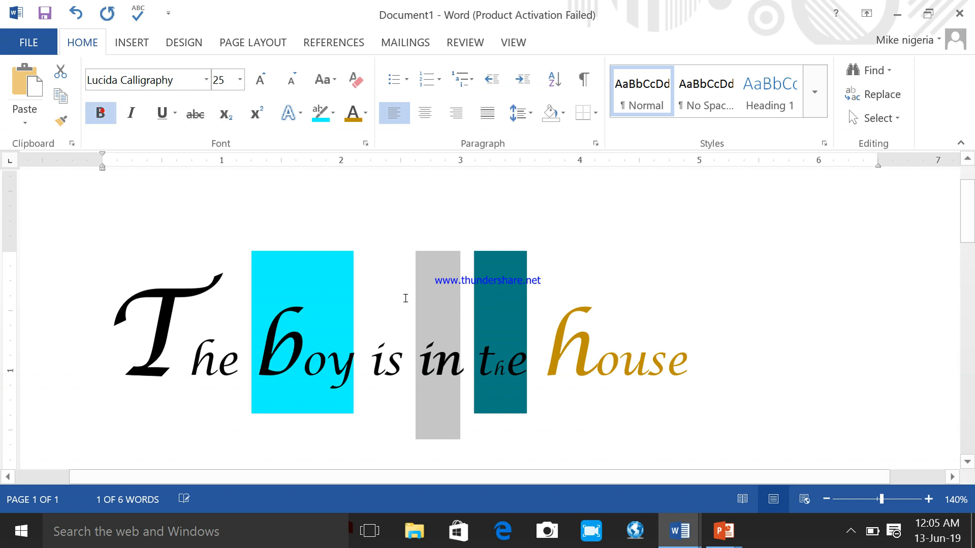
{"action": "left_click", "coordinate": [612, 424]}
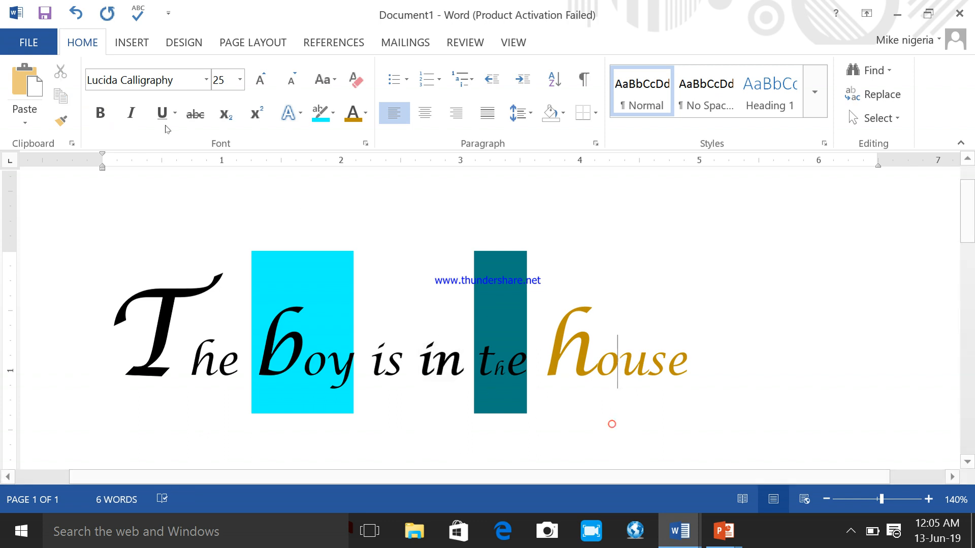
{"action": "left_click_drag", "start_coordinate": [464, 362], "coordinate": [416, 362]}
{"action": "left_click", "coordinate": [175, 113]}
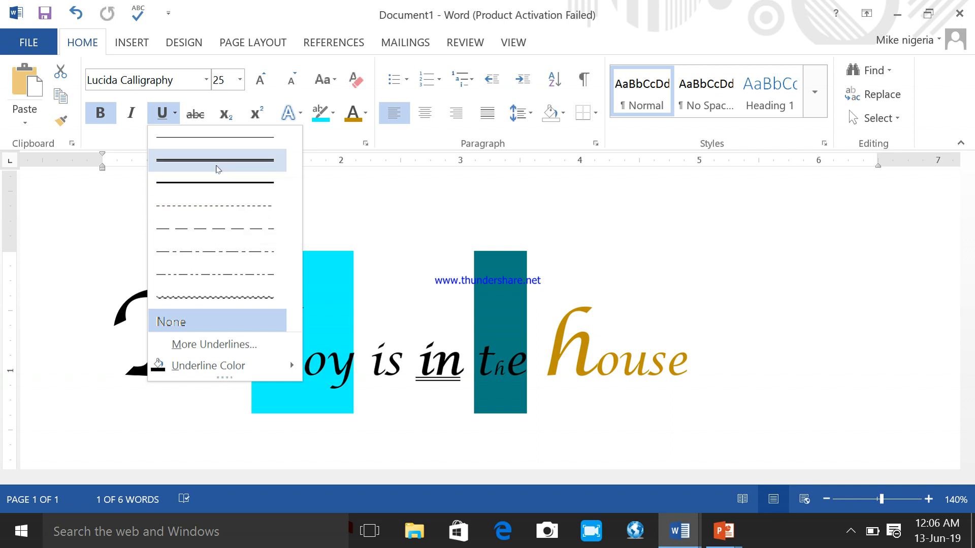
{"action": "left_click", "coordinate": [216, 169]}
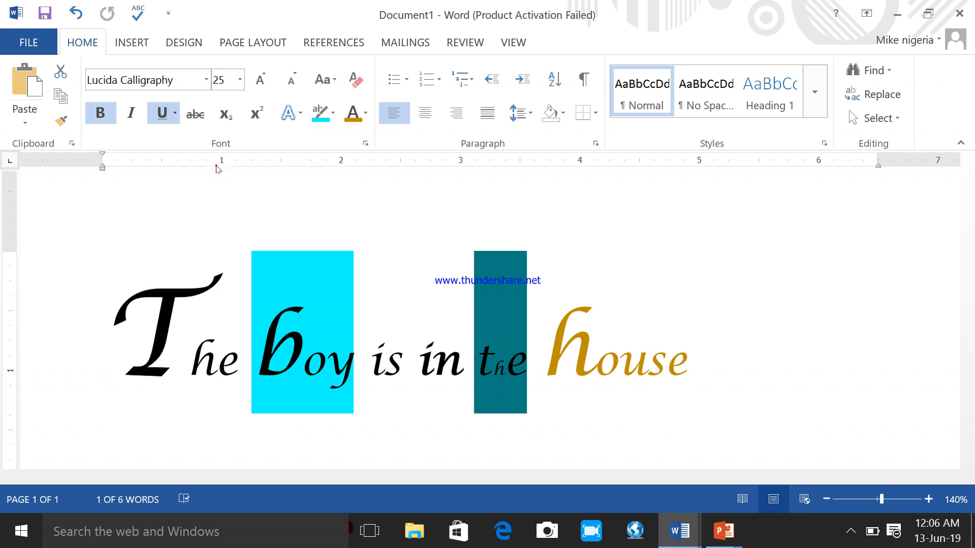
{"action": "left_click", "coordinate": [776, 374]}
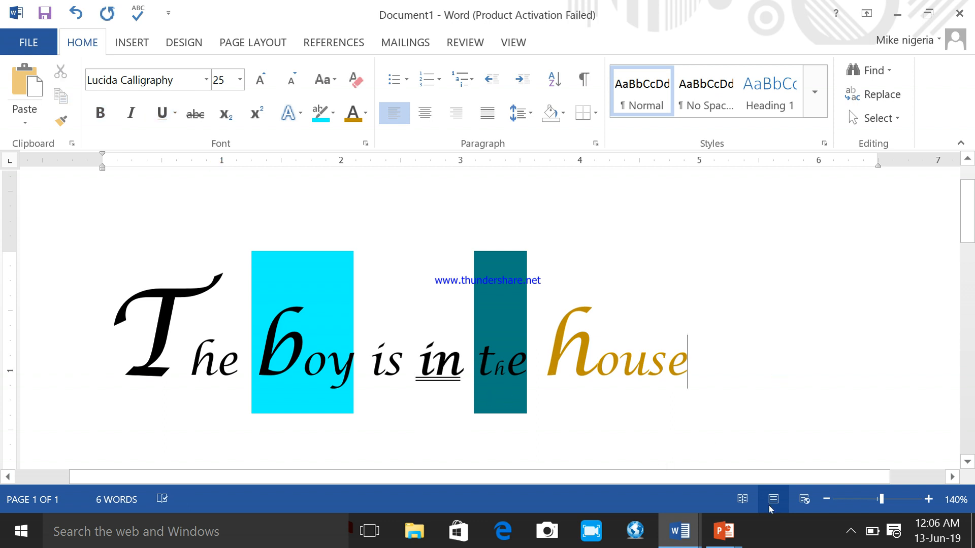
- Switch to the learning guide, read its instructions for changing the text case, and return to Document1
{"action": "mouse_move", "coordinate": [688, 537]}
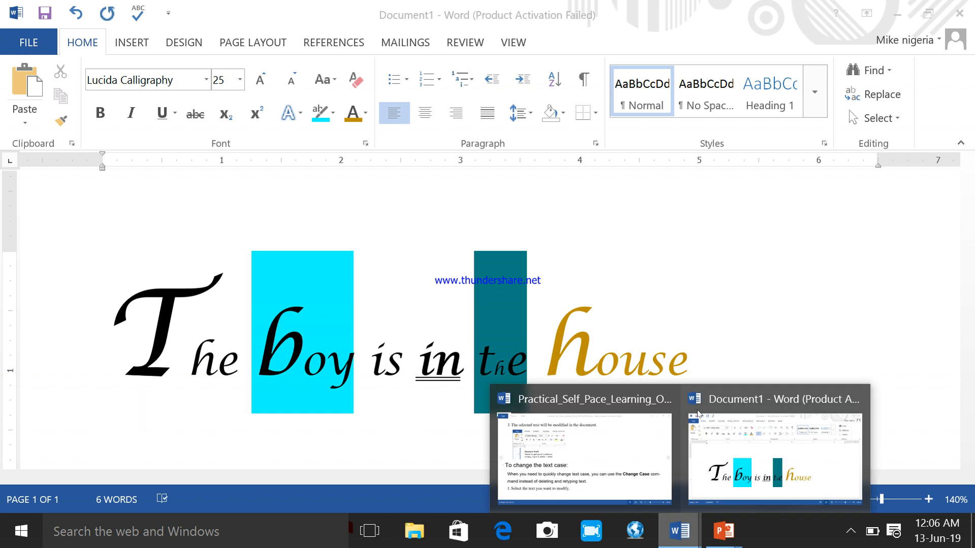
{"action": "left_click", "coordinate": [584, 447]}
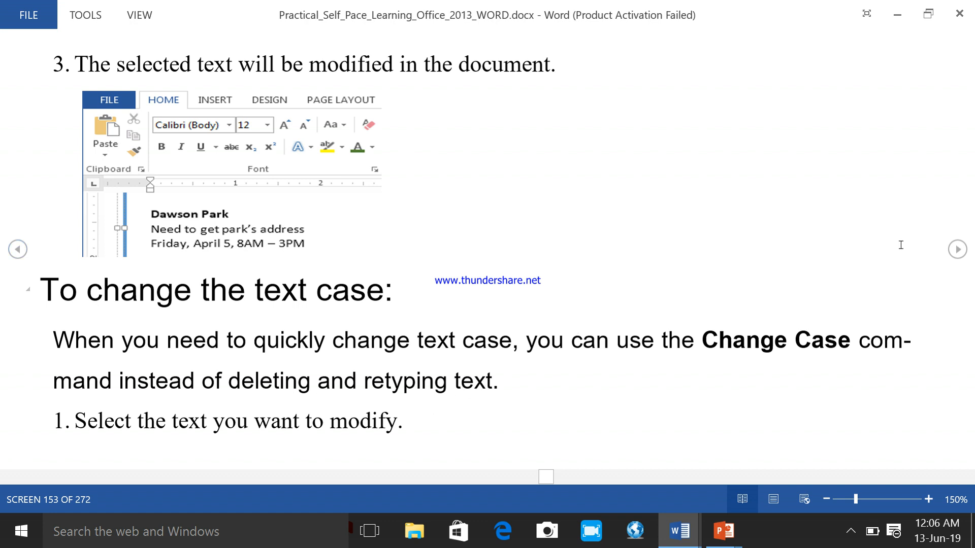
{"action": "left_click", "coordinate": [956, 249]}
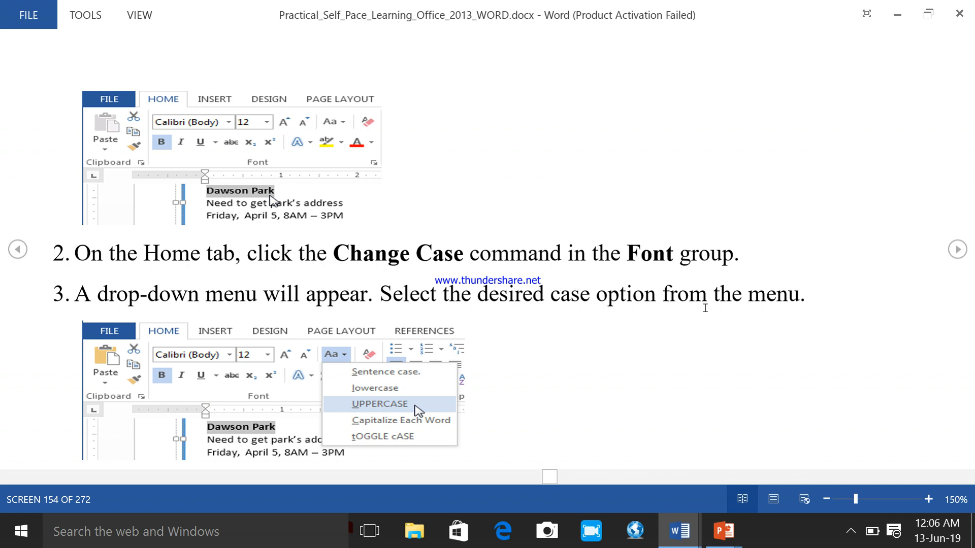
{"action": "left_click", "coordinate": [956, 253]}
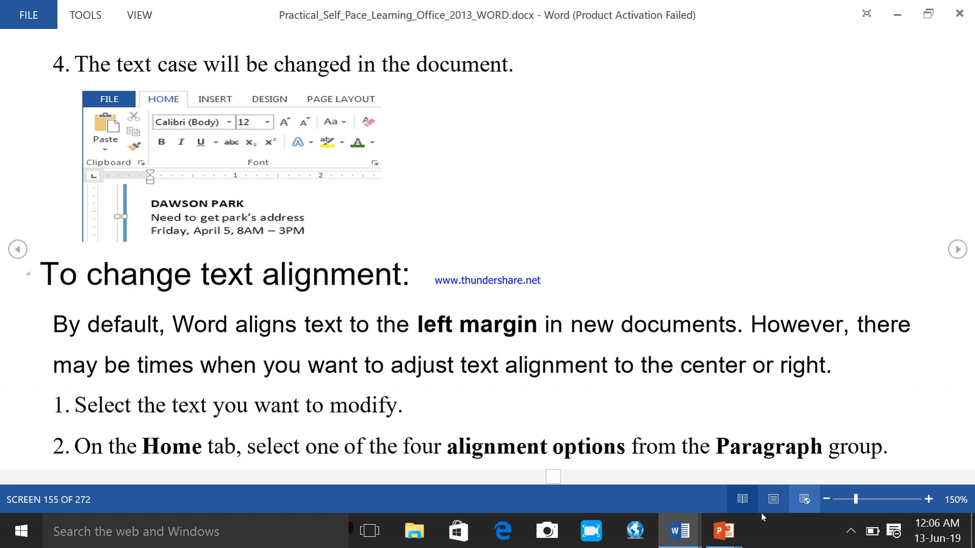
{"action": "left_click", "coordinate": [680, 530]}
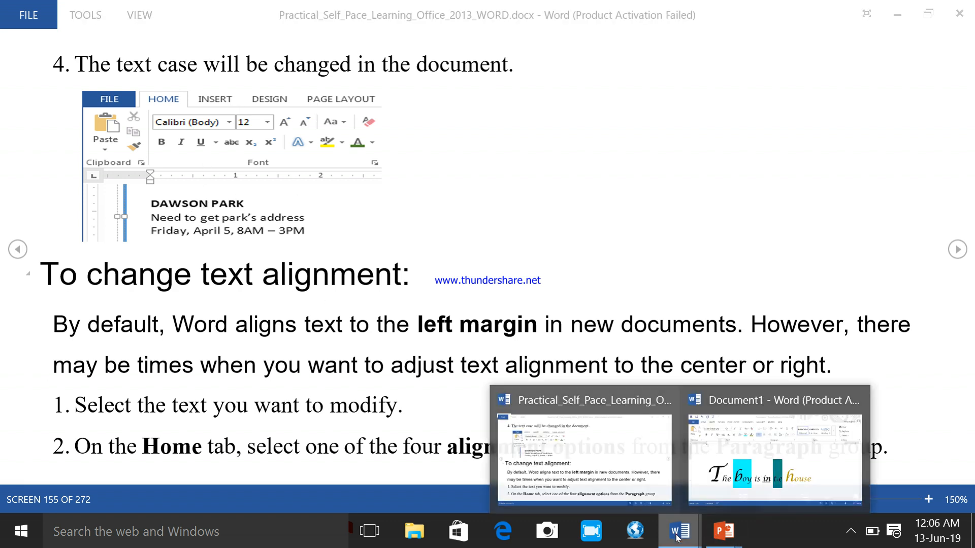
{"action": "left_click", "coordinate": [727, 450]}
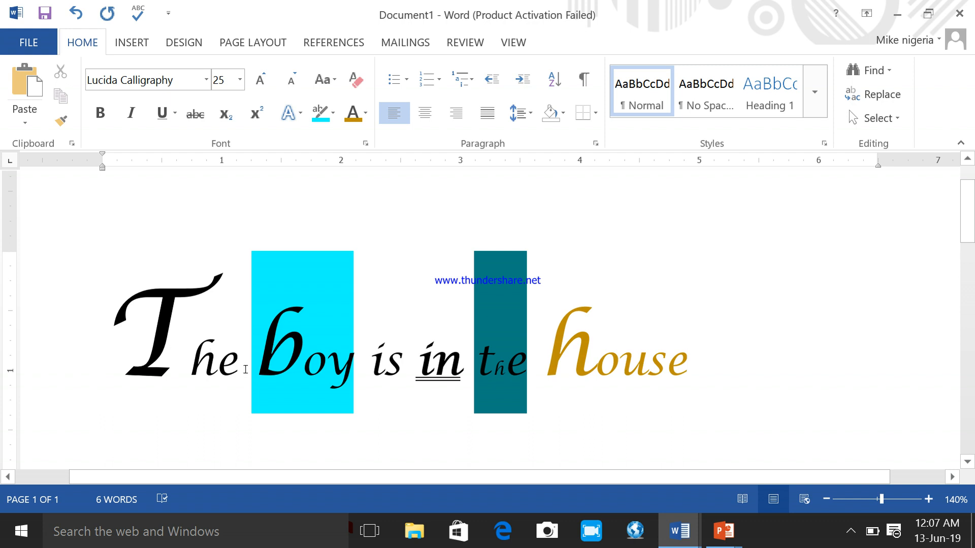
- Change the first word "The" of the sentence to UPPERCASE and clear the text selection
{"action": "mouse_move", "coordinate": [245, 367]}
{"action": "left_mouse_down"}
{"action": "mouse_move", "coordinate": [182, 373]}
{"action": "mouse_move", "coordinate": [127, 359]}
{"action": "mouse_move", "coordinate": [142, 341]}
{"action": "left_mouse_up"}
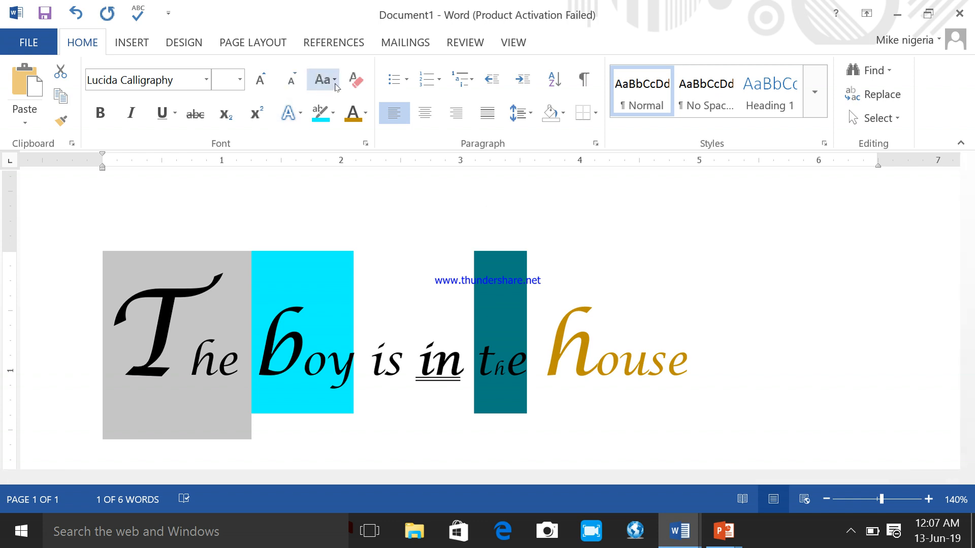
{"action": "left_click", "coordinate": [335, 81]}
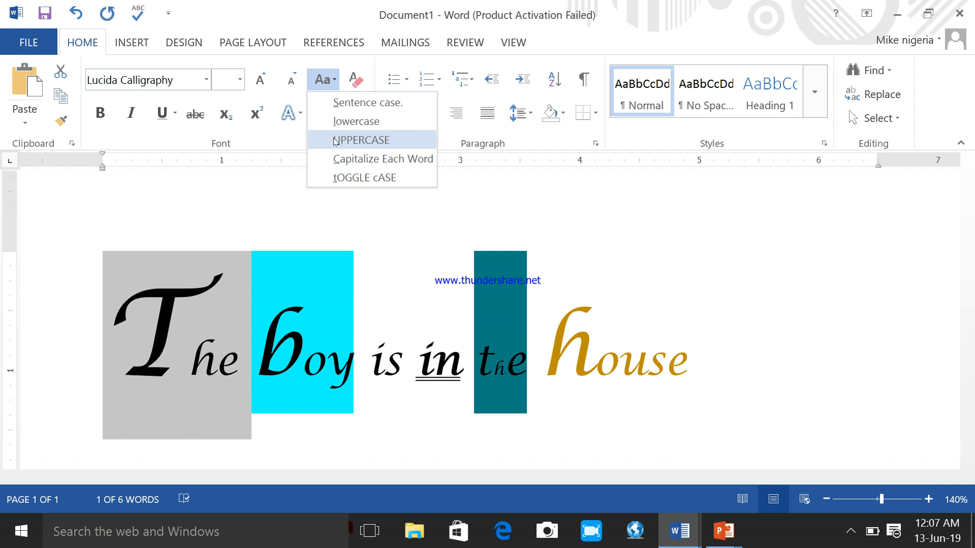
{"action": "left_click", "coordinate": [335, 141]}
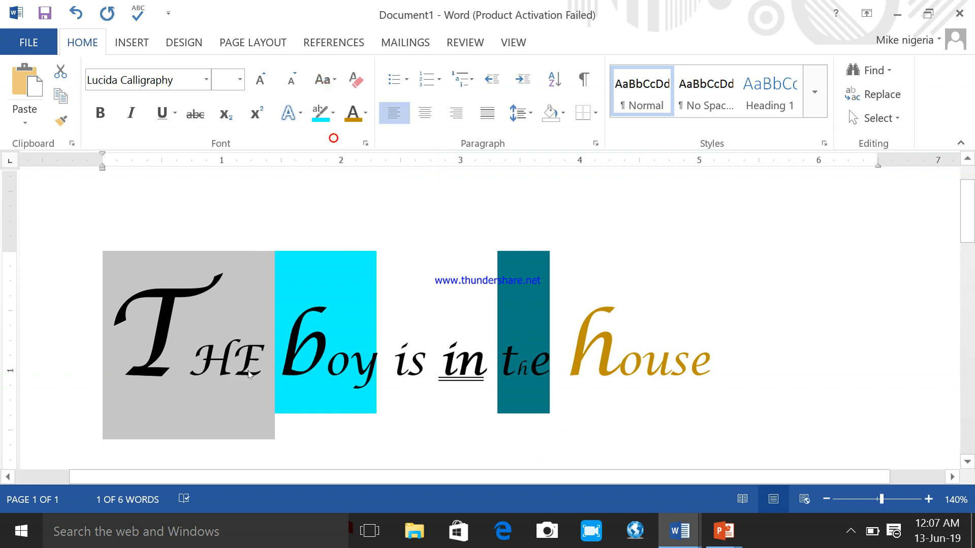
{"action": "left_click", "coordinate": [248, 370]}
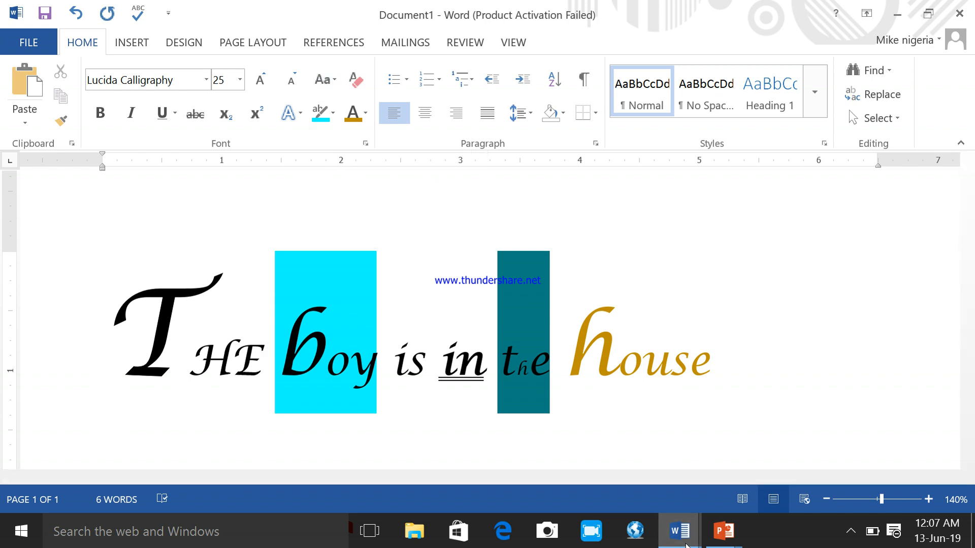
- Switch to the PowerPoint slide show and draw check marks beside "commands" and "To change the text case"
{"action": "left_click", "coordinate": [679, 531]}
{"action": "left_click", "coordinate": [600, 433]}
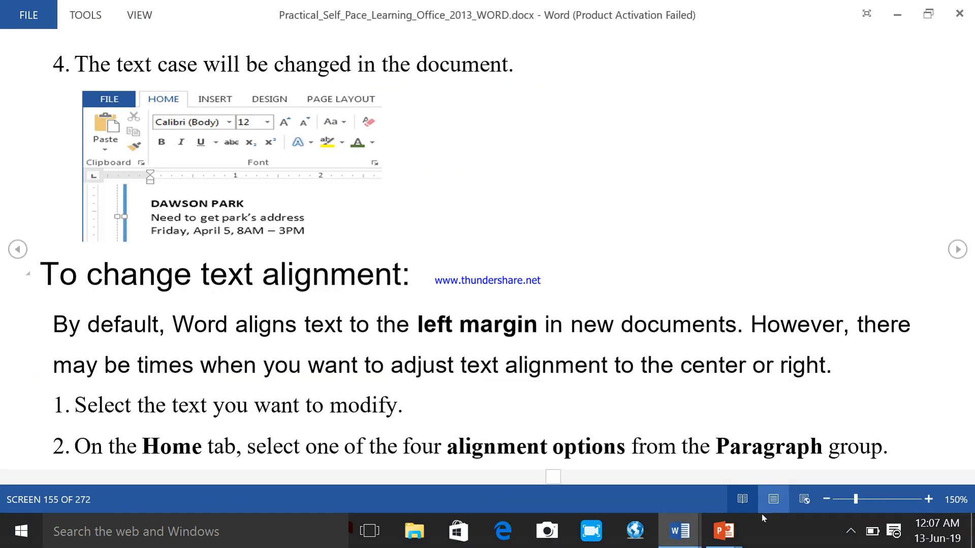
{"action": "mouse_move", "coordinate": [727, 536]}
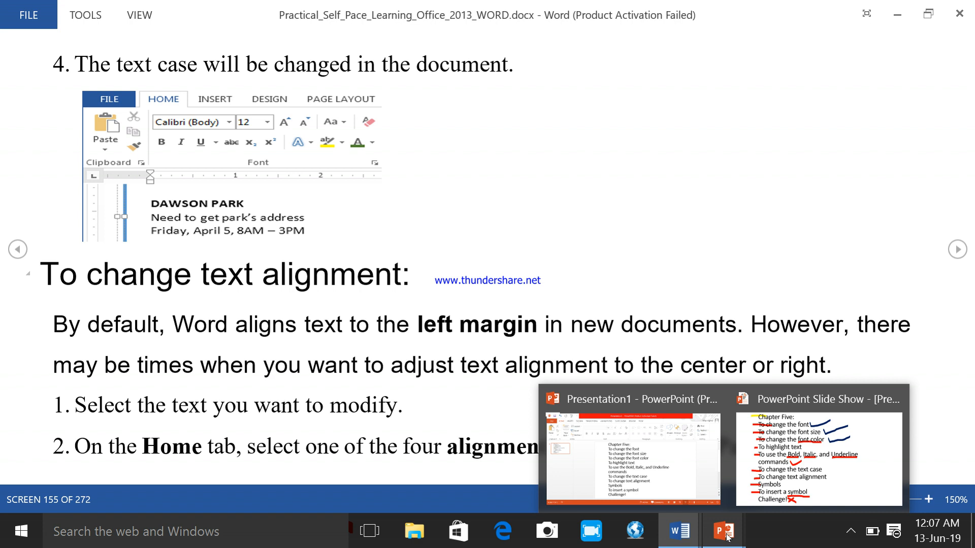
{"action": "mouse_move", "coordinate": [781, 493]}
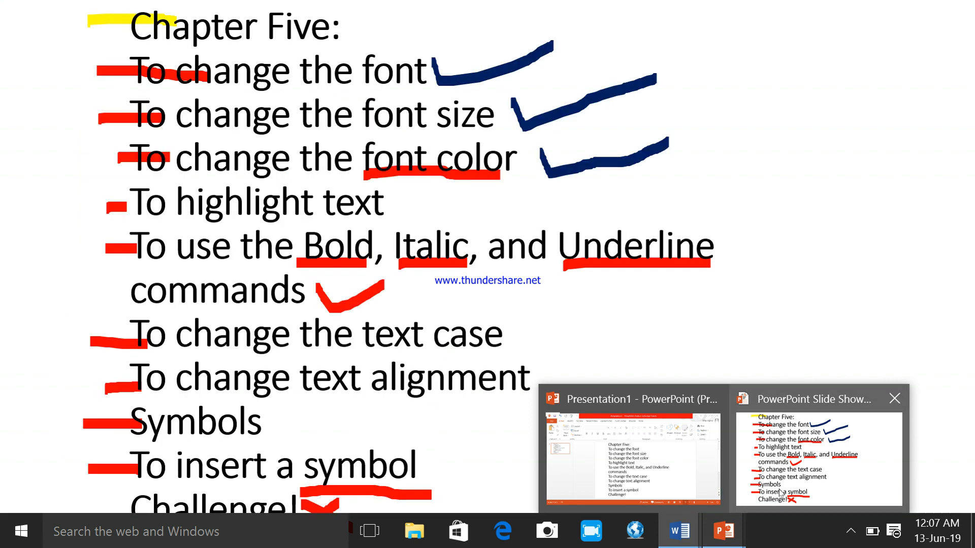
{"action": "left_click", "coordinate": [781, 493]}
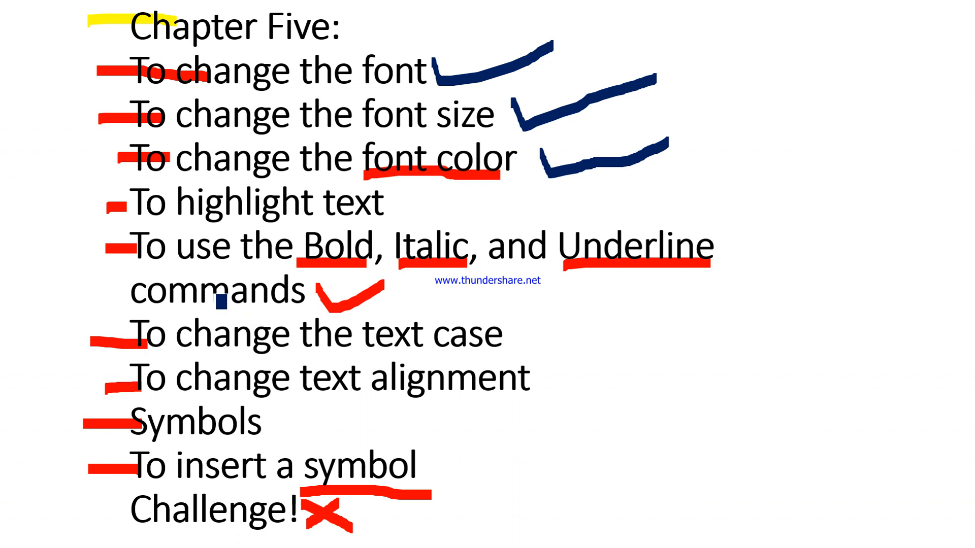
{"action": "left_click_drag", "start_coordinate": [111, 285], "coordinate": [209, 277]}
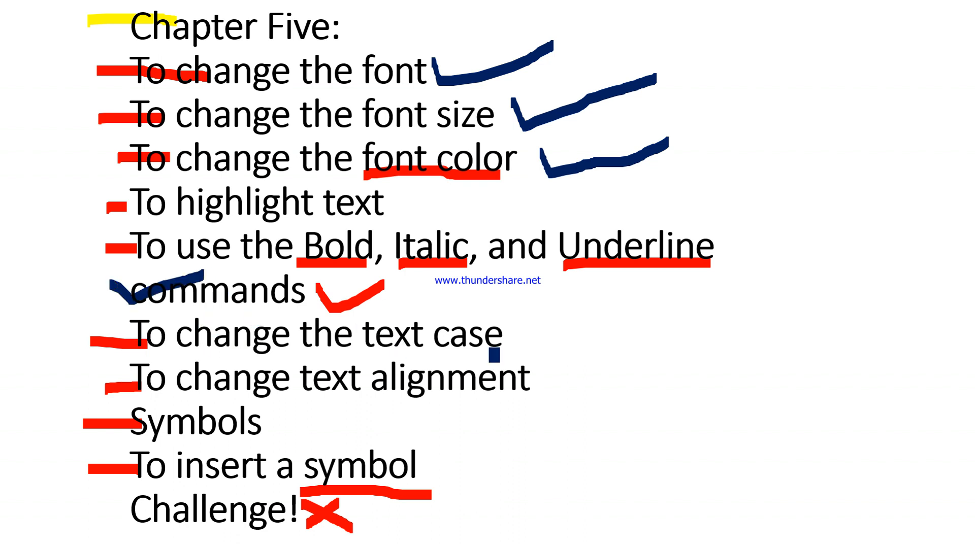
{"action": "mouse_move", "coordinate": [509, 330]}
{"action": "left_mouse_down"}
{"action": "mouse_move", "coordinate": [514, 345]}
{"action": "mouse_move", "coordinate": [616, 321]}
{"action": "left_mouse_up"}
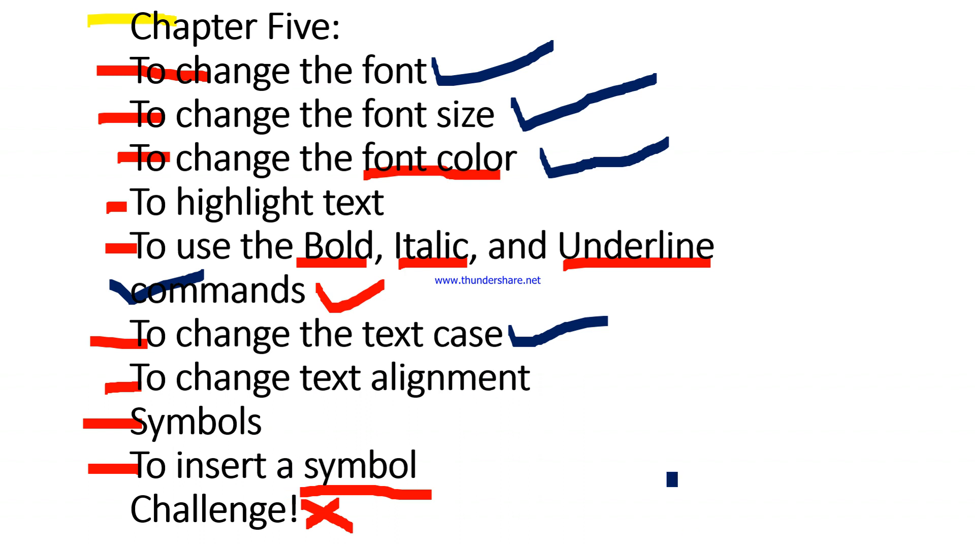
- Switch to the learning guide in Word, read its section on the four text alignment options, and return to Document1
{"action": "key", "text": "super+d"}
{"action": "left_click", "coordinate": [675, 542]}
{"action": "left_click", "coordinate": [537, 433]}
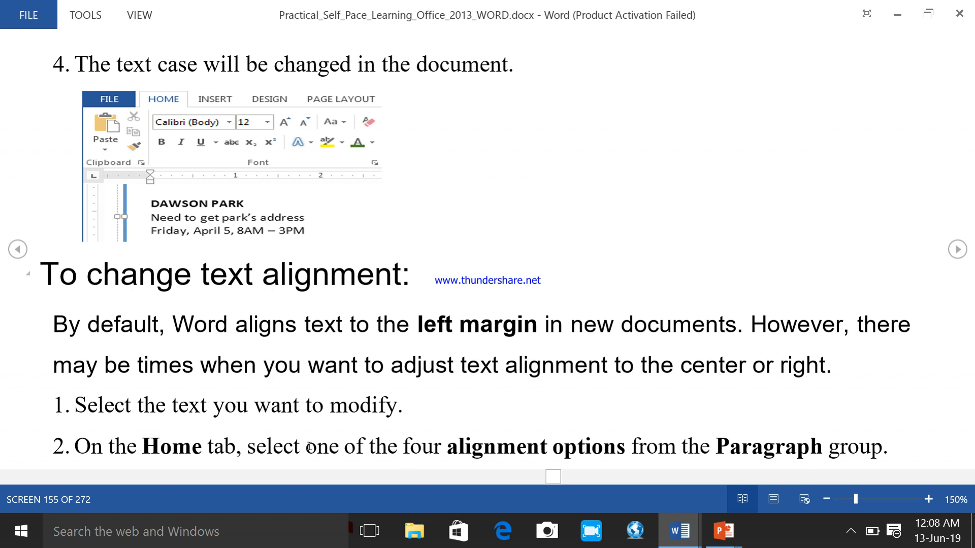
{"action": "left_click", "coordinate": [958, 249]}
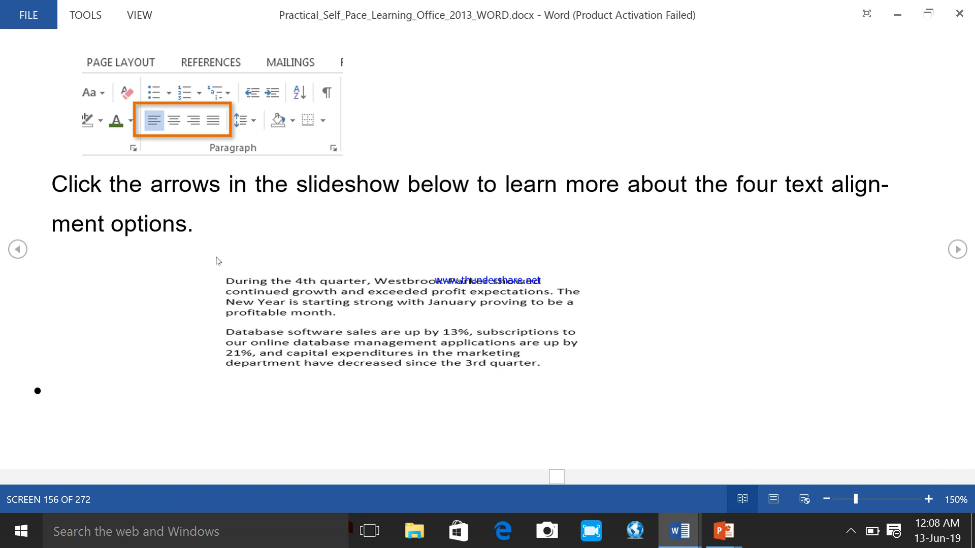
{"action": "left_click", "coordinate": [958, 249]}
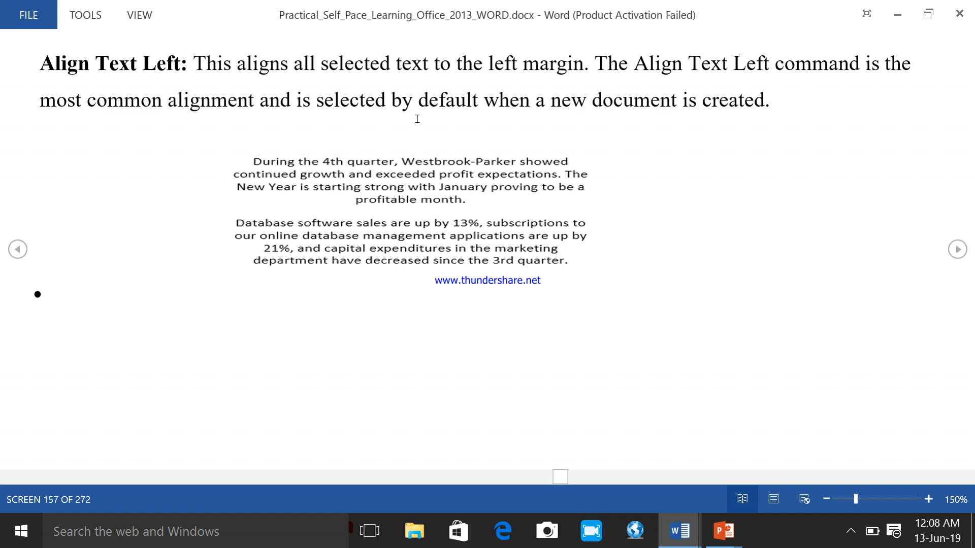
{"action": "left_click", "coordinate": [958, 250]}
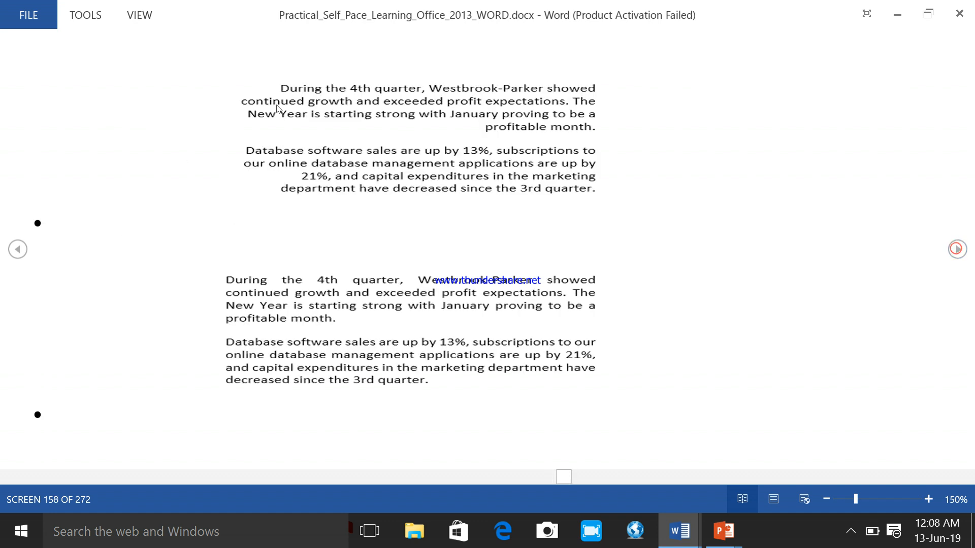
{"action": "left_click", "coordinate": [959, 250]}
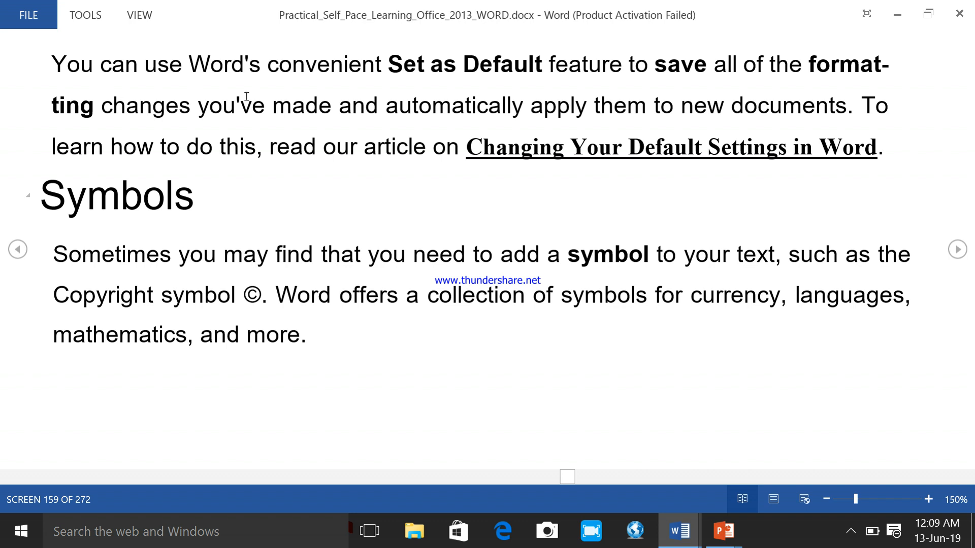
{"action": "left_click", "coordinate": [679, 531]}
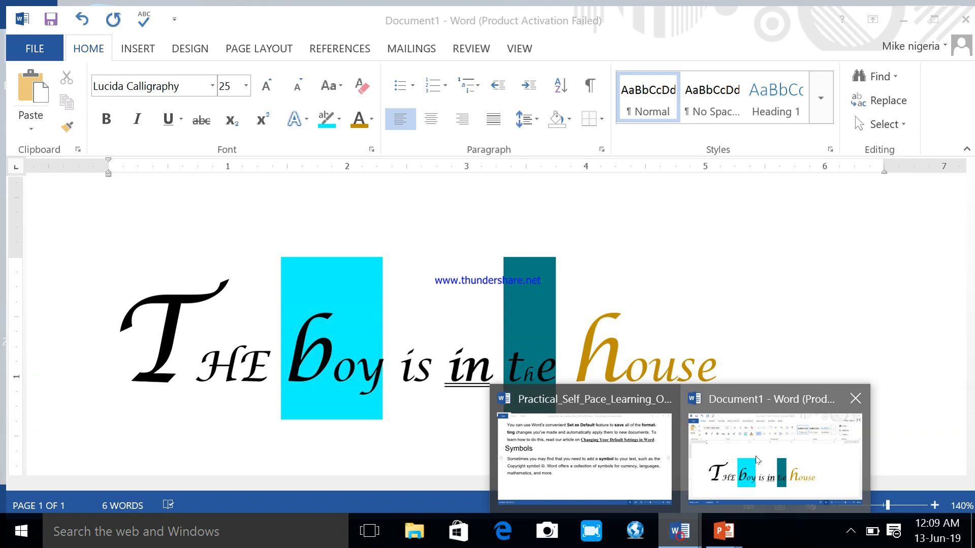
{"action": "left_click", "coordinate": [798, 443]}
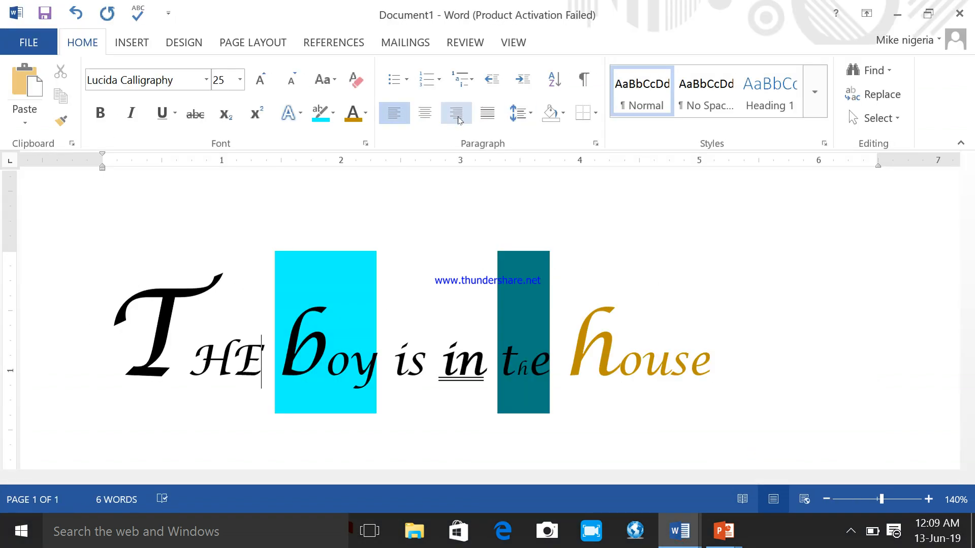
- Select the whole sentence and try the paragraph alignment options, including centred and right, ending with Justify
{"action": "left_click", "coordinate": [825, 500]}
{"action": "left_click", "coordinate": [826, 499]}
{"action": "left_click", "coordinate": [826, 500]}
{"action": "left_click", "coordinate": [826, 500]}
{"action": "left_click", "coordinate": [825, 499]}
{"action": "left_click", "coordinate": [826, 499]}
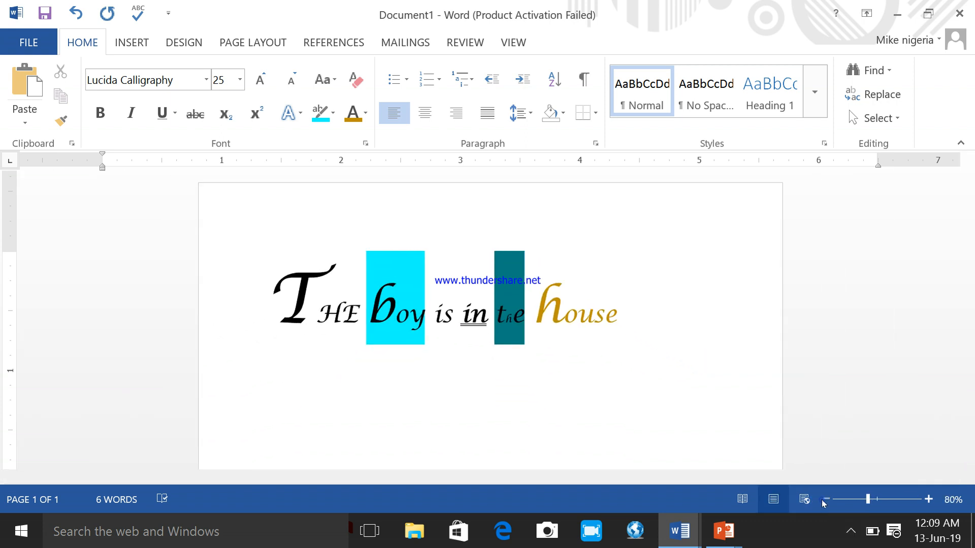
{"action": "left_click_drag", "start_coordinate": [615, 311], "coordinate": [298, 299]}
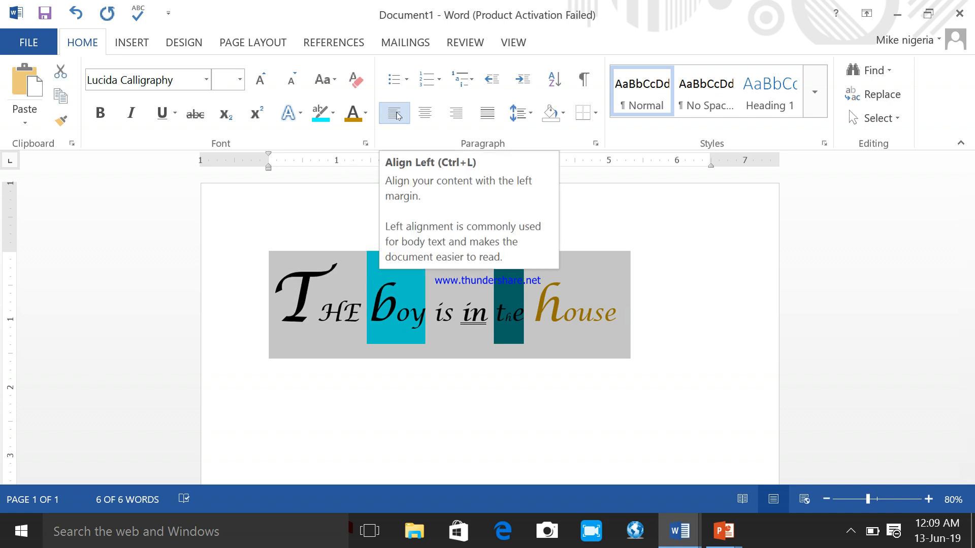
{"action": "left_click", "coordinate": [399, 115]}
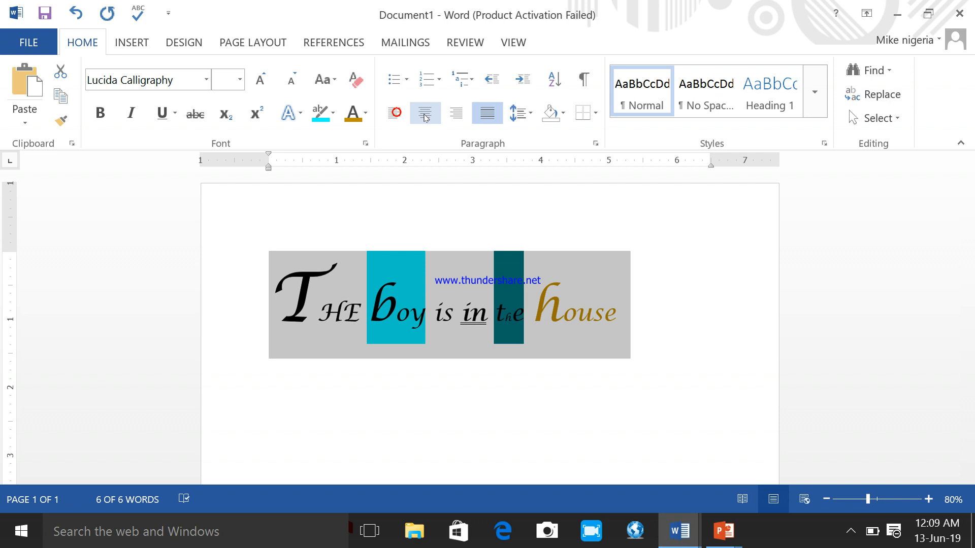
{"action": "left_click", "coordinate": [425, 116]}
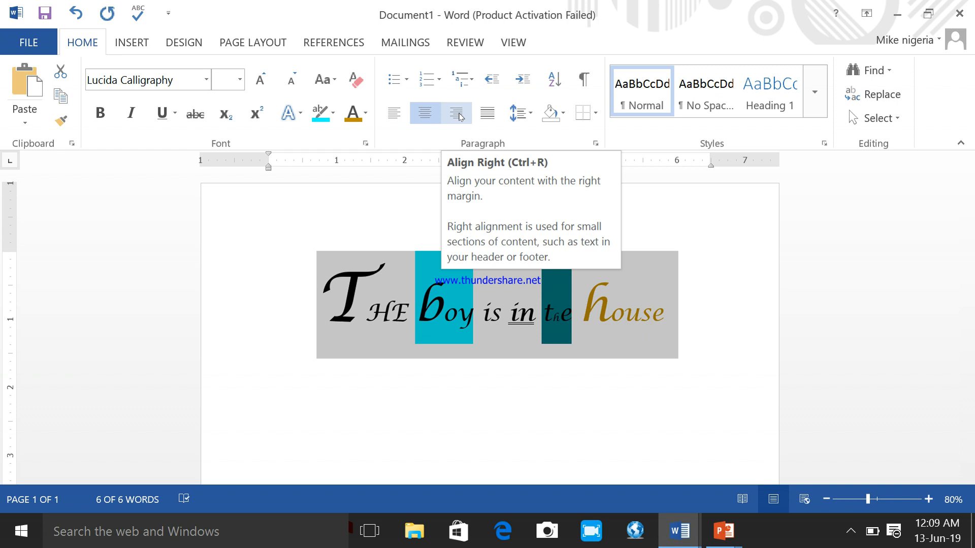
{"action": "left_click", "coordinate": [458, 115]}
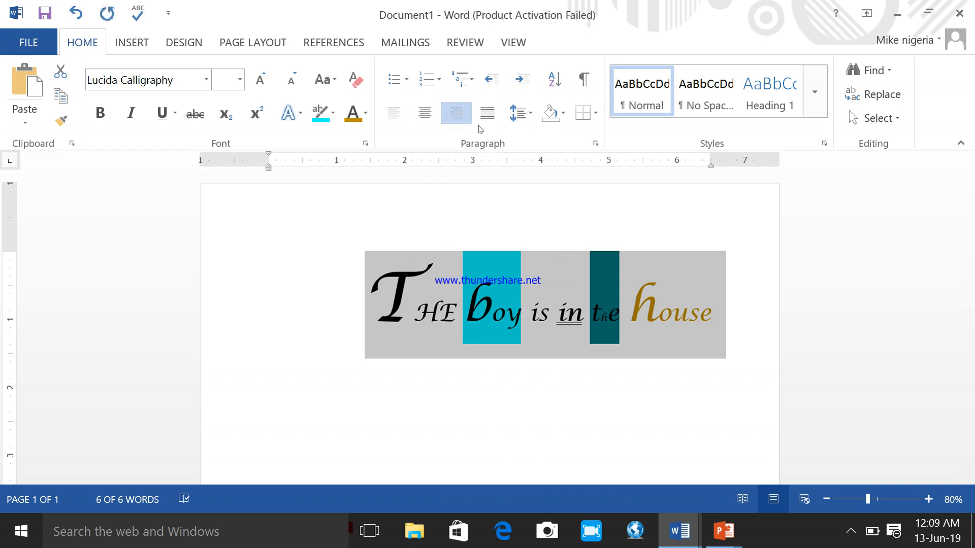
{"action": "left_click", "coordinate": [484, 116]}
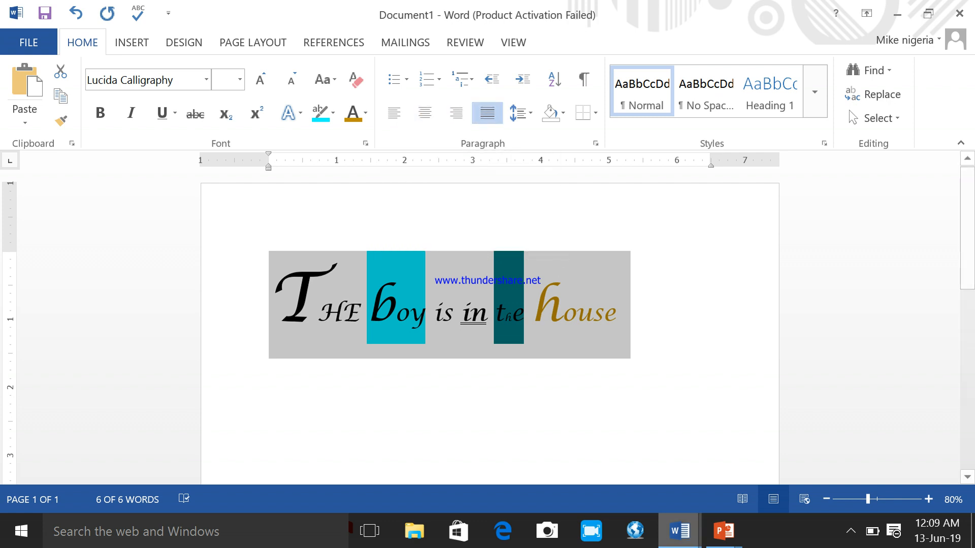
- Switch to the learning guide, read the Symbols introduction and the start of "To insert a symbol", and return to Document1
{"action": "mouse_move", "coordinate": [681, 532]}
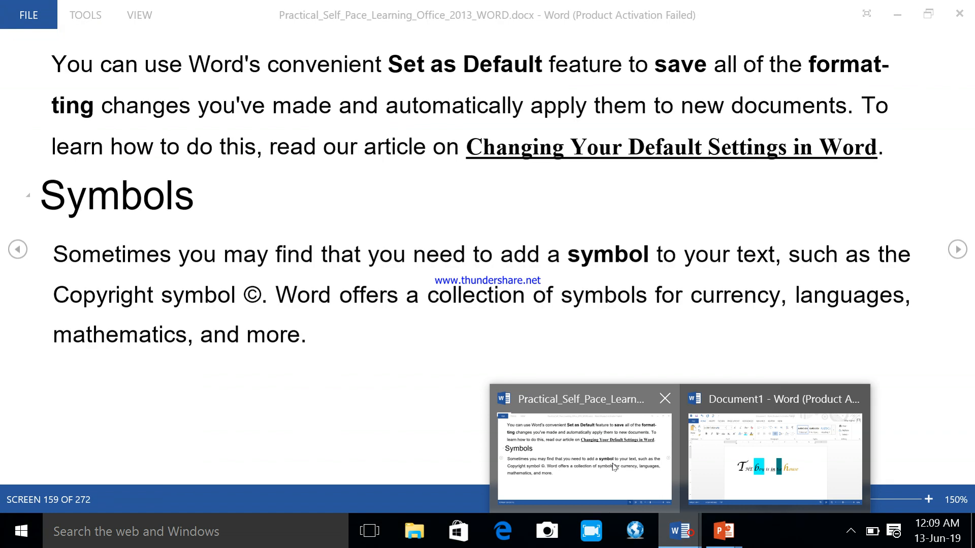
{"action": "left_click", "coordinate": [613, 467]}
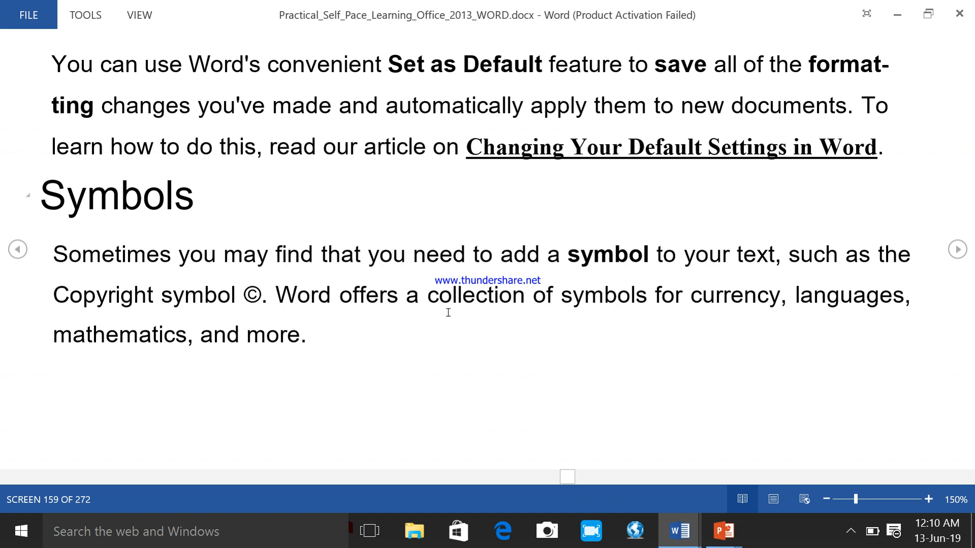
{"action": "left_click", "coordinate": [958, 249]}
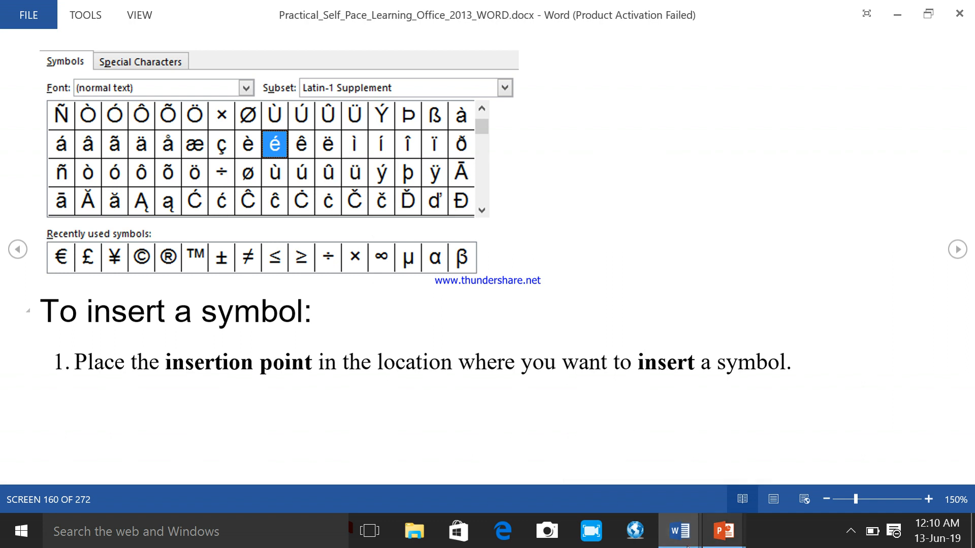
{"action": "left_click", "coordinate": [679, 531]}
{"action": "left_click", "coordinate": [719, 451]}
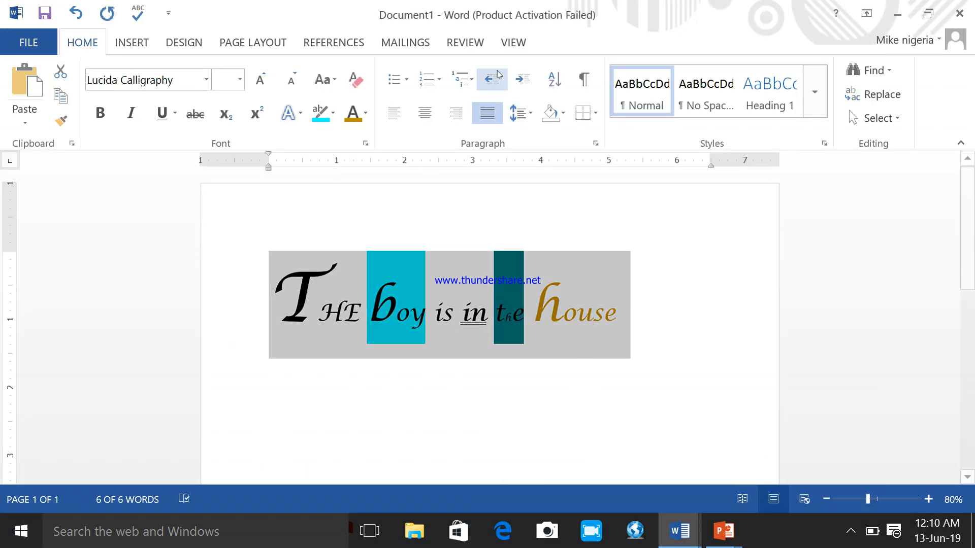
- Insert the copyright symbol © followed by the β symbol directly after the word "house" at the sentence's end
{"action": "left_click", "coordinate": [518, 52]}
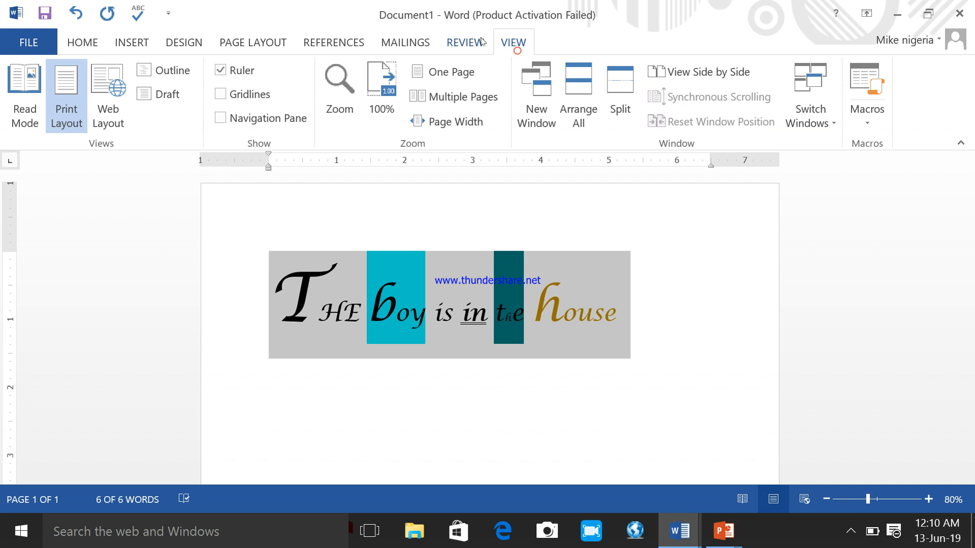
{"action": "left_click", "coordinate": [140, 45]}
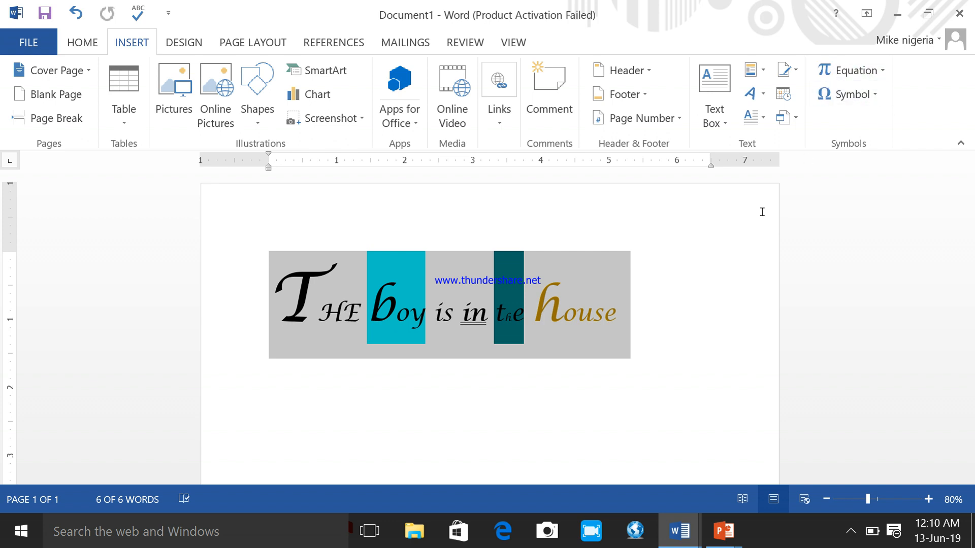
{"action": "left_click", "coordinate": [631, 315]}
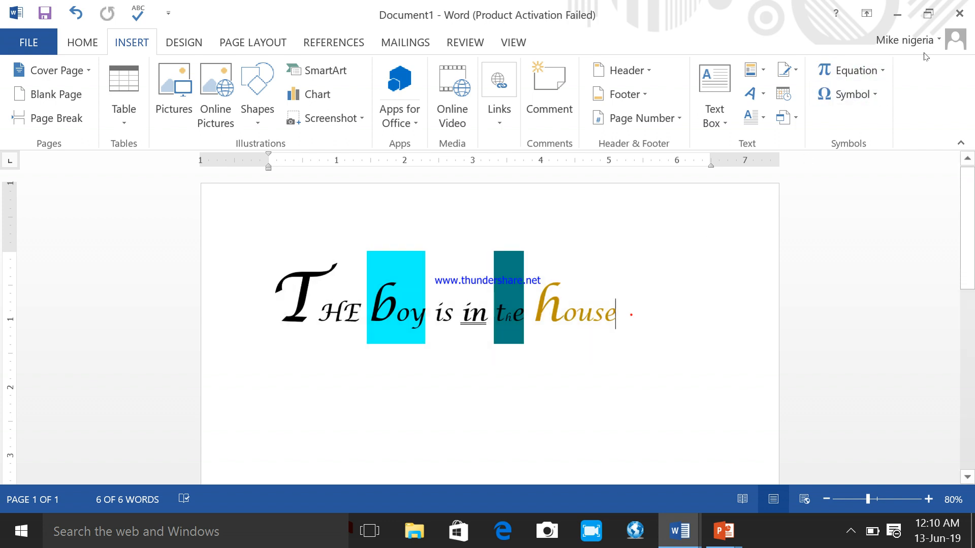
{"action": "left_click", "coordinate": [875, 93]}
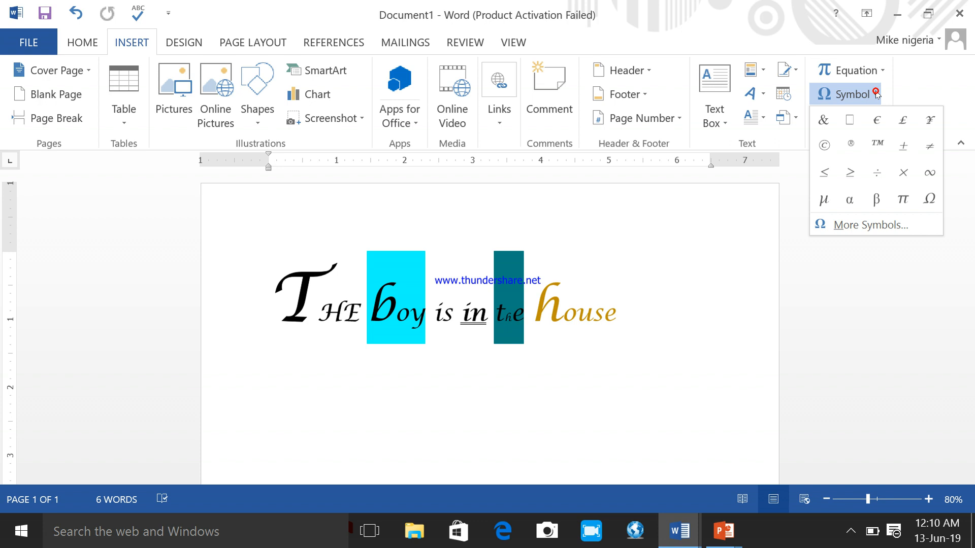
{"action": "left_click", "coordinate": [823, 147]}
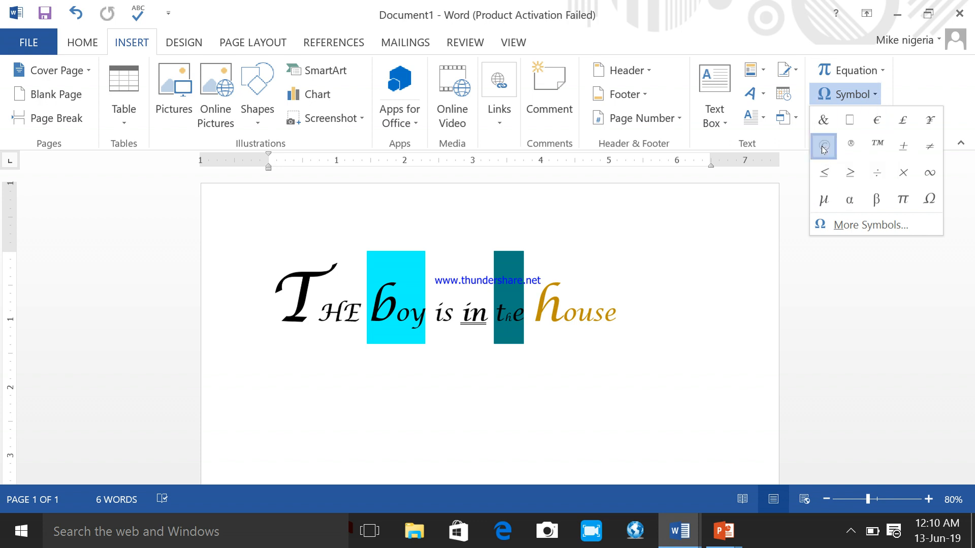
{"action": "left_click", "coordinate": [863, 100]}
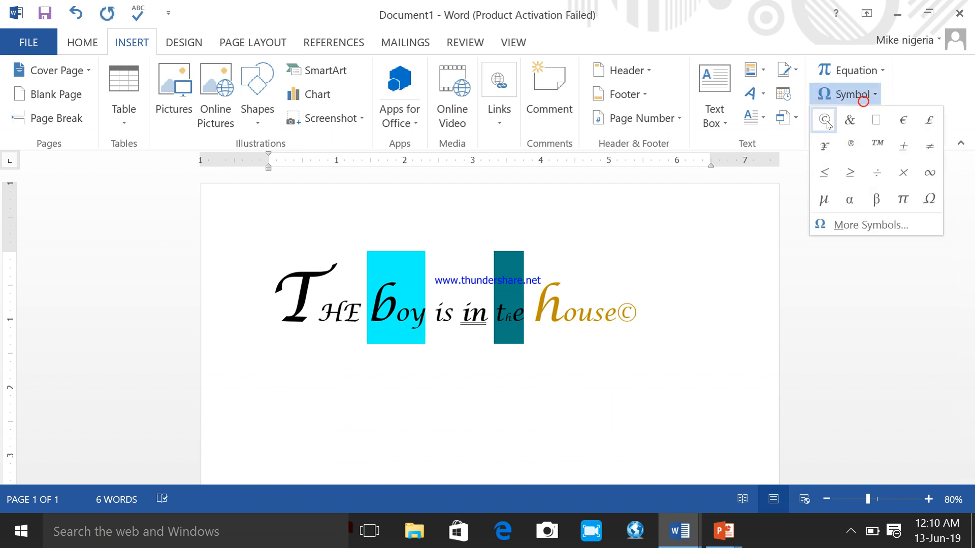
{"action": "left_click", "coordinate": [877, 200]}
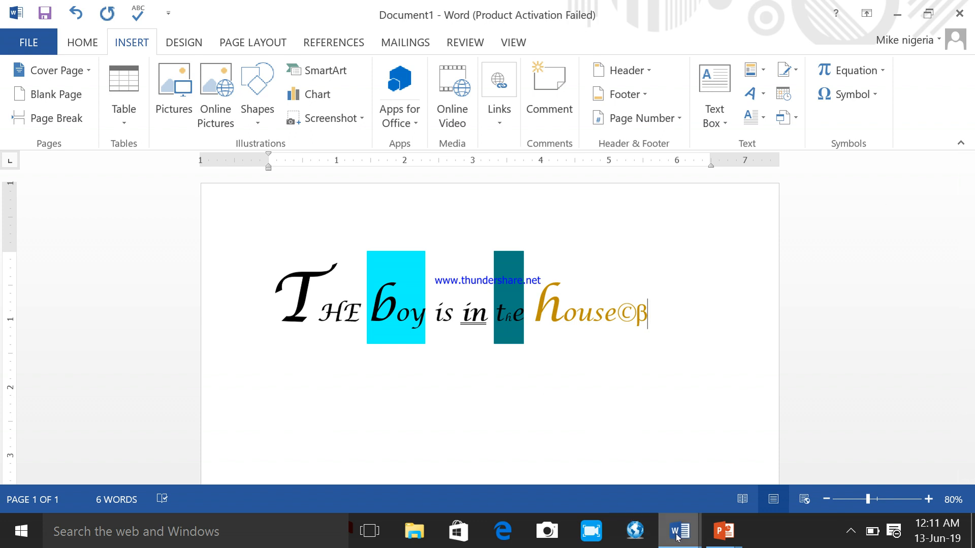
- Switch to the learning guide, read the remaining instructions for inserting a symbol, including the More Symbols dialog, and return to Document1
{"action": "mouse_move", "coordinate": [676, 537]}
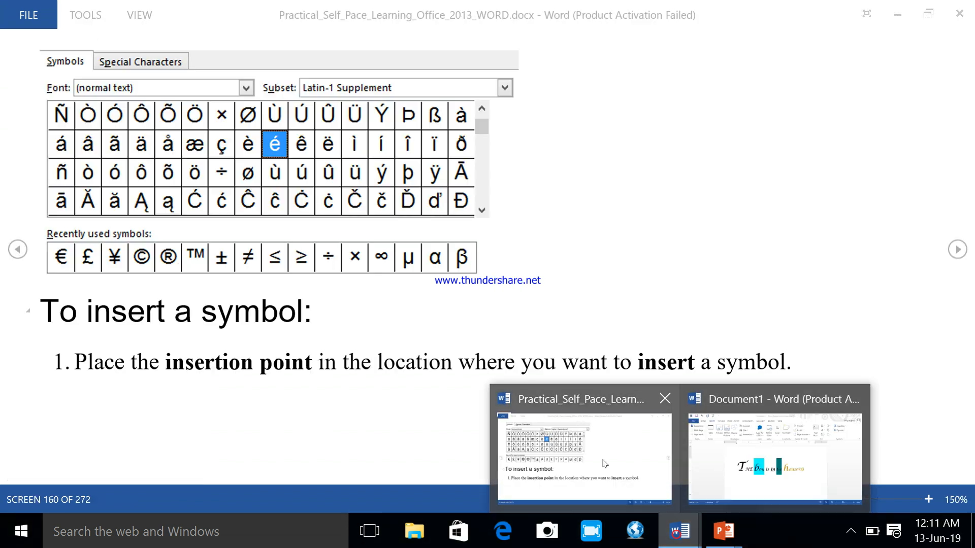
{"action": "left_click", "coordinate": [605, 464]}
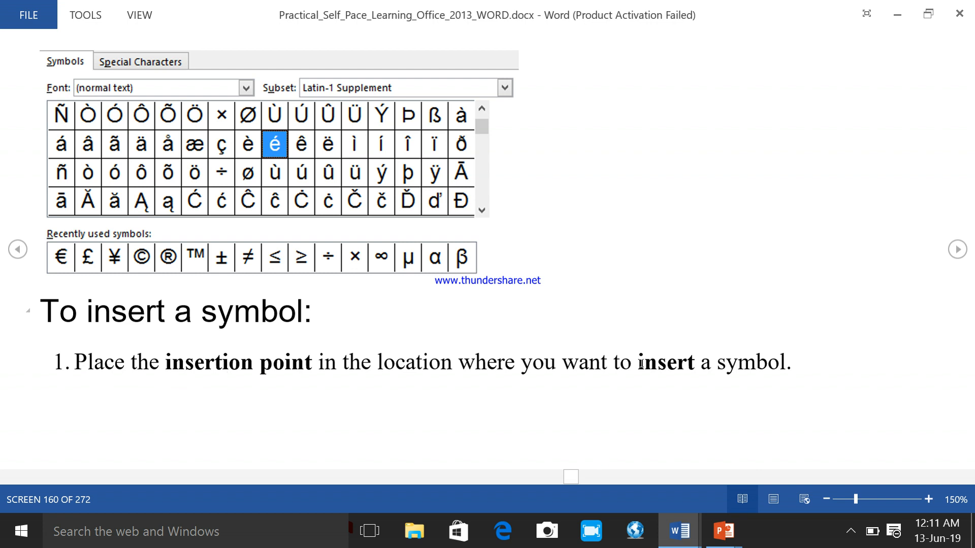
{"action": "scroll", "coordinate": [908, 264], "scroll_direction": "up", "scroll_amount": 1}
{"action": "scroll", "coordinate": [908, 264], "scroll_direction": "down", "scroll_amount": 1}
{"action": "scroll", "coordinate": [907, 264], "scroll_direction": "down", "scroll_amount": 1}
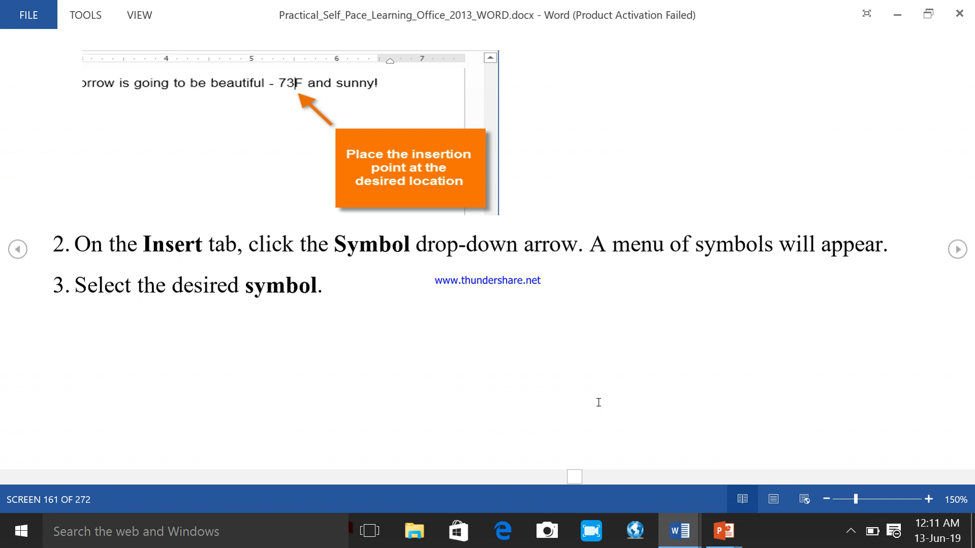
{"action": "scroll", "coordinate": [599, 403], "scroll_direction": "down", "scroll_amount": 1}
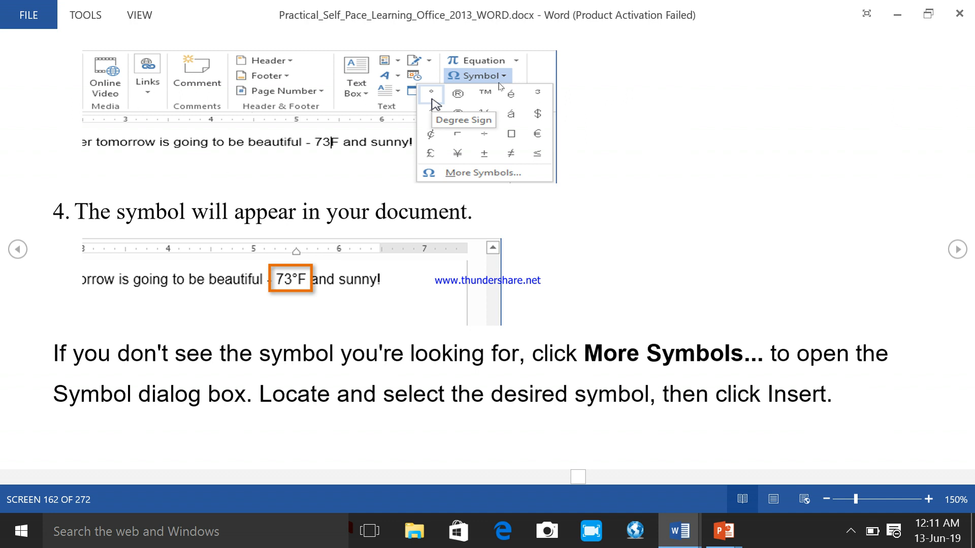
{"action": "left_click", "coordinate": [957, 250]}
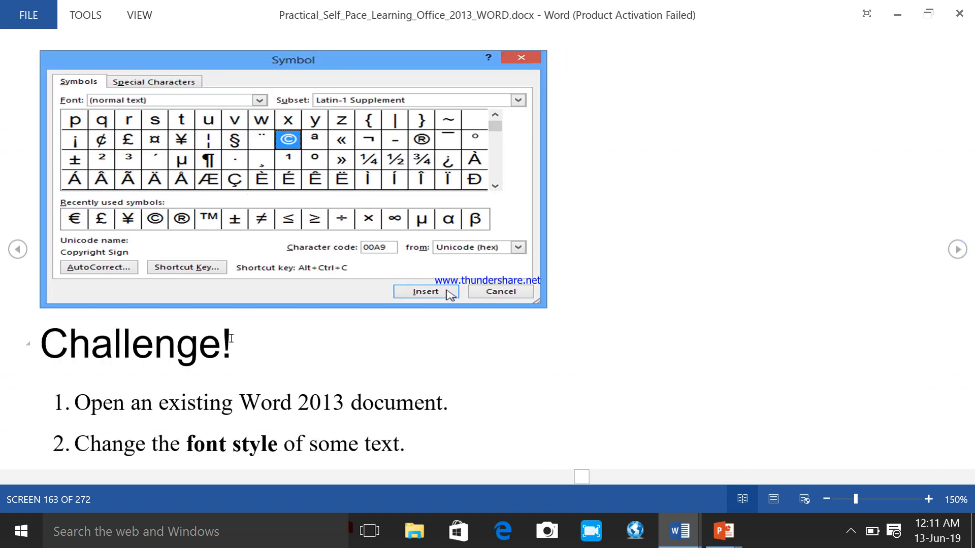
{"action": "left_click", "coordinate": [17, 250]}
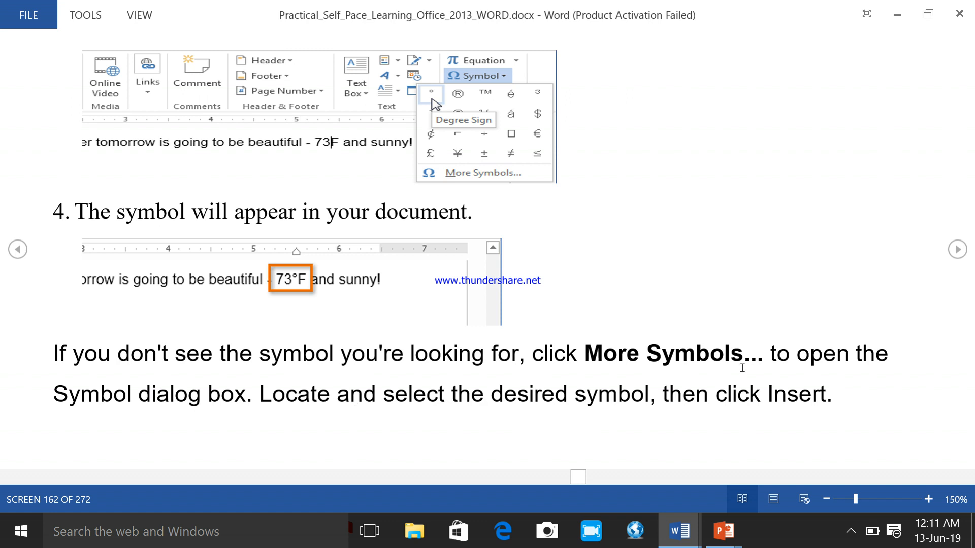
{"action": "left_click", "coordinate": [957, 250]}
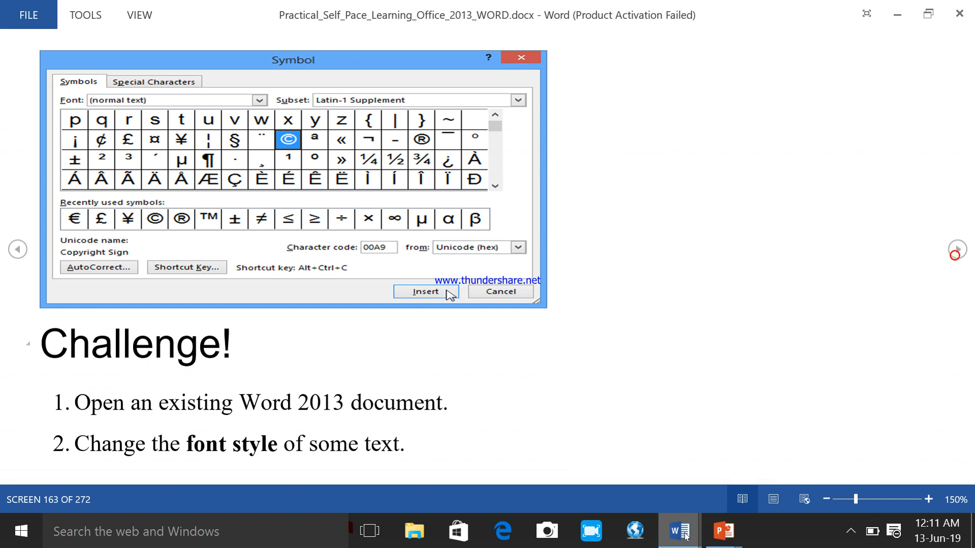
{"action": "mouse_move", "coordinate": [678, 531]}
{"action": "left_click", "coordinate": [721, 447]}
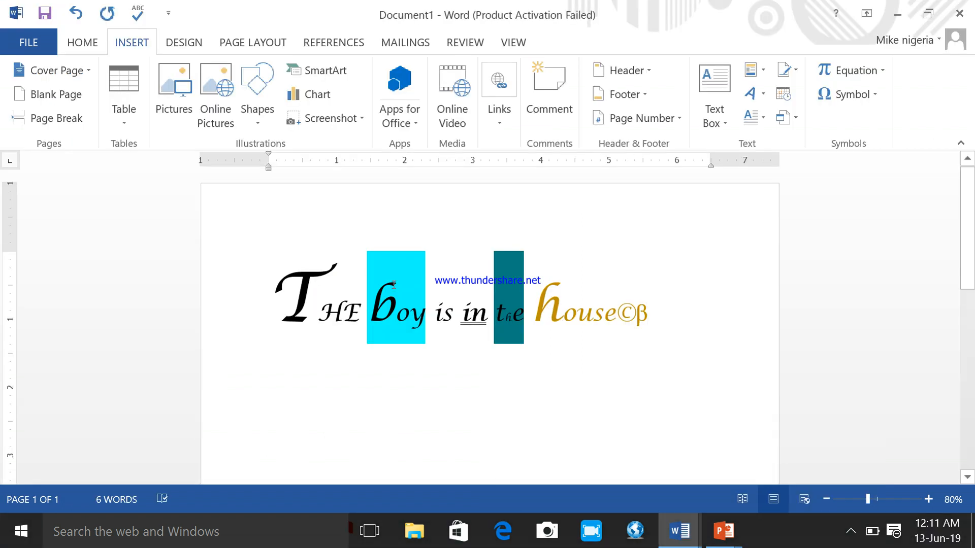
- Add the text "75F" after the word "boy" in the sentence, separated by a space
{"action": "left_click", "coordinate": [424, 316]}
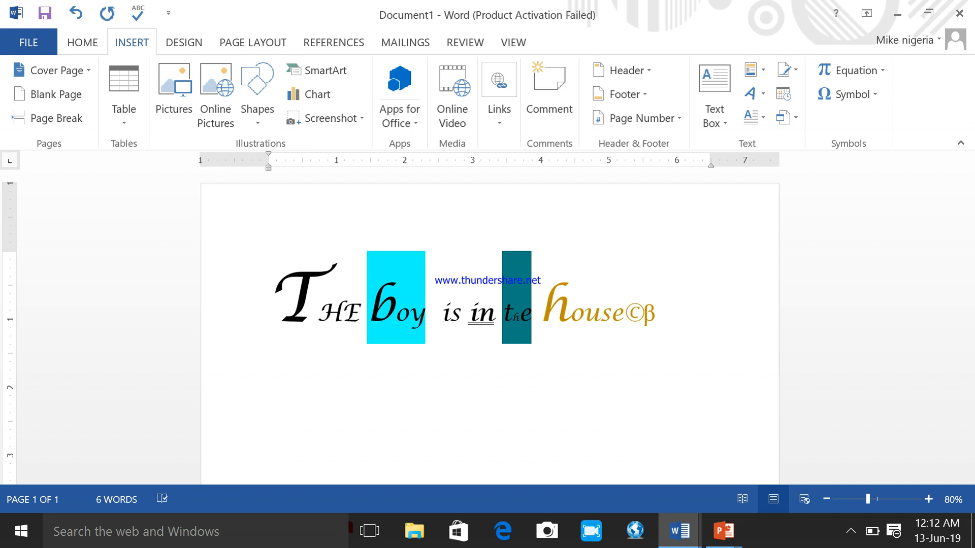
{"action": "type", "text": "75"}
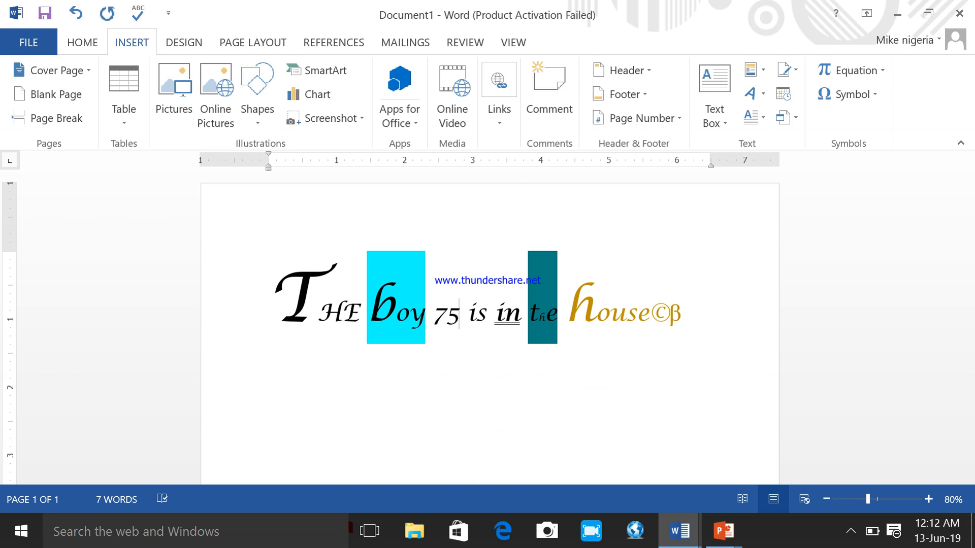
{"action": "type", "text": "F"}
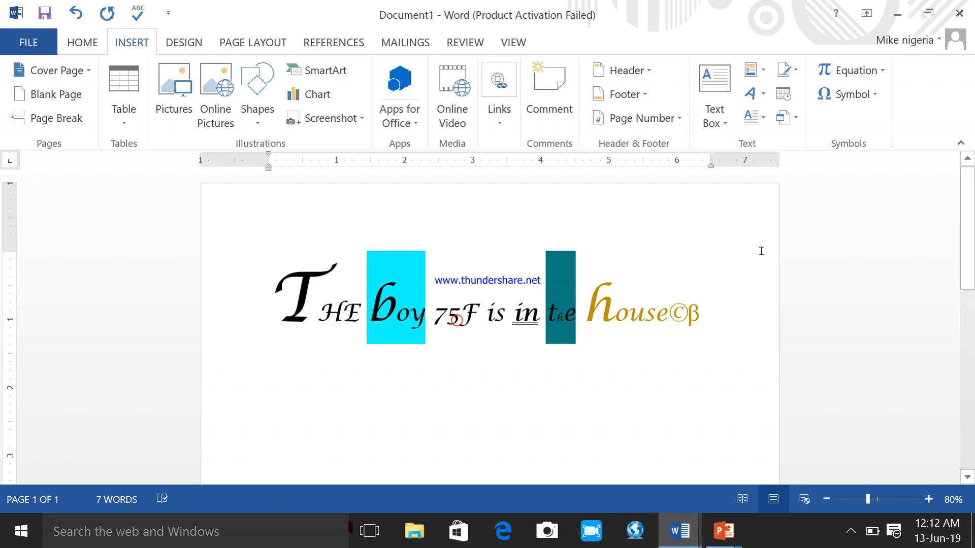
- Insert the raised º symbol (character code 00BA) between "75" and "F" using the full Symbol dialog, and close the dialog
{"action": "left_click", "coordinate": [867, 96]}
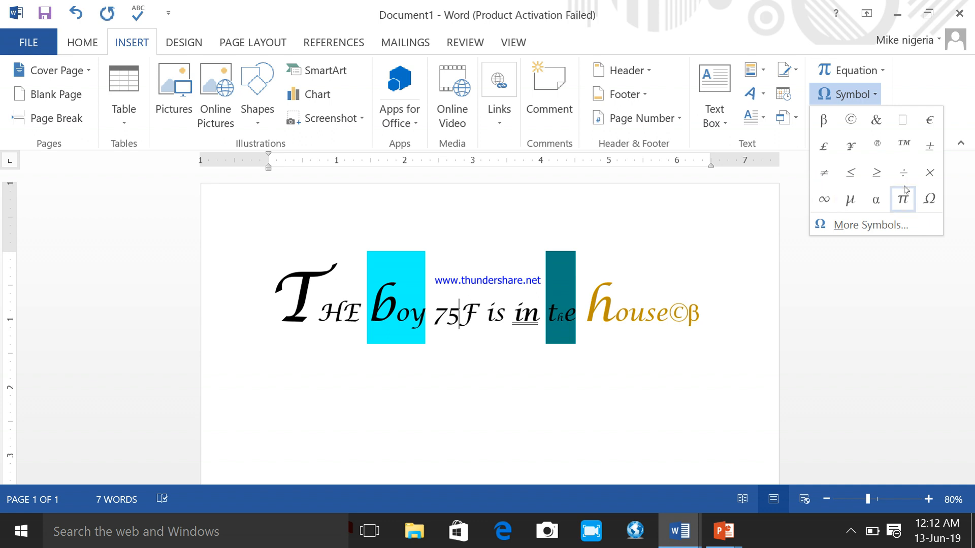
{"action": "left_click", "coordinate": [863, 225]}
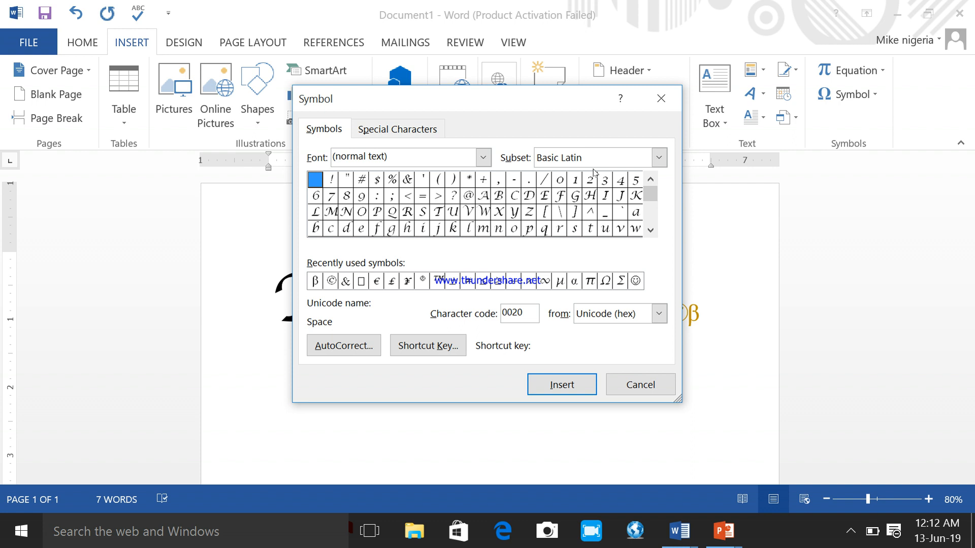
{"action": "left_click", "coordinate": [651, 232]}
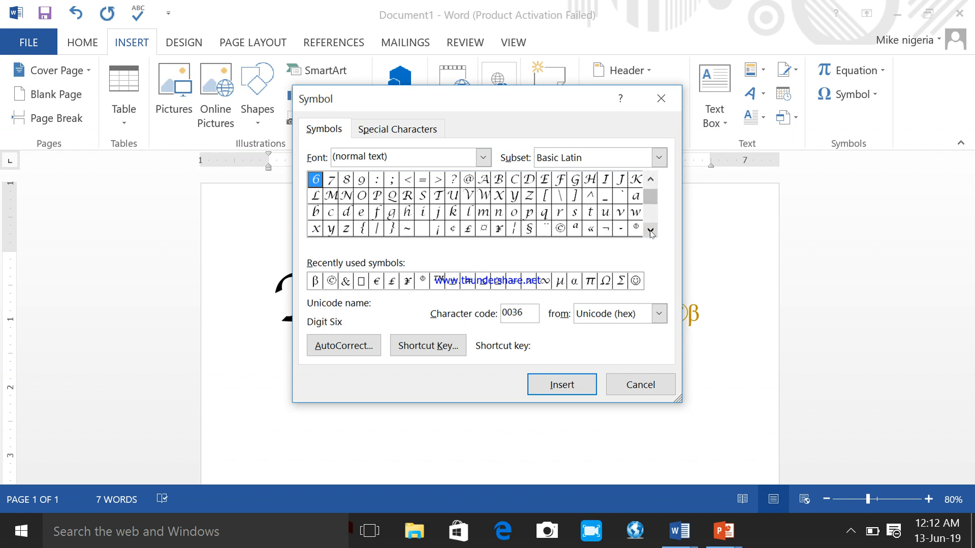
{"action": "left_click", "coordinate": [651, 232]}
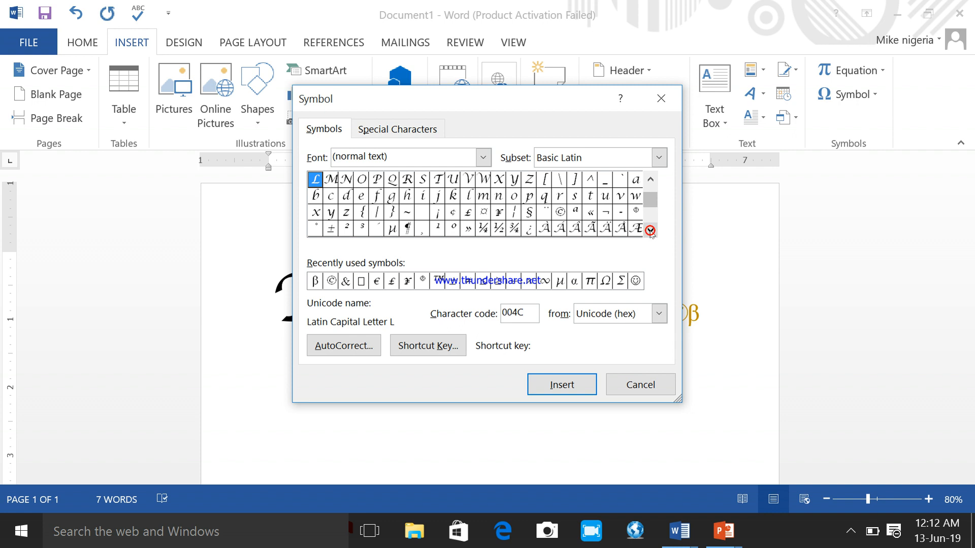
{"action": "left_click", "coordinate": [453, 230]}
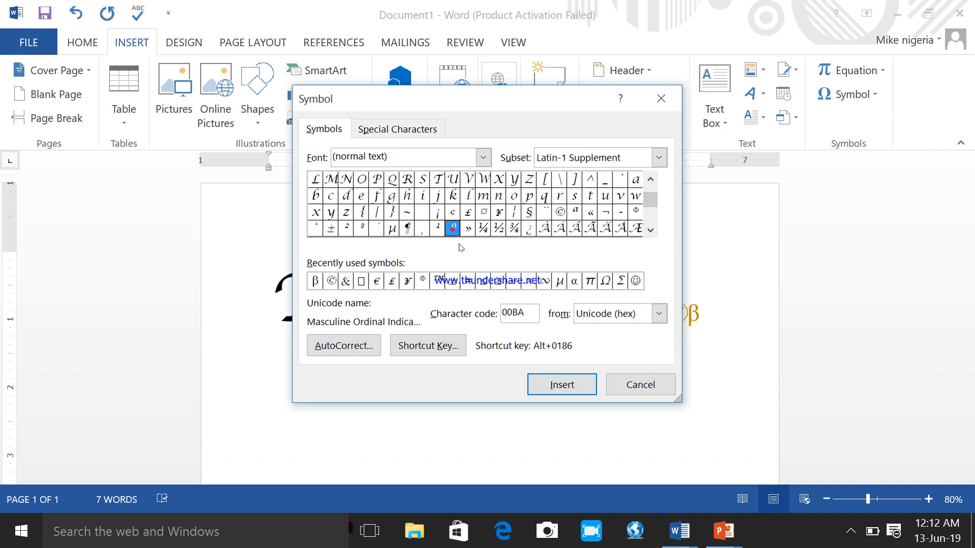
{"action": "left_click", "coordinate": [542, 385]}
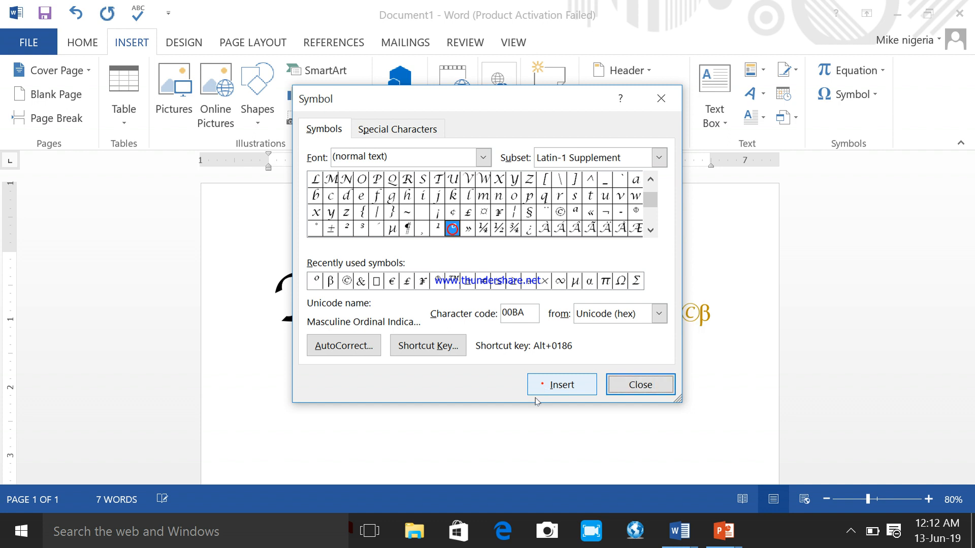
{"action": "left_click", "coordinate": [657, 387]}
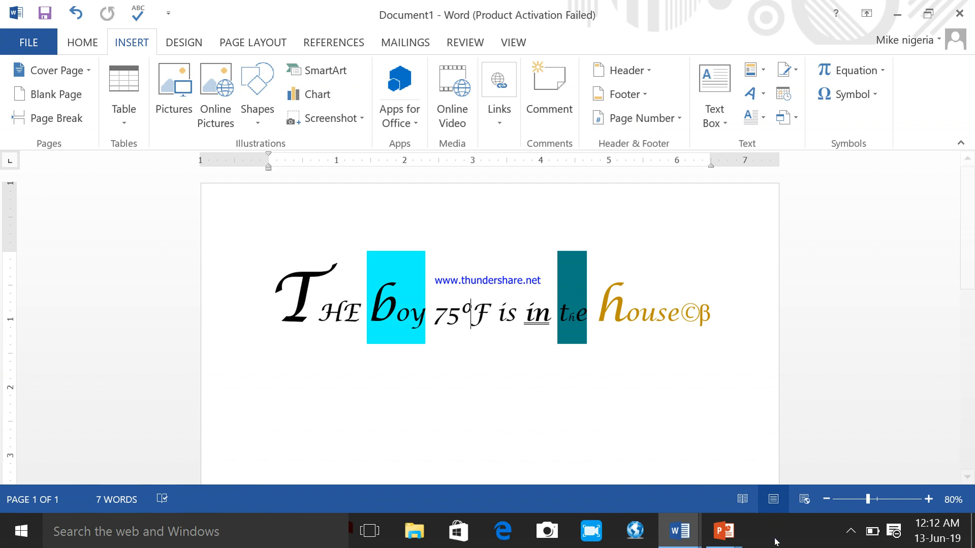
- Switch to the PowerPoint slide show and draw check marks at "To change text alignment", "Symbols", "To insert a symbol" and "Challenge!"
{"action": "mouse_move", "coordinate": [723, 540]}
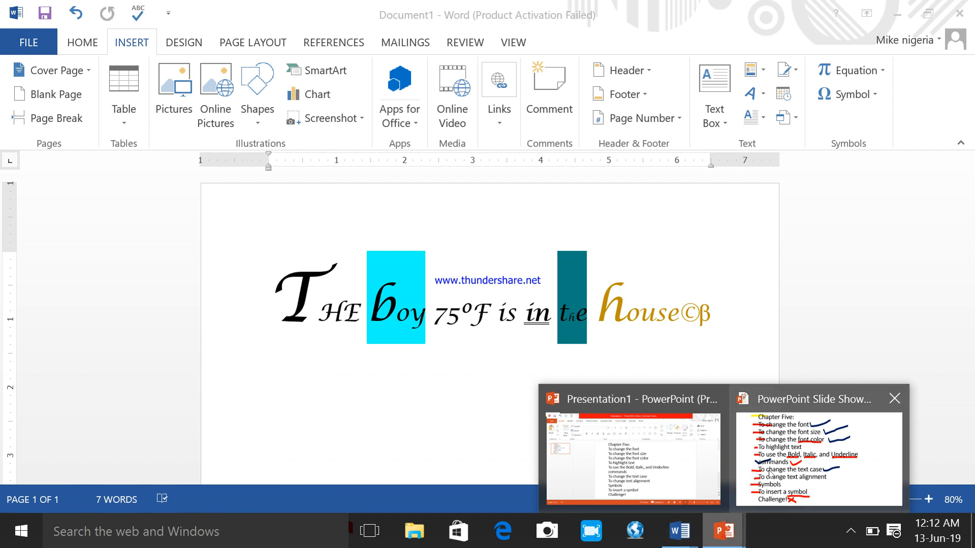
{"action": "left_click", "coordinate": [770, 468]}
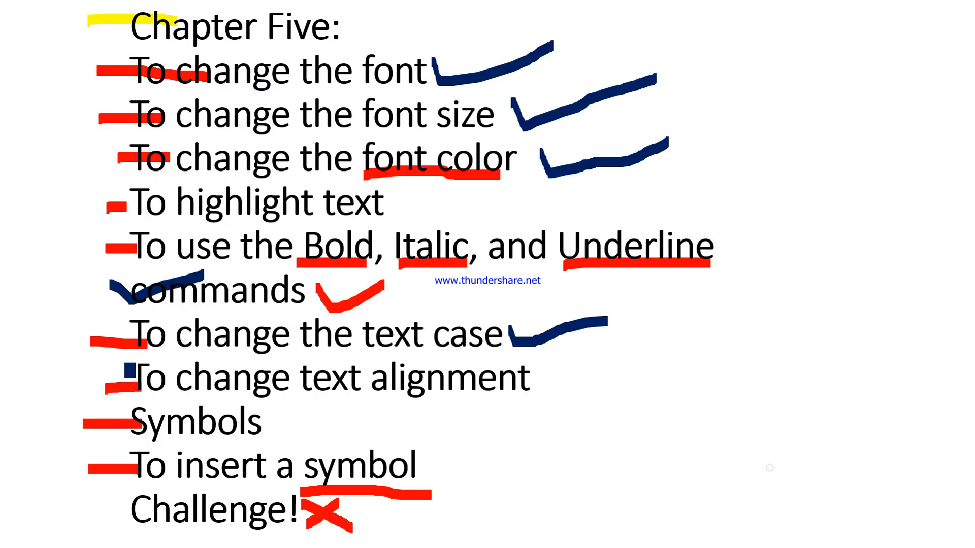
{"action": "left_click_drag", "start_coordinate": [370, 367], "coordinate": [367, 365]}
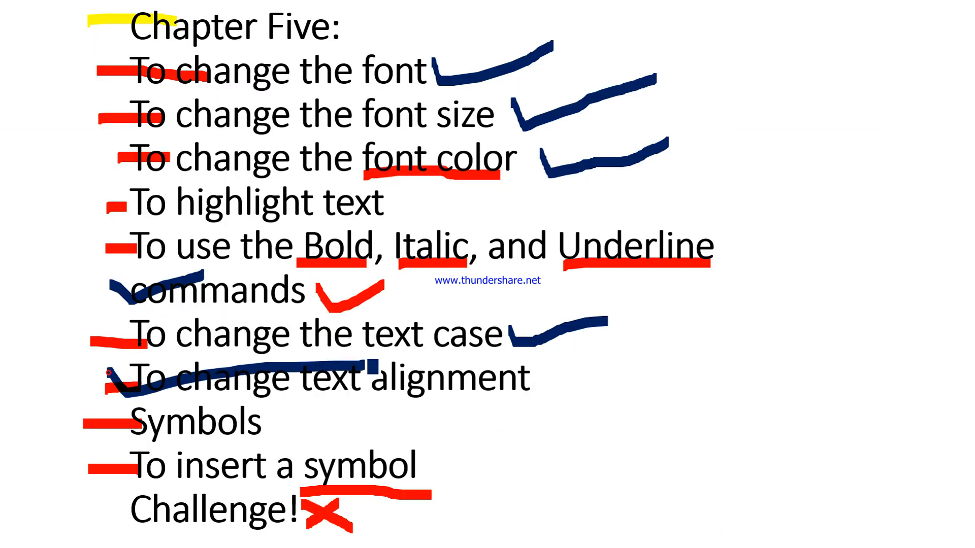
{"action": "left_click_drag", "start_coordinate": [111, 415], "coordinate": [274, 431]}
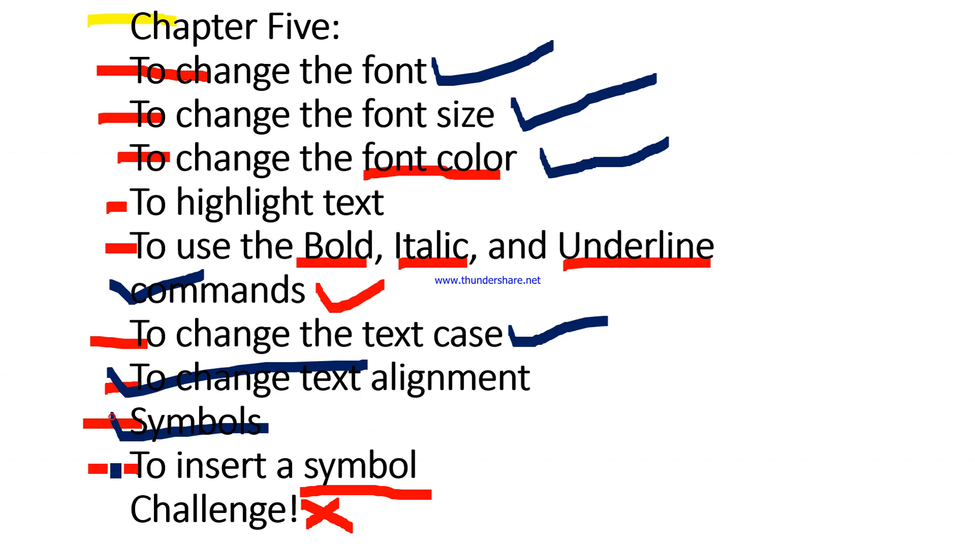
{"action": "left_click_drag", "start_coordinate": [107, 465], "coordinate": [235, 472]}
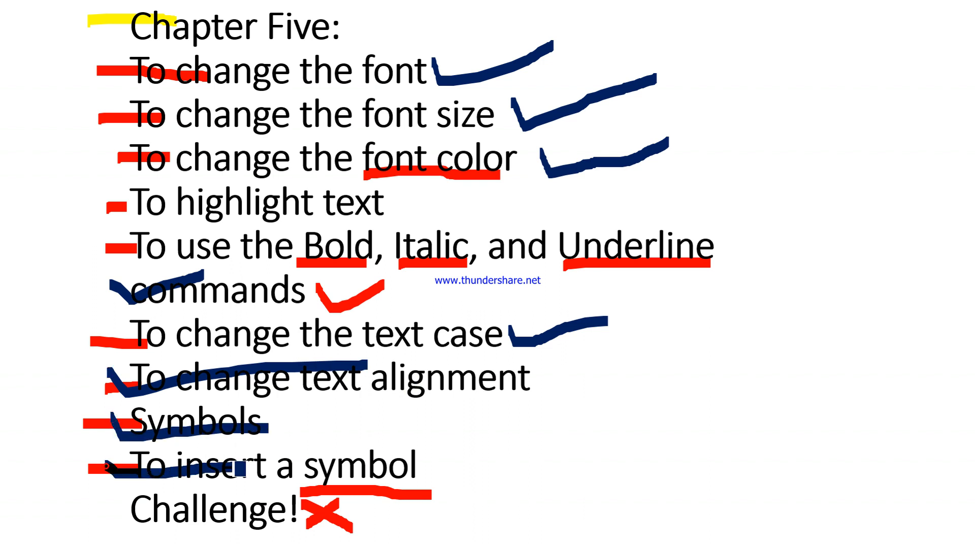
{"action": "mouse_move", "coordinate": [98, 495]}
{"action": "left_mouse_down"}
{"action": "mouse_move", "coordinate": [122, 519]}
{"action": "mouse_move", "coordinate": [226, 520]}
{"action": "left_mouse_up"}
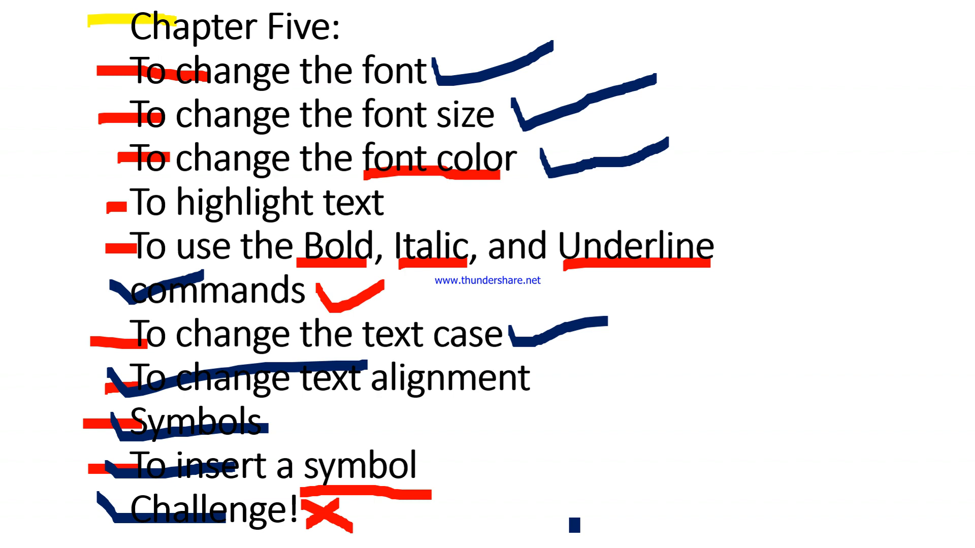
- Switch to the learning guide in Word and read the Challenge! tasks through to the opening of Chapter Six on page orientation
{"action": "key", "text": "super+d"}
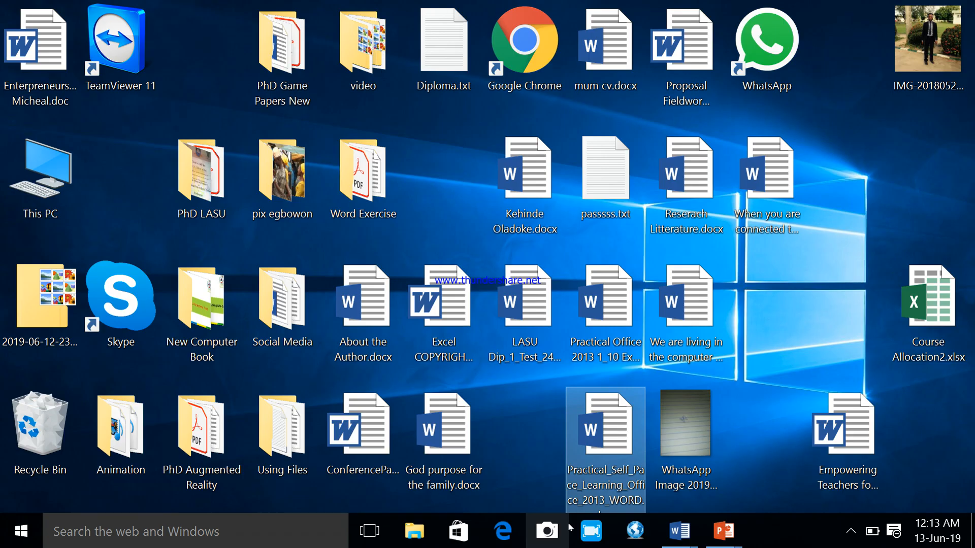
{"action": "left_click", "coordinate": [680, 532]}
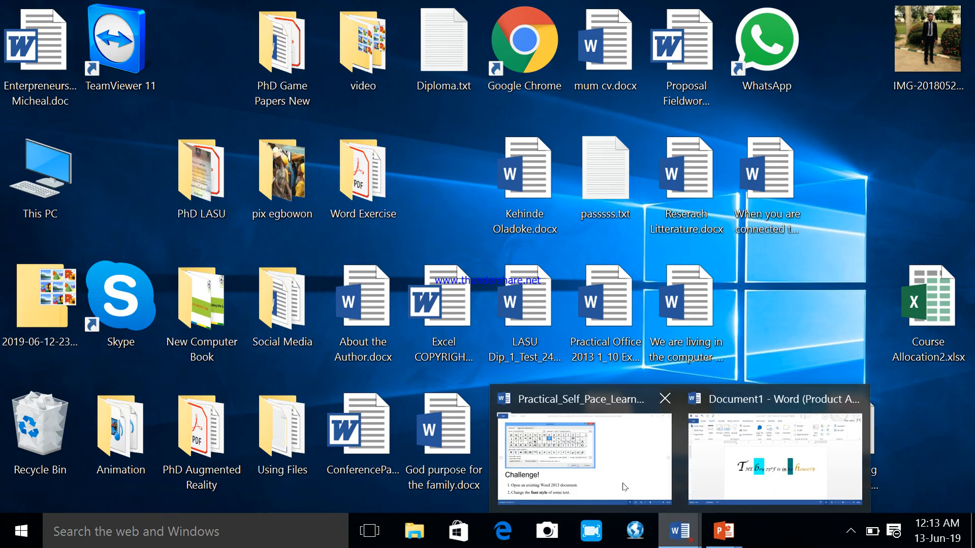
{"action": "left_click", "coordinate": [623, 471]}
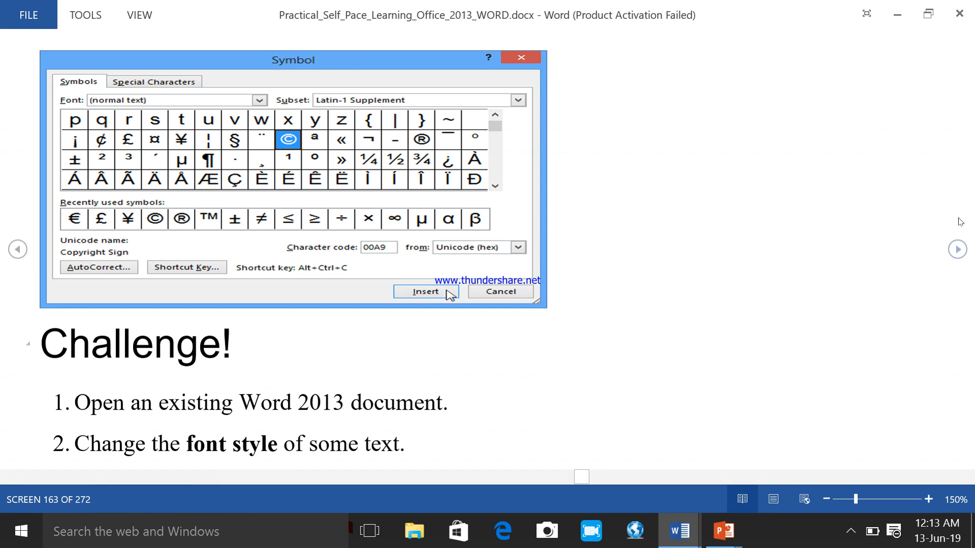
{"action": "left_click", "coordinate": [957, 250]}
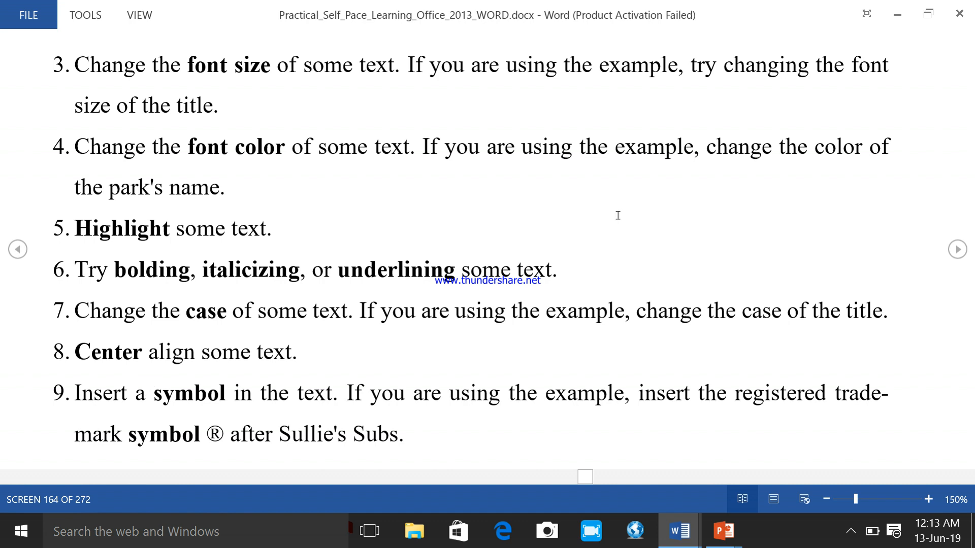
{"action": "left_click", "coordinate": [958, 249]}
{"action": "left_click", "coordinate": [18, 249]}
{"action": "left_click", "coordinate": [958, 249]}
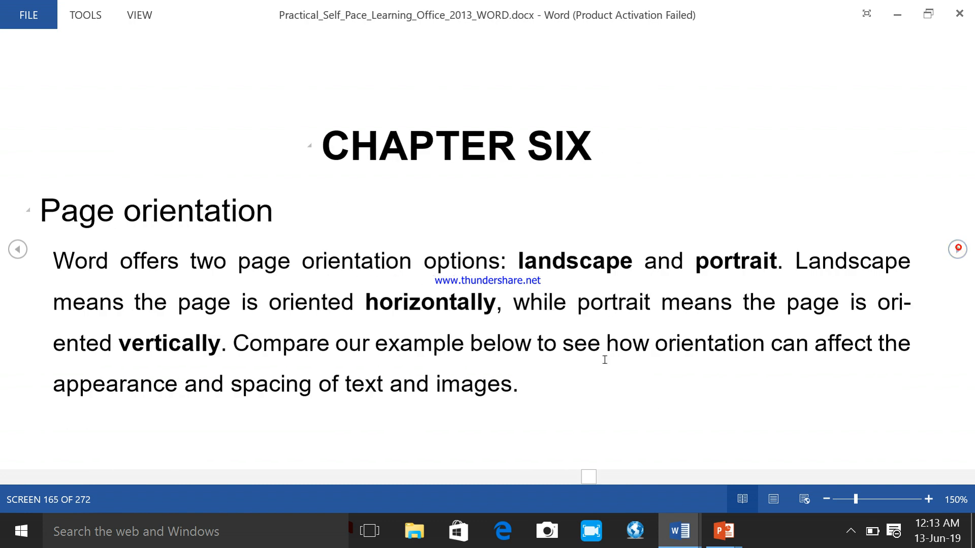
{"action": "left_click", "coordinate": [852, 532]}
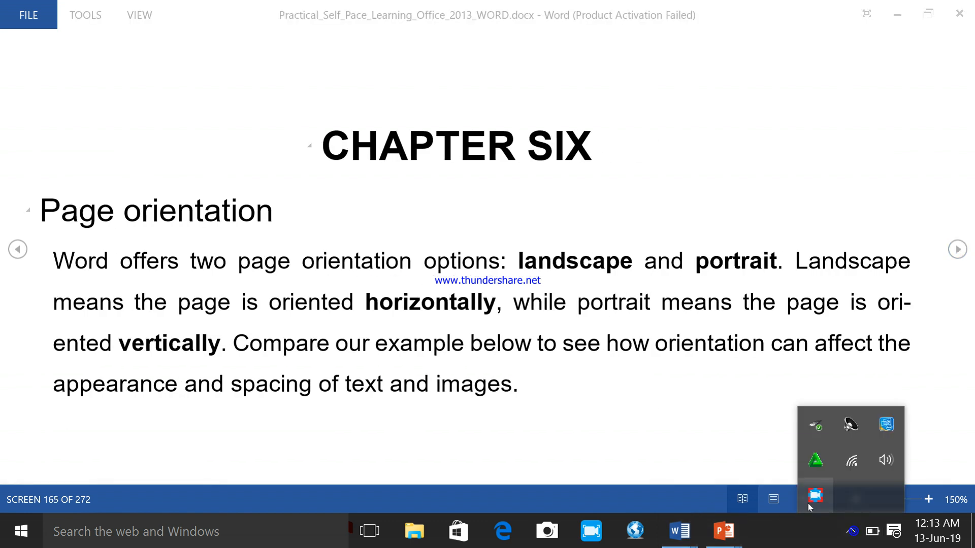